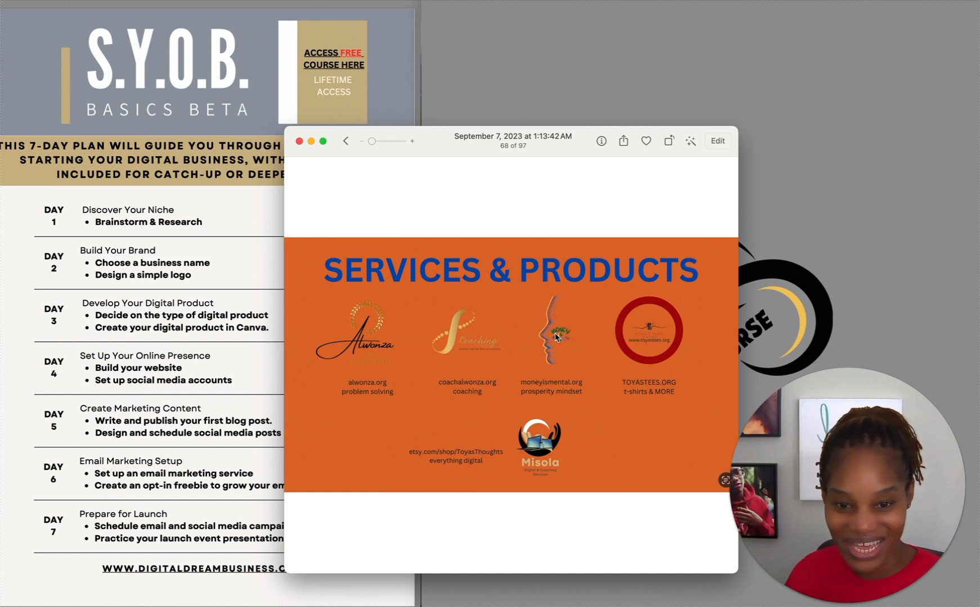
- View the Services & Products graphics and the circular portrait image from the logo photo results at full size
left_click_drag(460, 150, 460, 176)
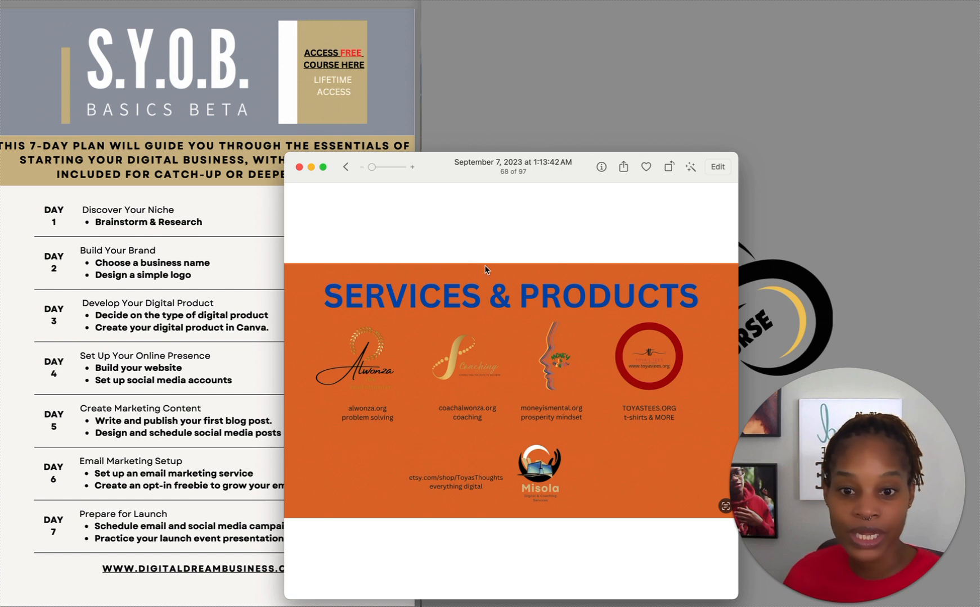
left_click(696, 368)
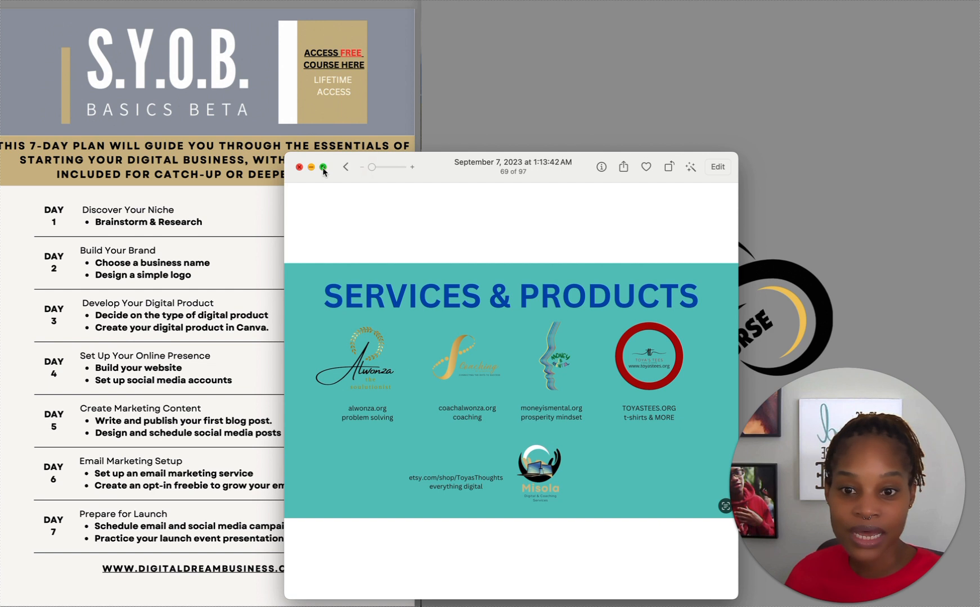
left_click(349, 170)
left_click(495, 413)
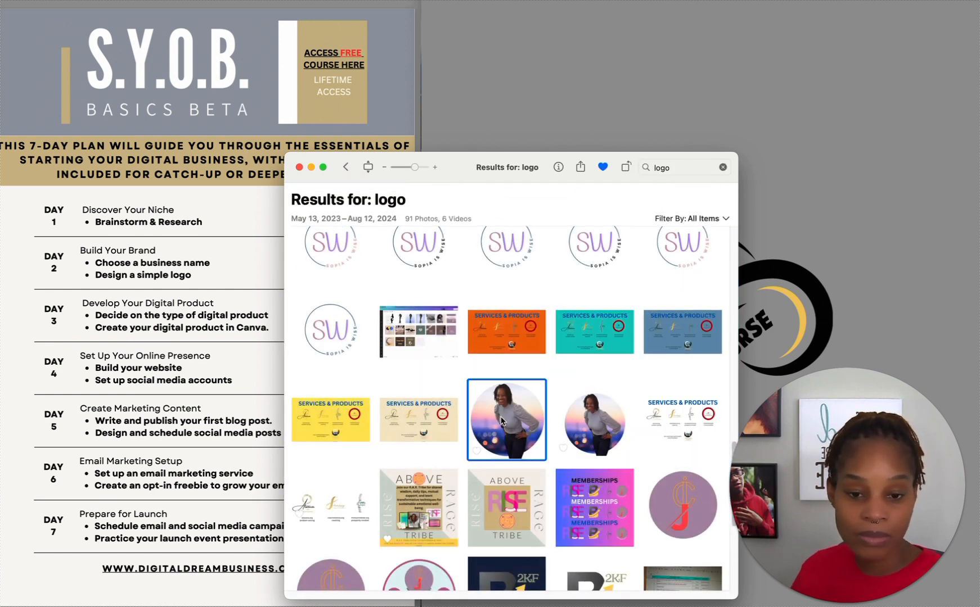
double_click(502, 421)
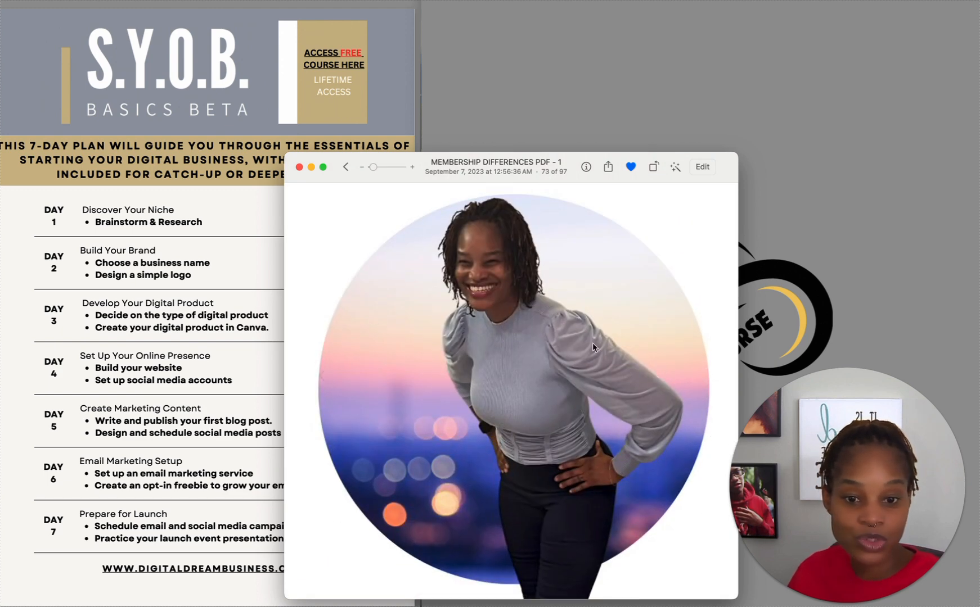
left_click(345, 167)
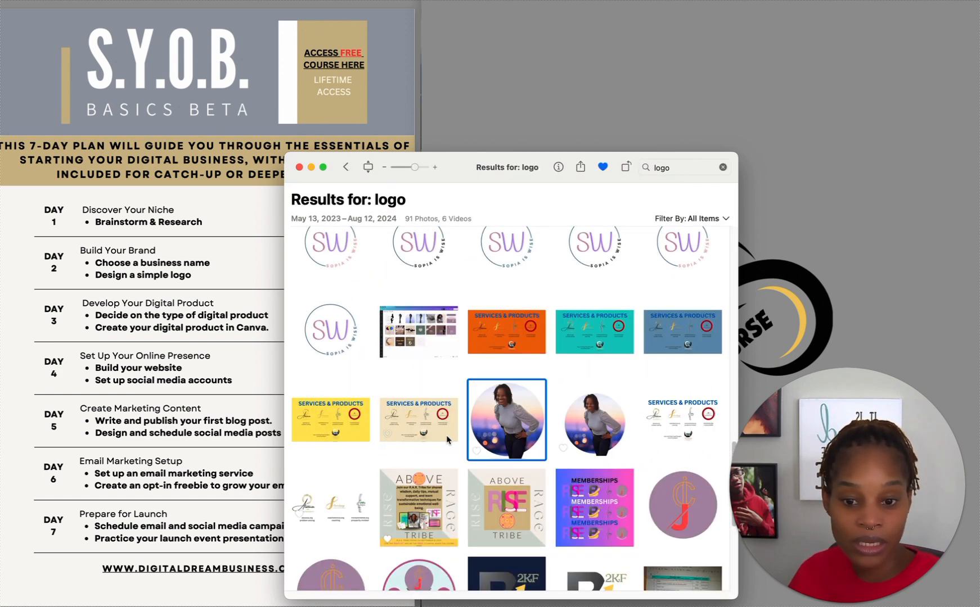
- Look through the photo library's logo results for example brand logos and put the photo window away
scroll(496, 453, "down", 1)
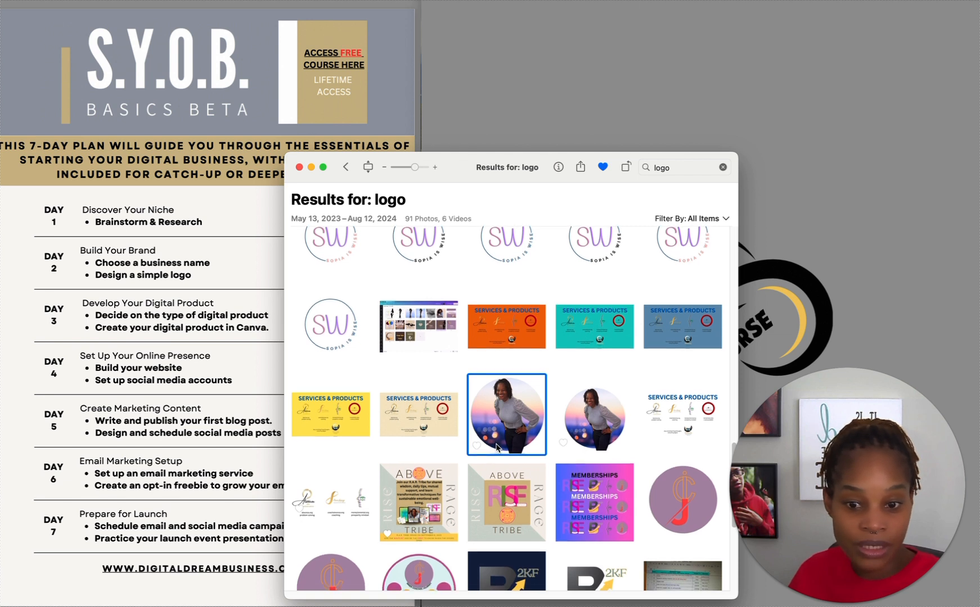
scroll(496, 448, "down", 5)
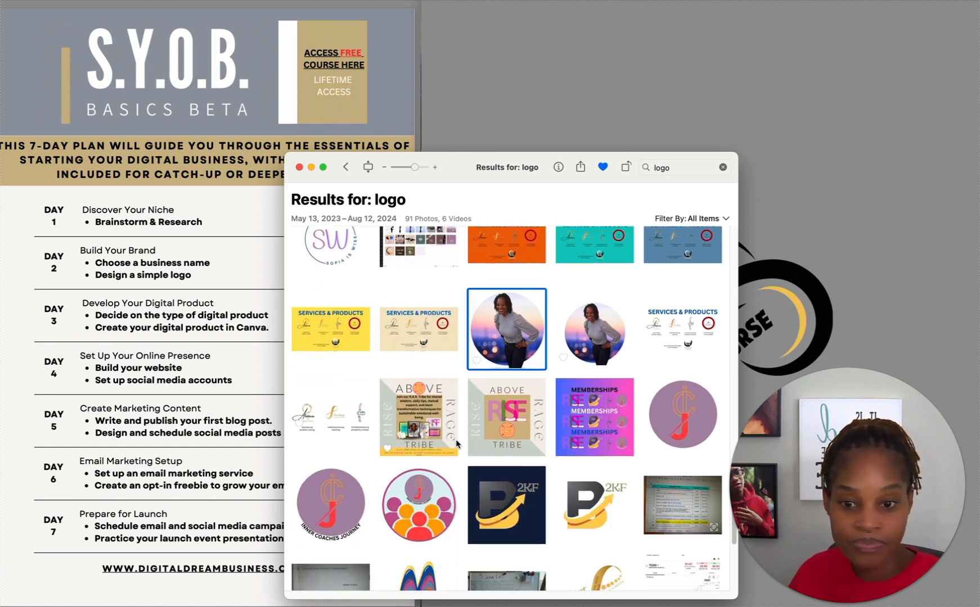
scroll(456, 440, "down", 4)
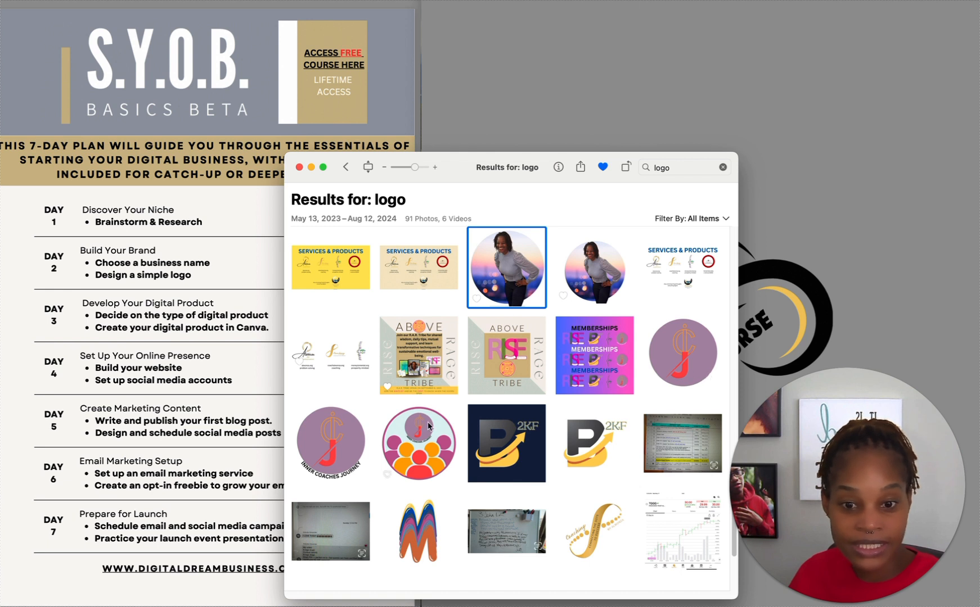
scroll(515, 442, "down", 2)
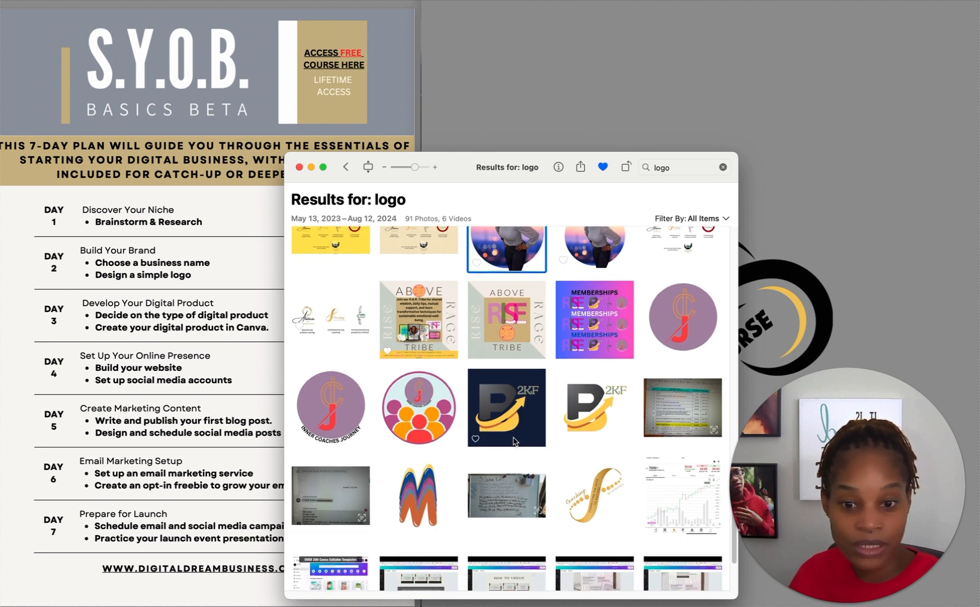
scroll(515, 442, "down", 8)
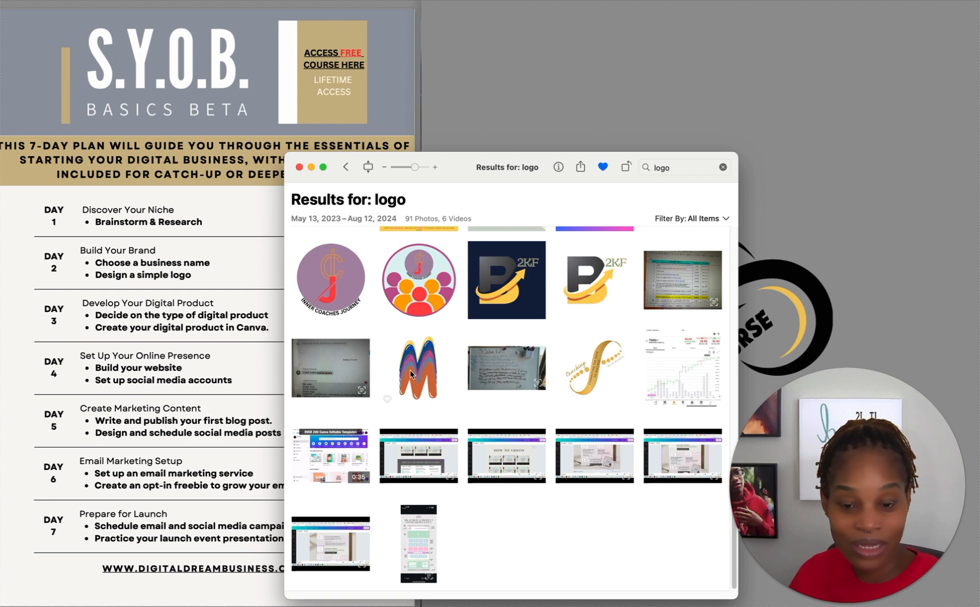
scroll(480, 377, "up", 5)
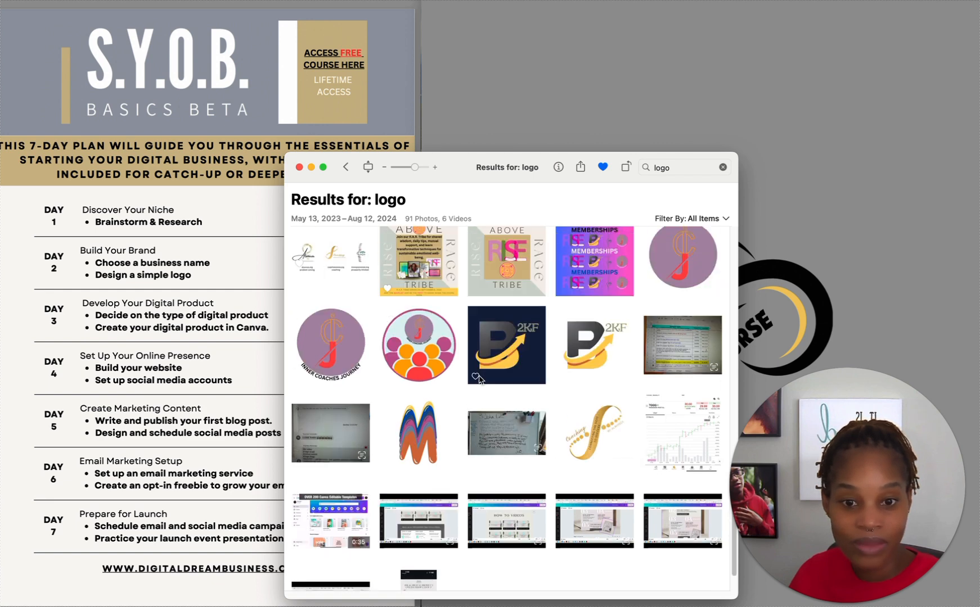
scroll(478, 383, "up", 7)
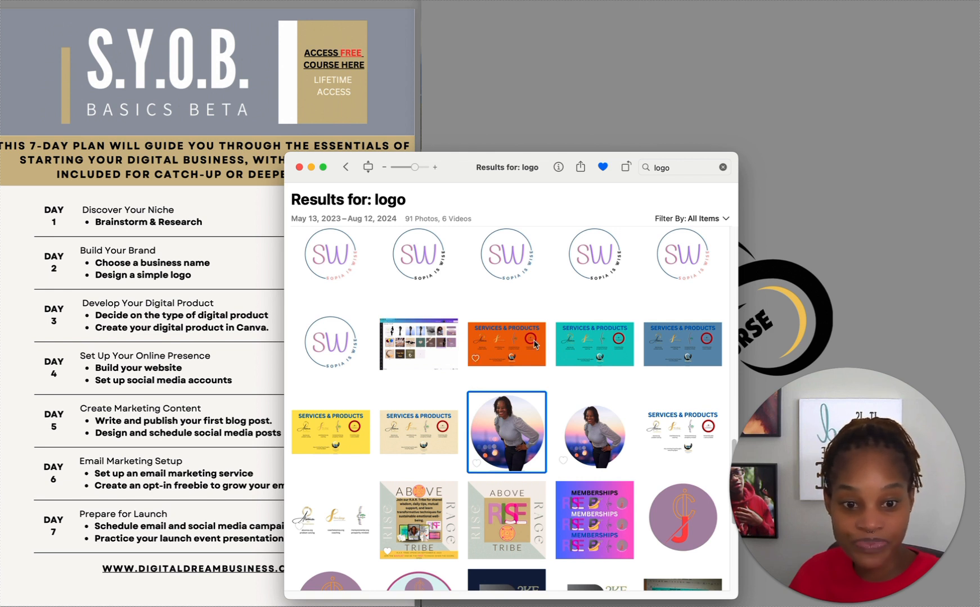
scroll(515, 439, "down", 6)
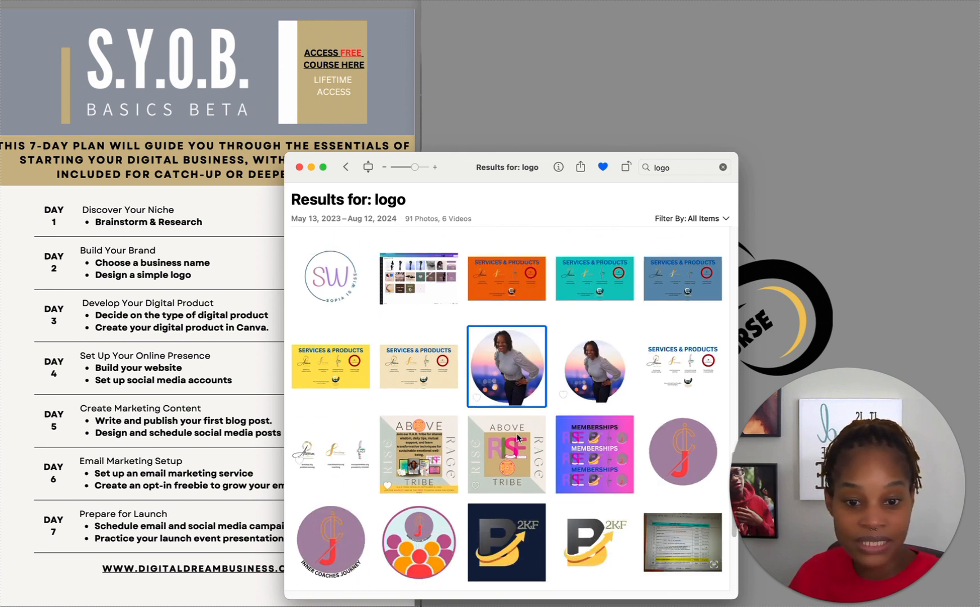
scroll(521, 423, "down", 3)
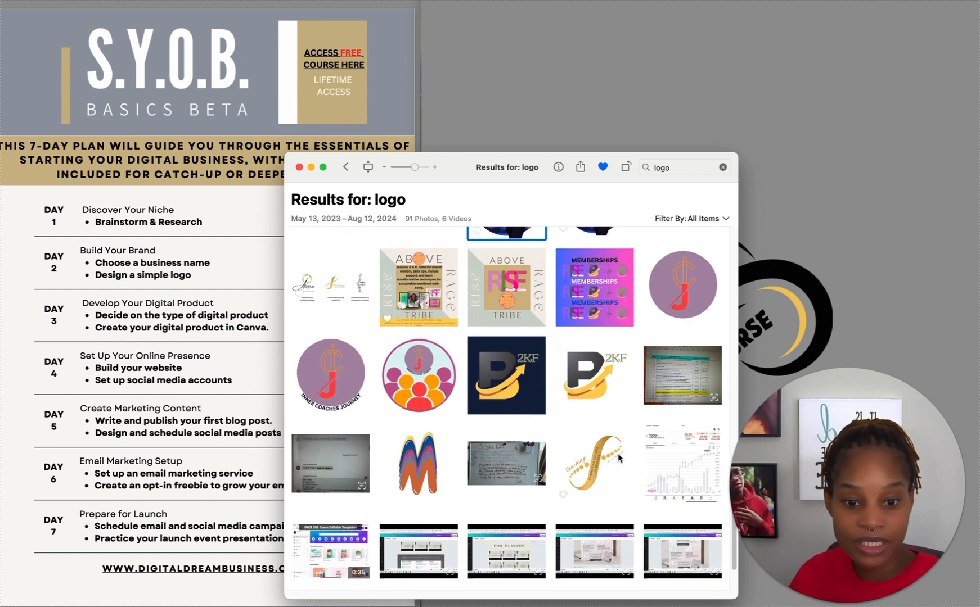
scroll(605, 444, "down", 3)
scroll(578, 452, "up", 10)
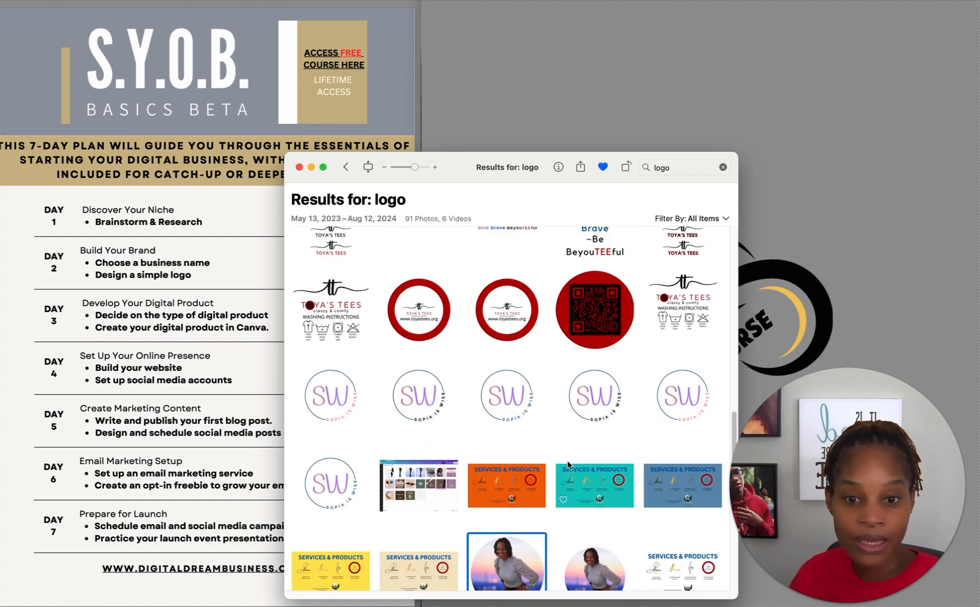
scroll(619, 413, "up", 8)
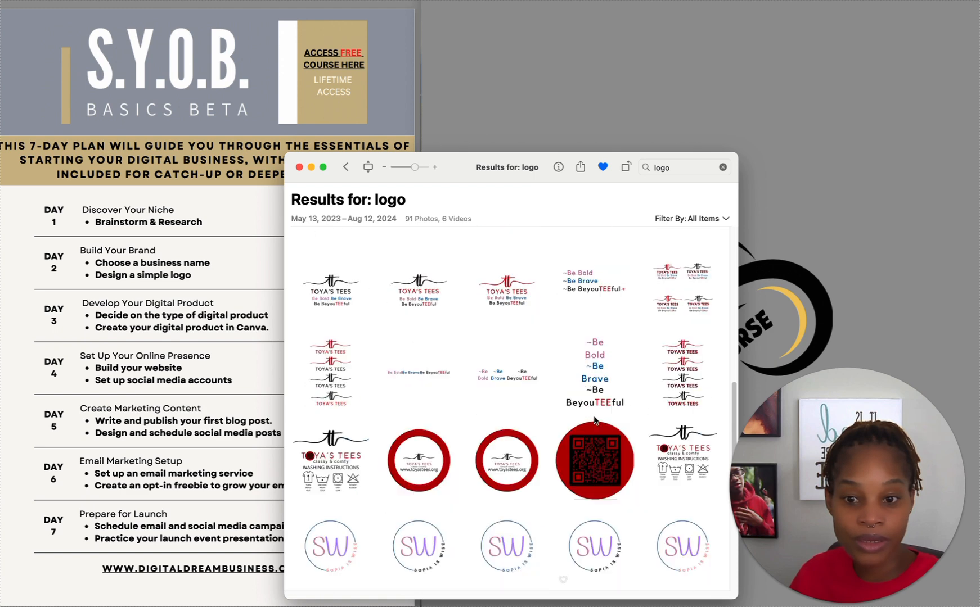
scroll(587, 416, "up", 5)
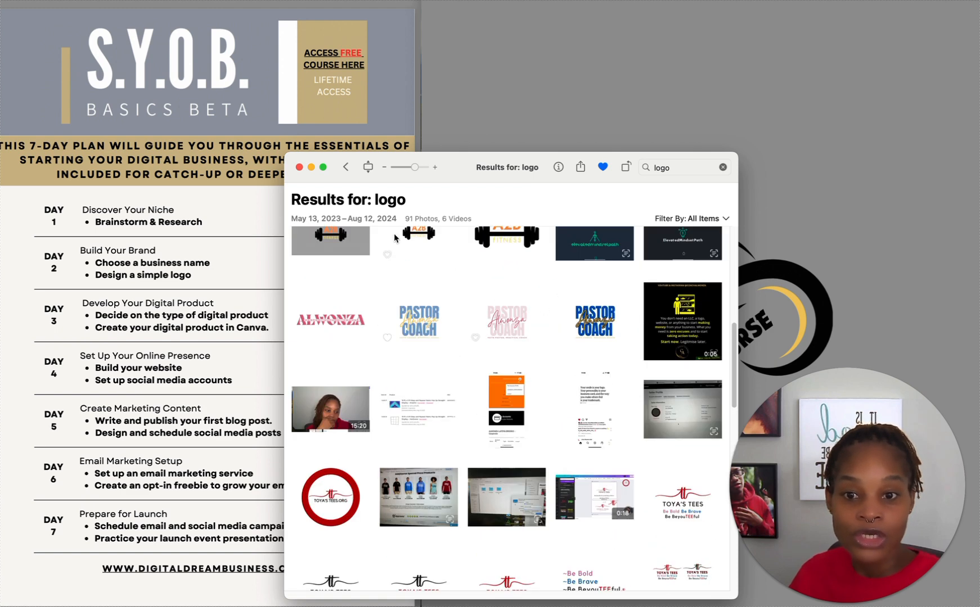
left_click(311, 168)
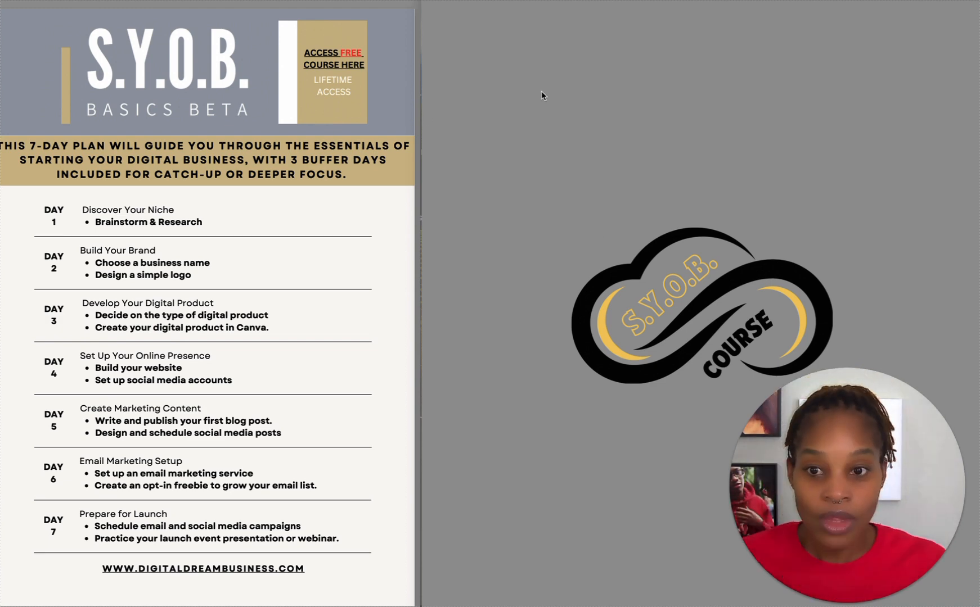
- Switch to the Canva home page in the browser and browse the suggested design types as far as Logo
left_click_drag(1, 66, 232, 45)
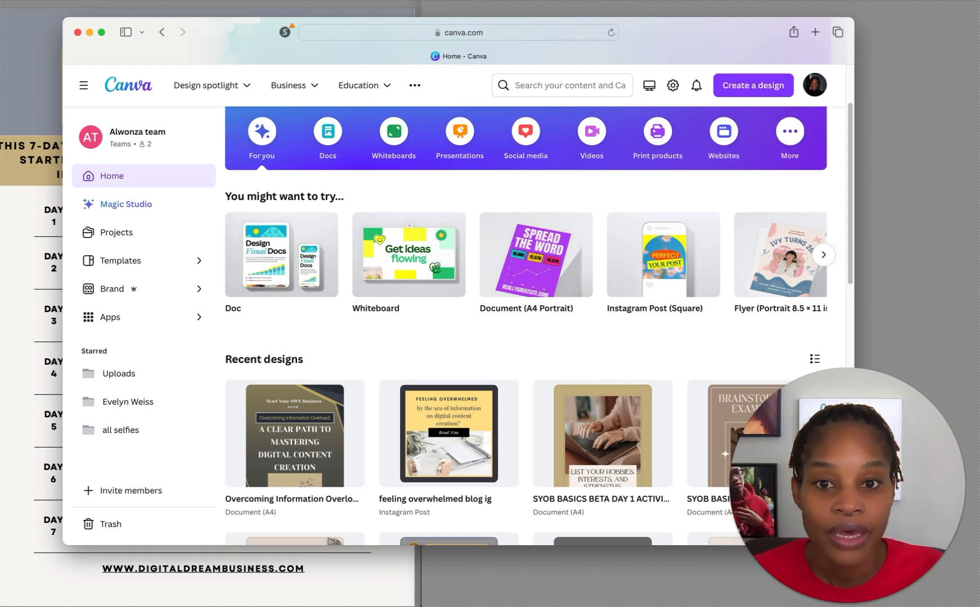
left_click_drag(612, 57, 591, 26)
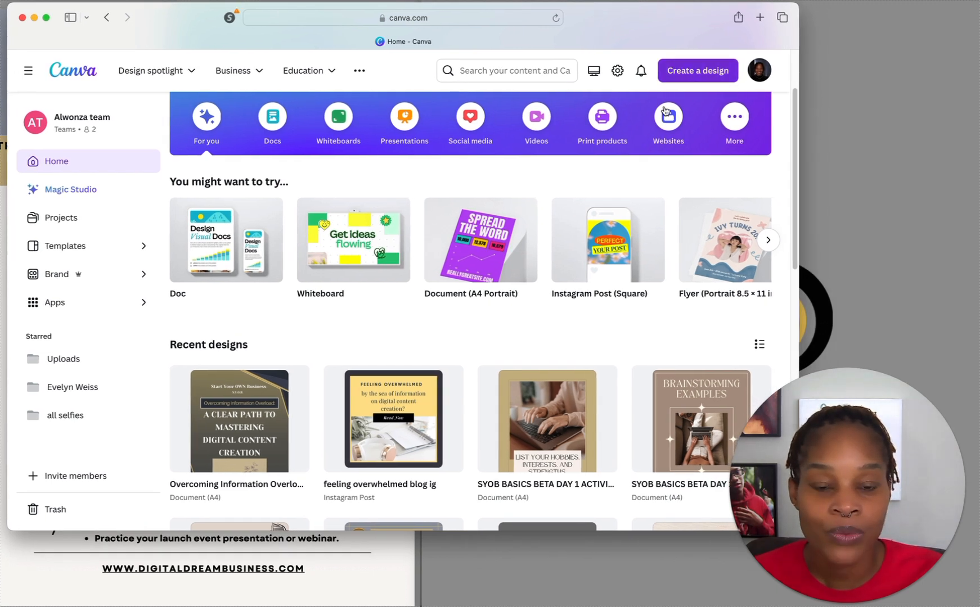
left_click(768, 241)
left_click(769, 242)
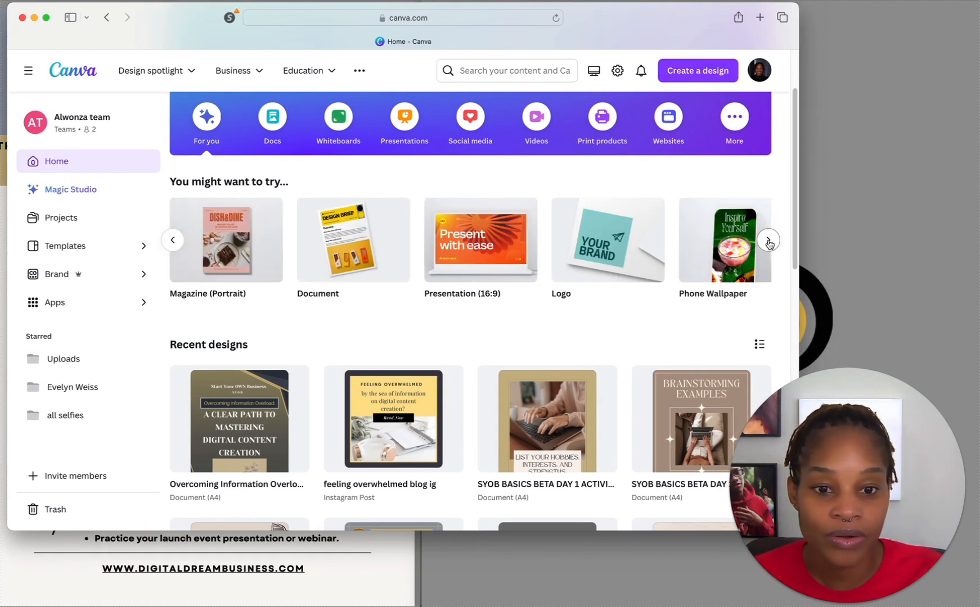
mouse_move(604, 259)
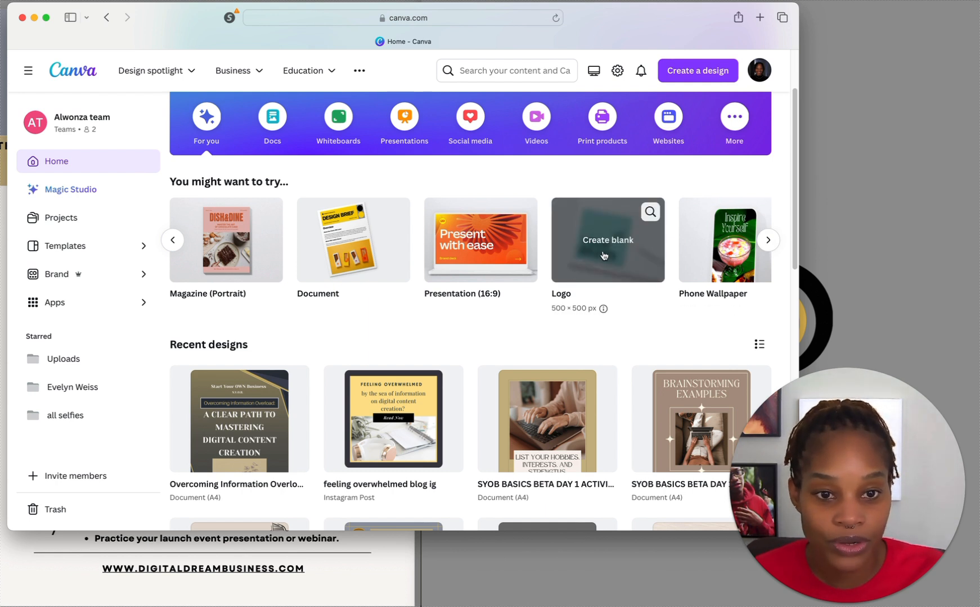
- Create a new blank 500 × 500 px logo design, found by searching "logo", and continue in the browser instead of the desktop app
left_click(682, 72)
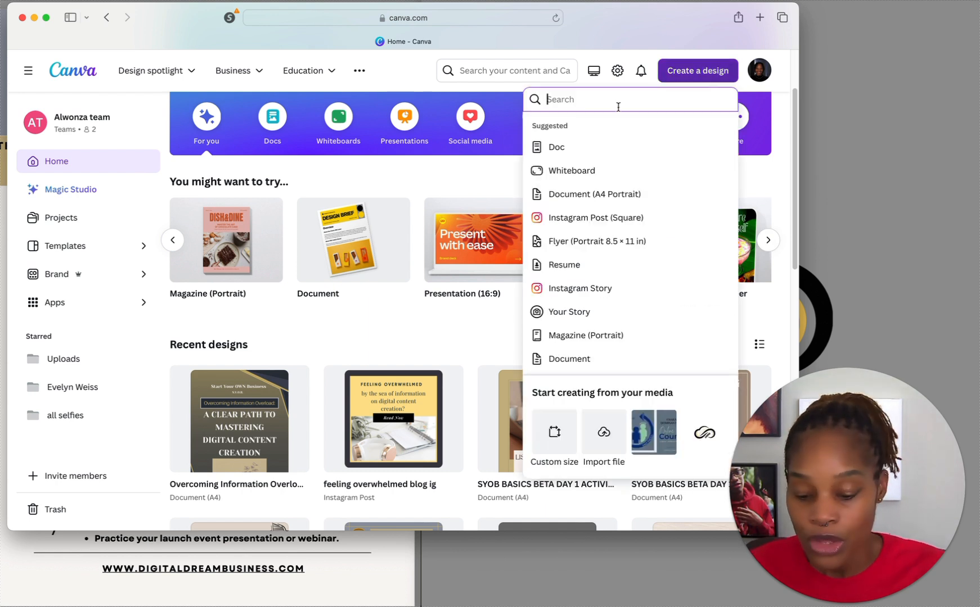
type("logo")
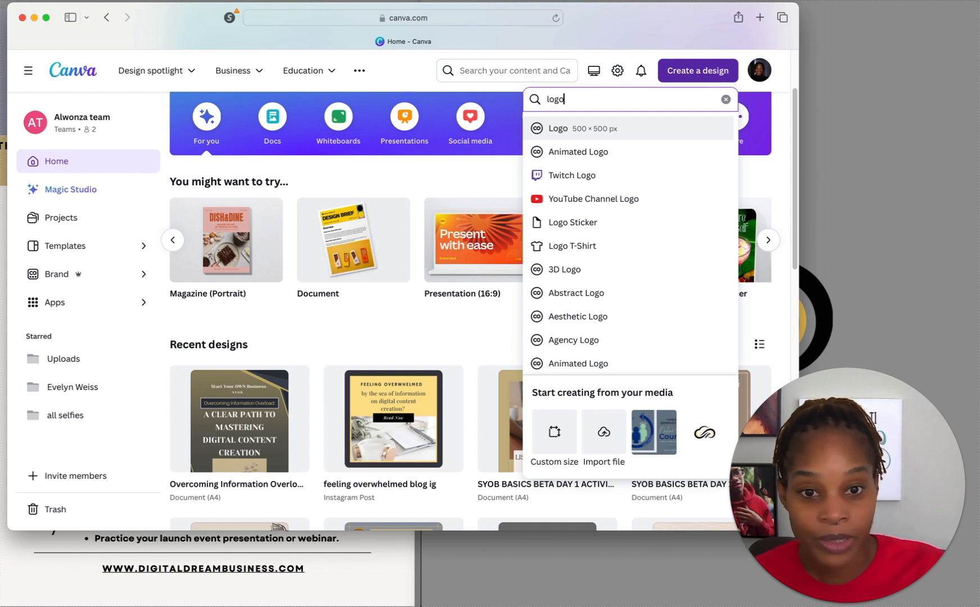
left_click(564, 128)
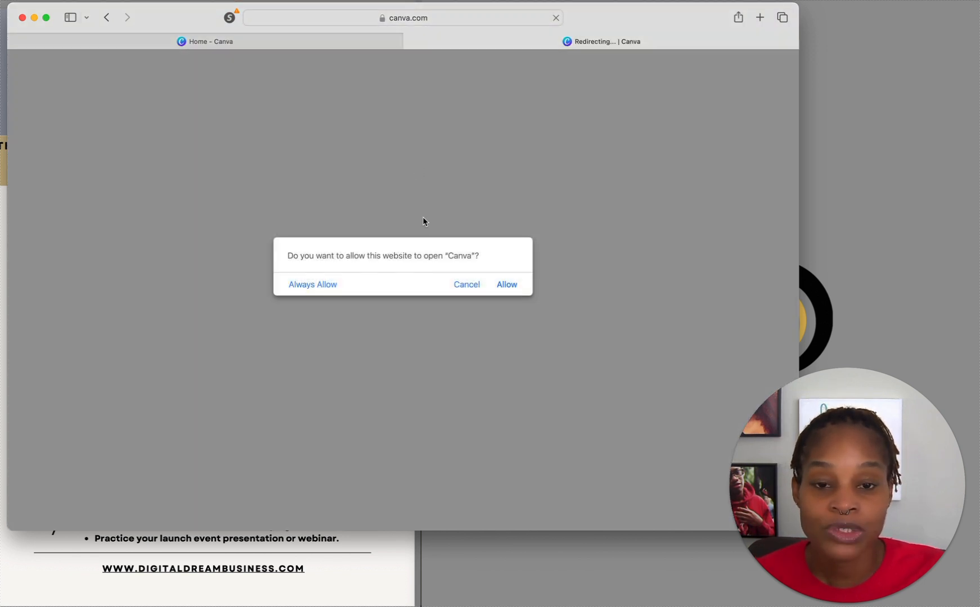
left_click(471, 287)
left_click(427, 349)
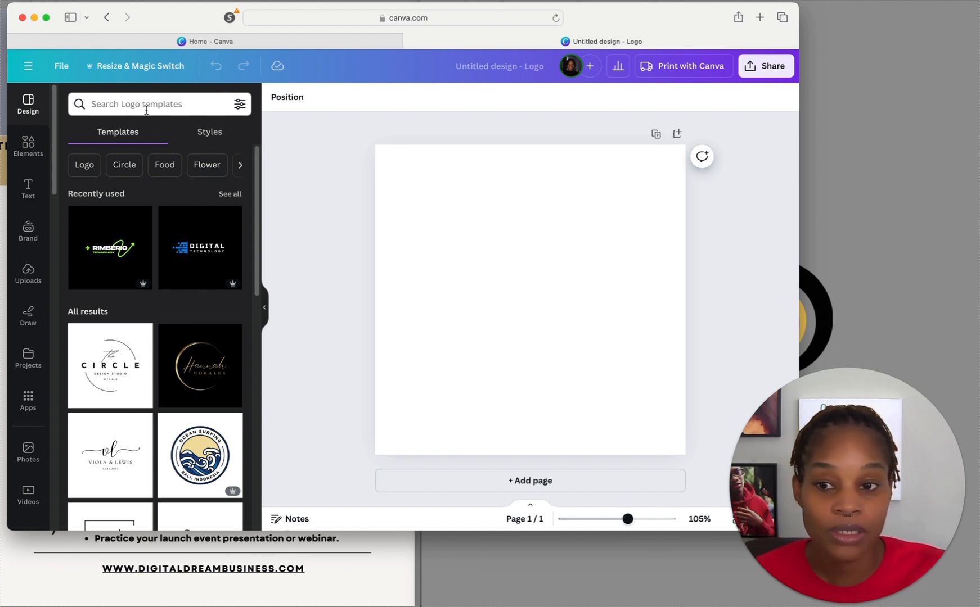
left_click(291, 39)
left_click(349, 338)
scroll(360, 349, "down", 2)
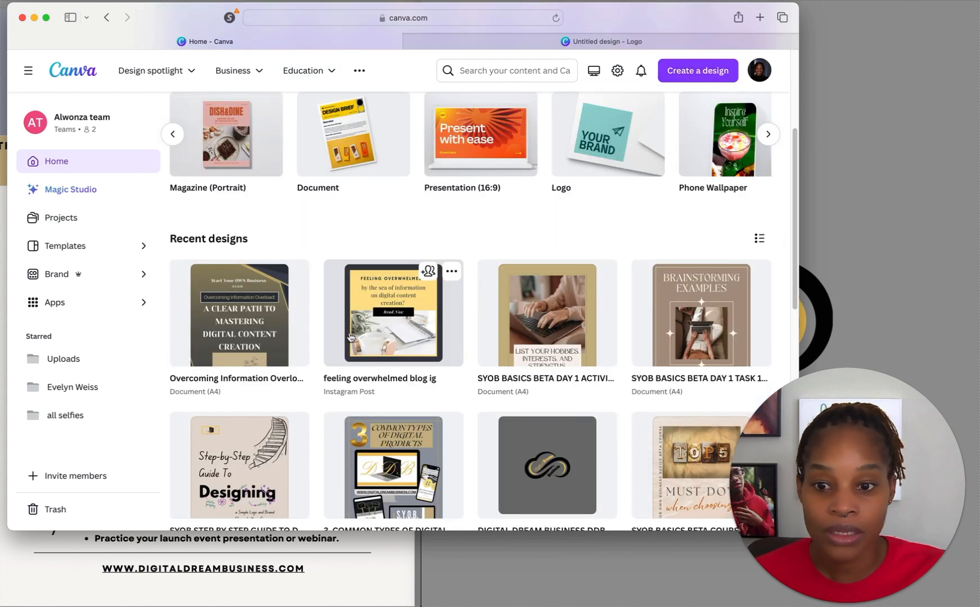
scroll(374, 360, "up", 4)
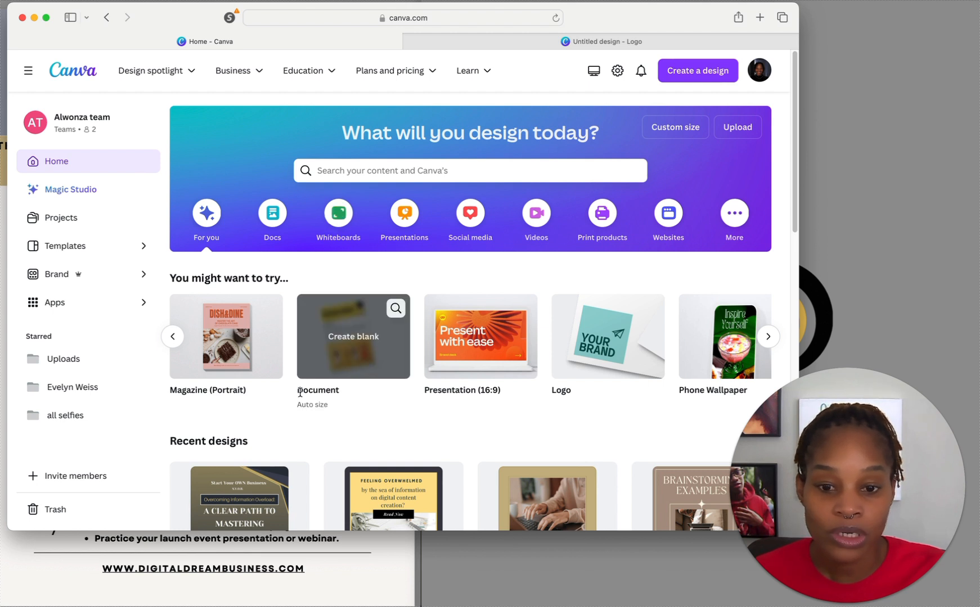
left_click(445, 347)
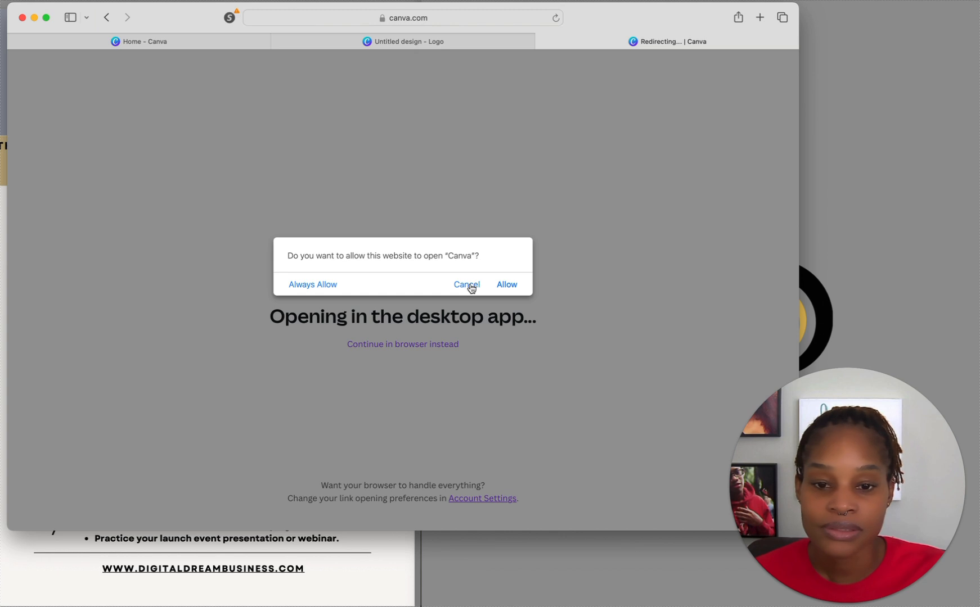
left_click(469, 285)
left_click(542, 41)
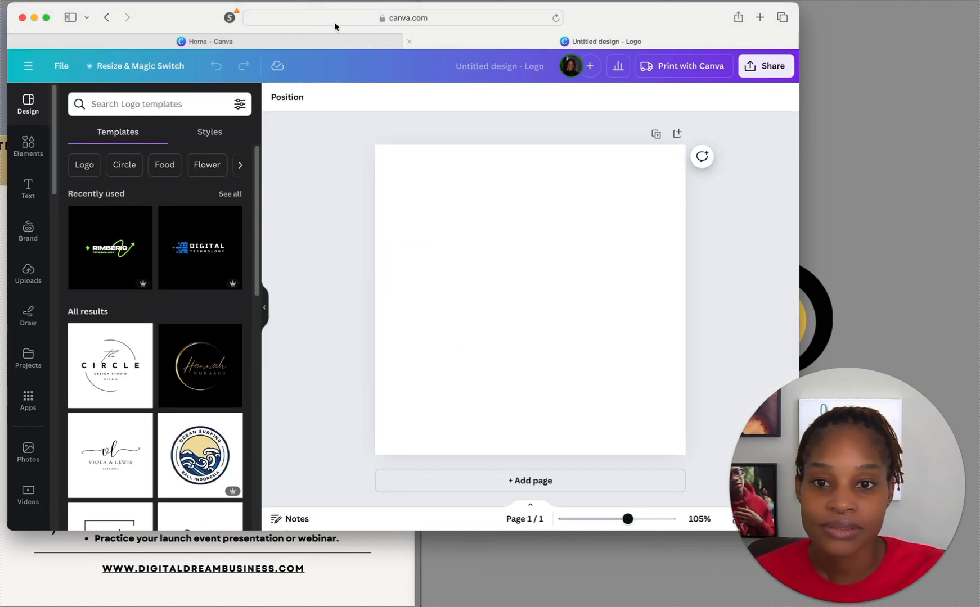
- From the Canva home page, search the Canva templates for "presentations" and look through the resulting presentation designs
left_click(325, 38)
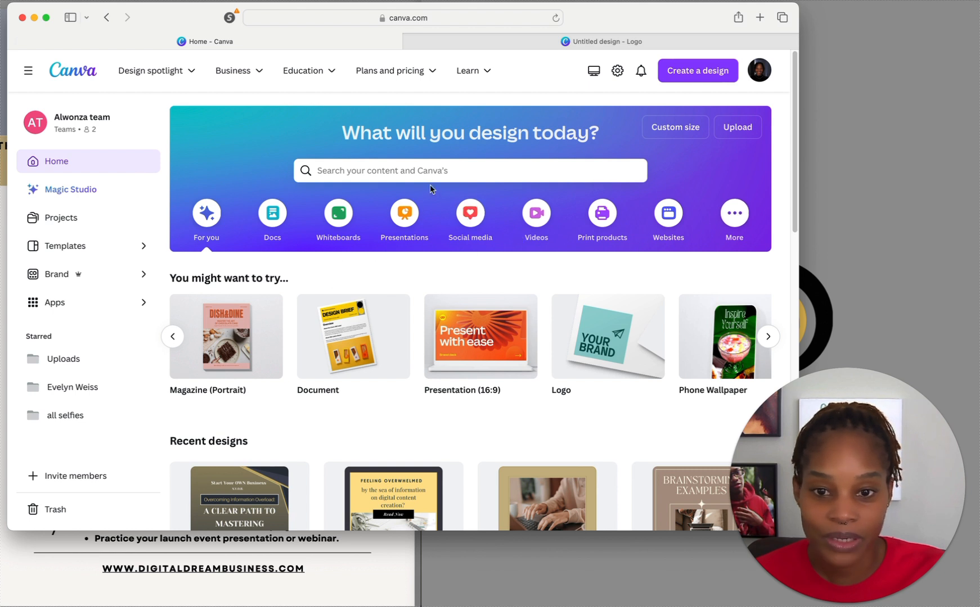
left_click(348, 173)
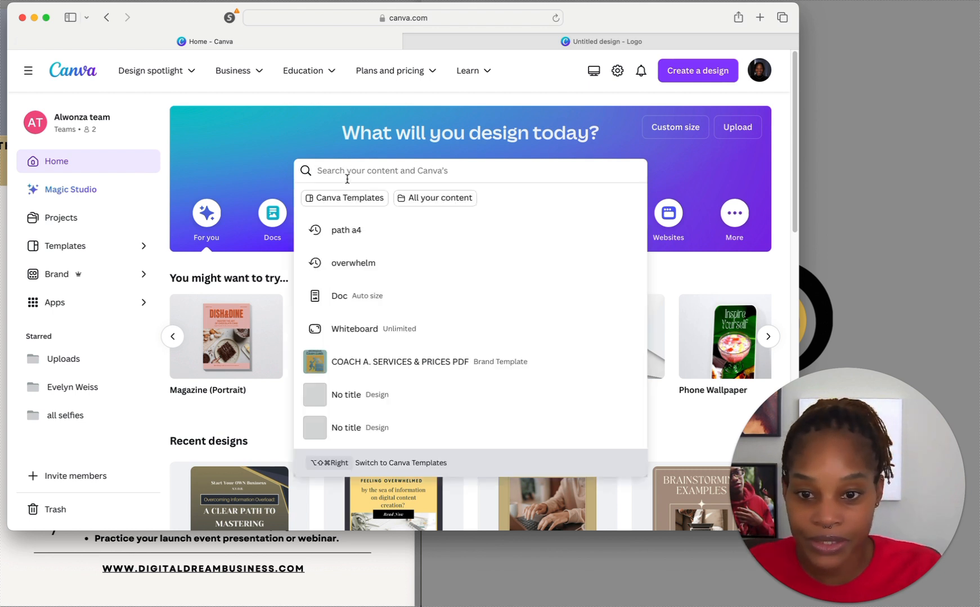
type("prese")
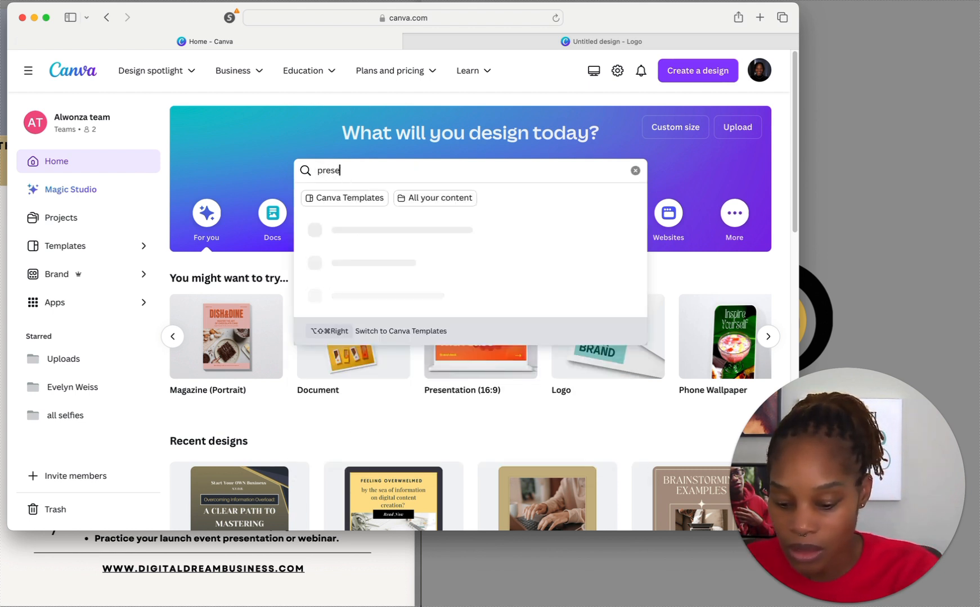
type("ntation")
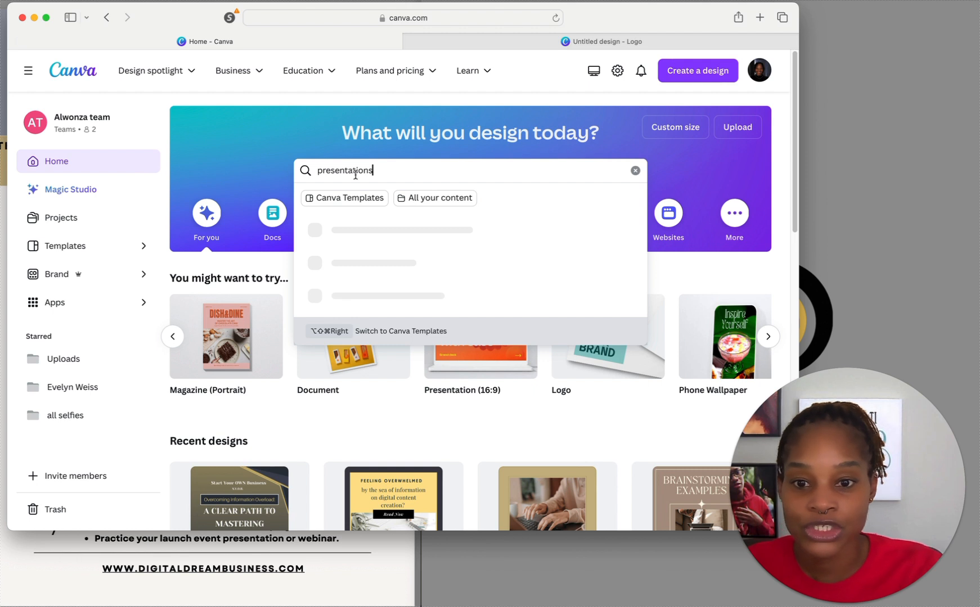
left_click(351, 198)
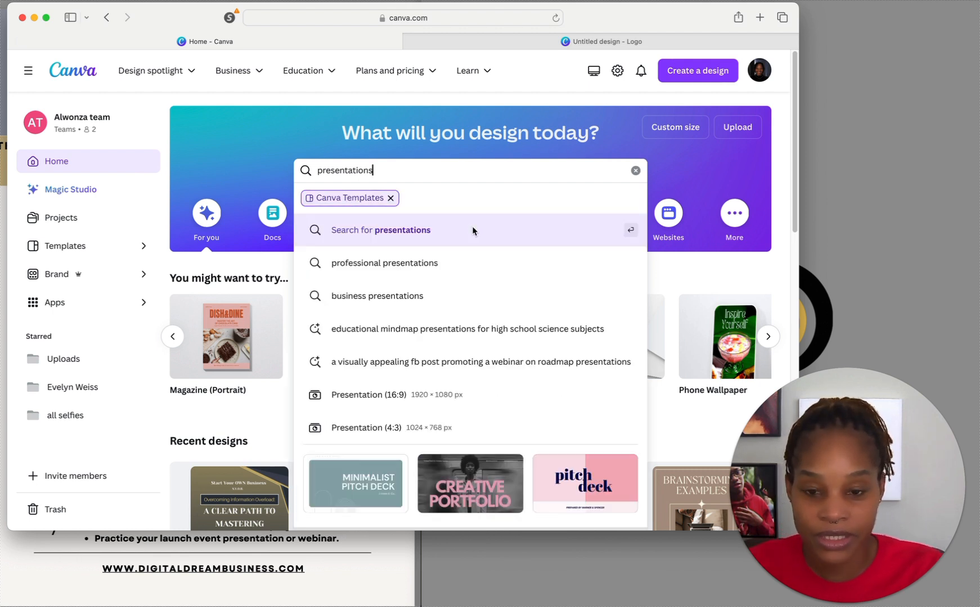
type("s")
left_click(472, 230)
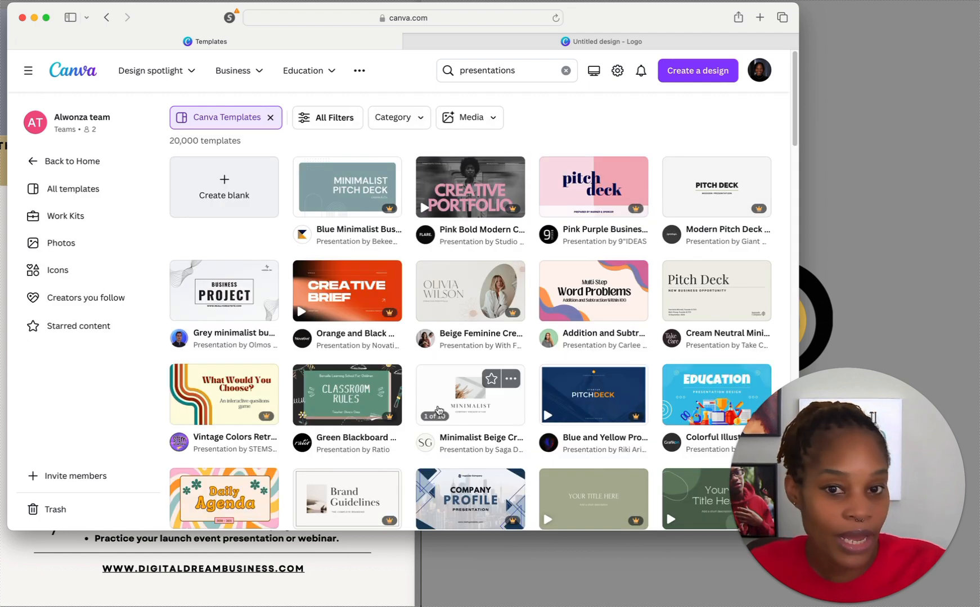
scroll(438, 410, "down", 10)
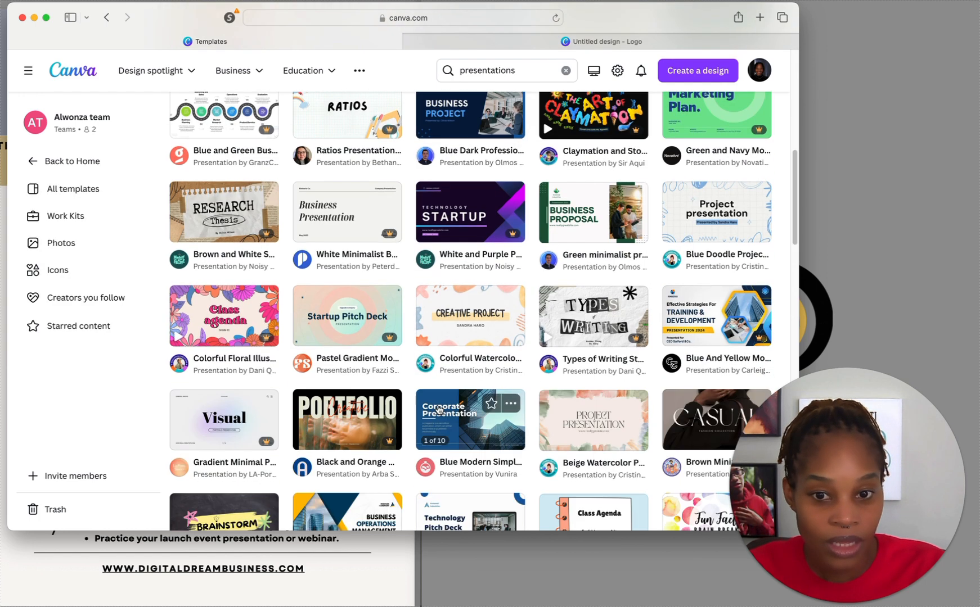
scroll(439, 409, "down", 6)
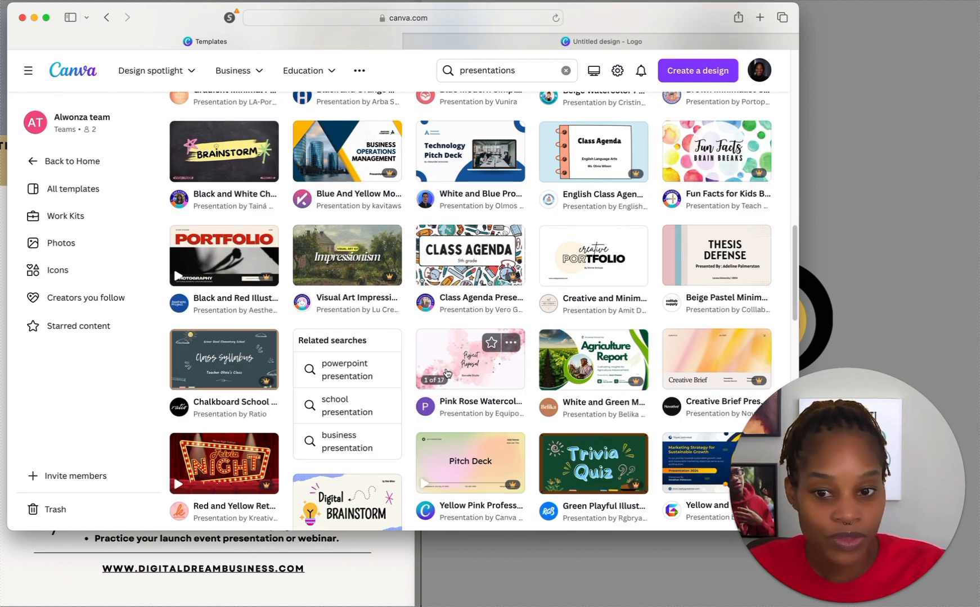
mouse_move(180, 370)
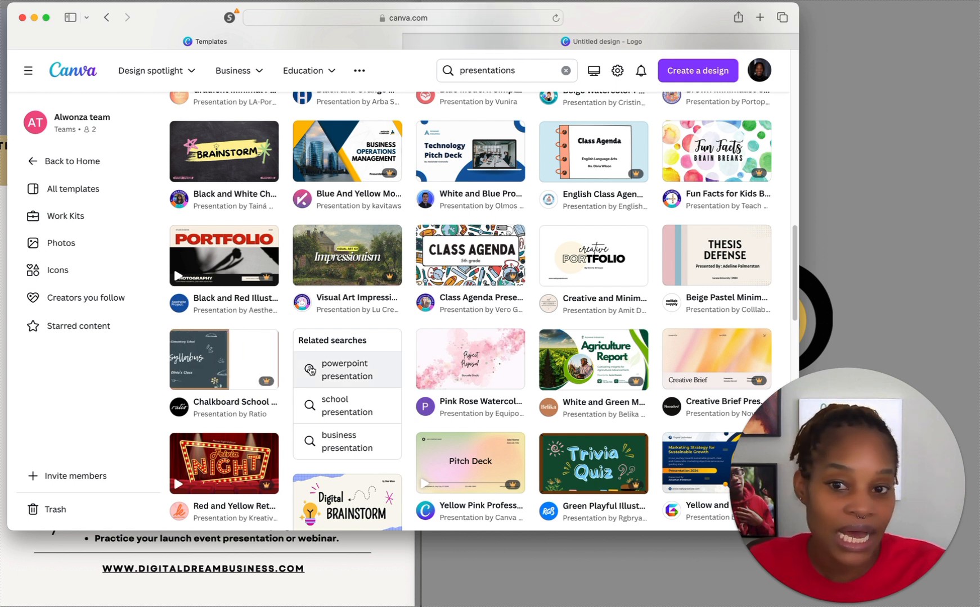
scroll(227, 373, "up", 10)
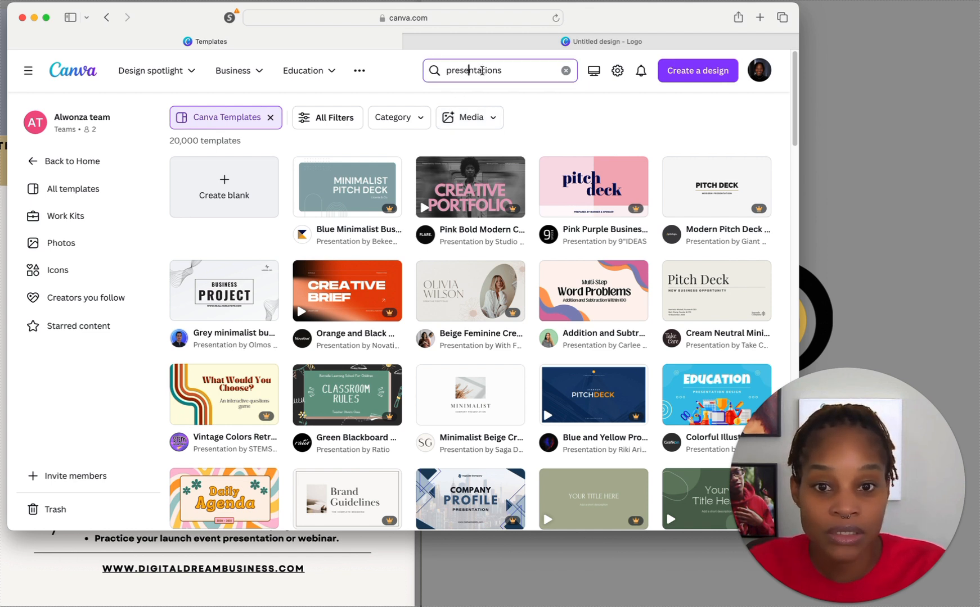
- Search the Canva templates for "logo" and browse the logo designs as far as the pink "spicy" one
left_click(482, 70)
type("logo")
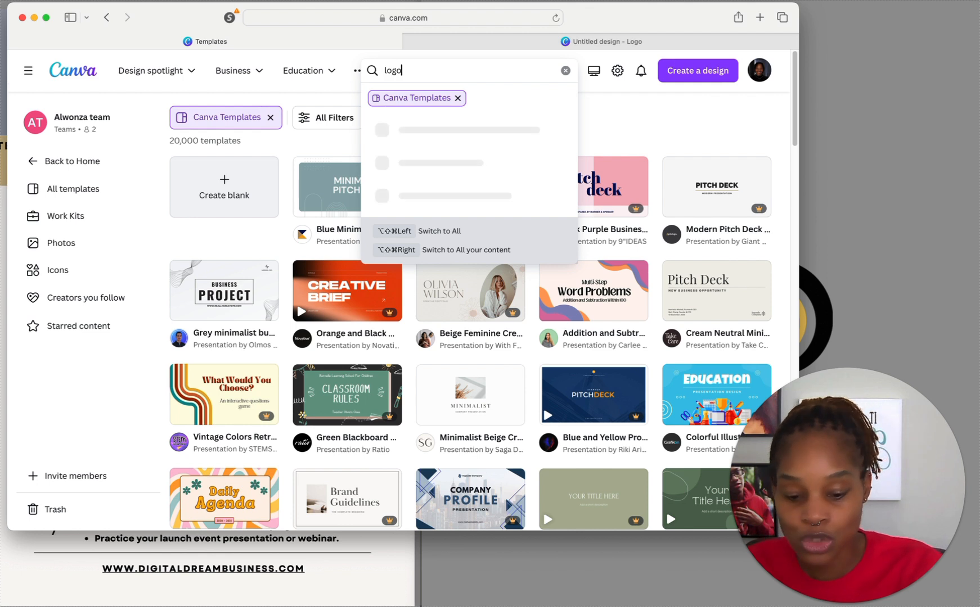
key("Return")
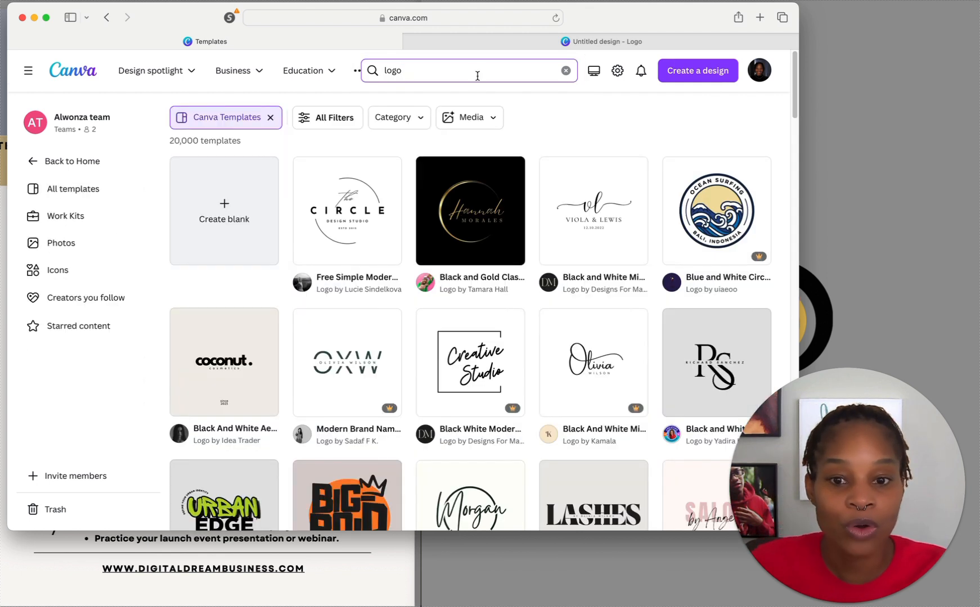
scroll(433, 338, "down", 10)
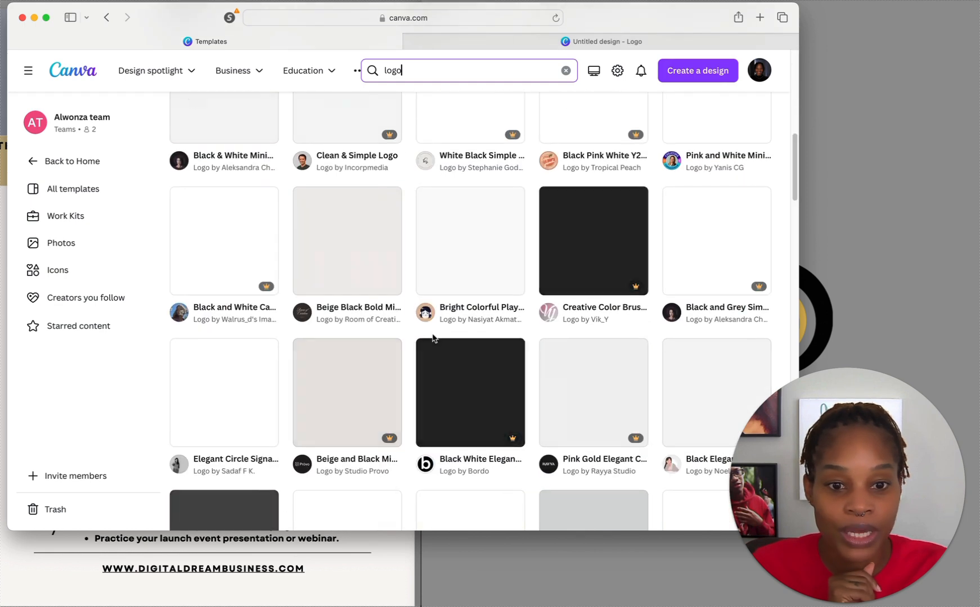
scroll(432, 338, "down", 5)
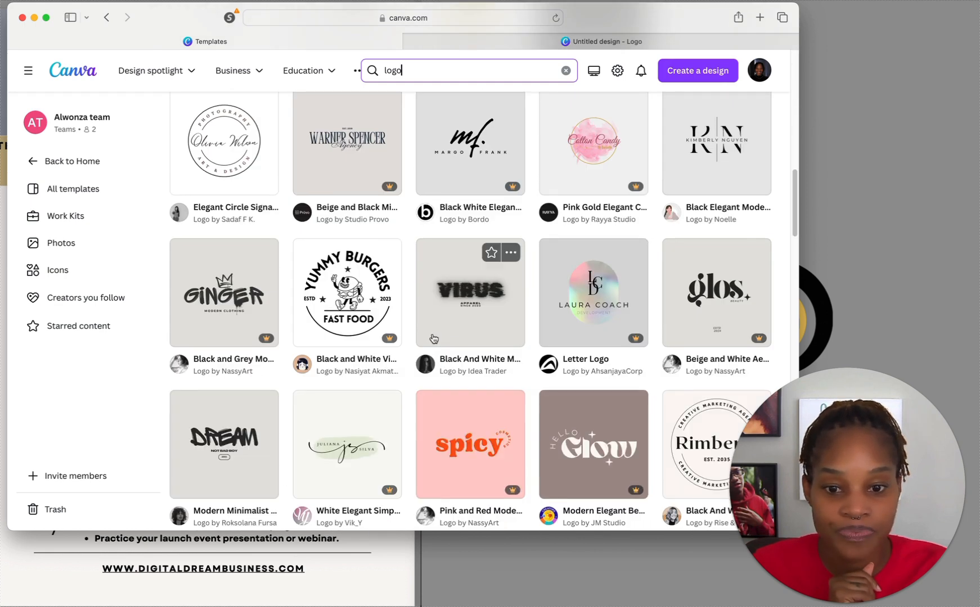
scroll(432, 338, "down", 2)
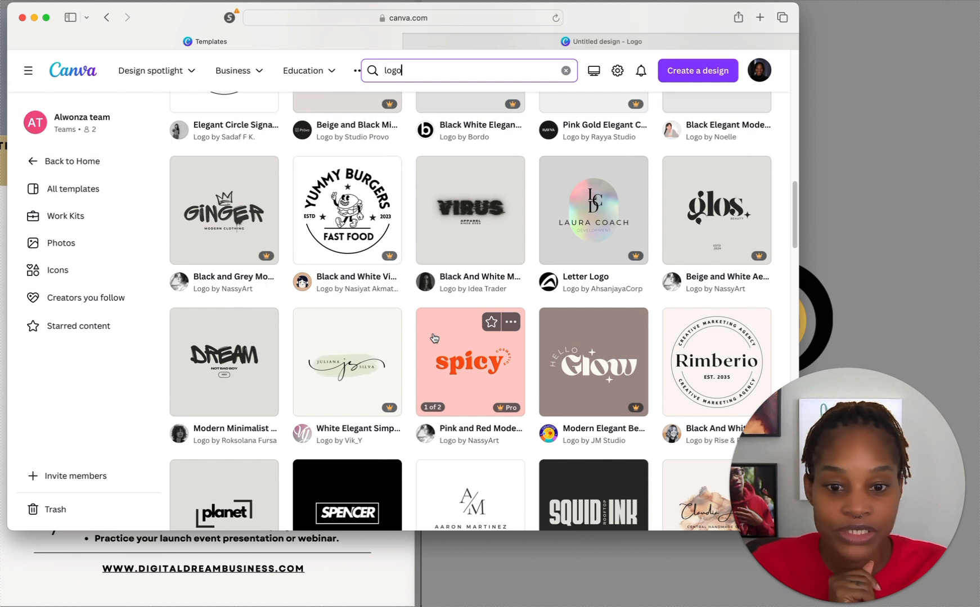
- View the Pink and Red Modern Bold Typography Cosmetic Brand Logo template and look through the similar logos listed with it
left_click(444, 372)
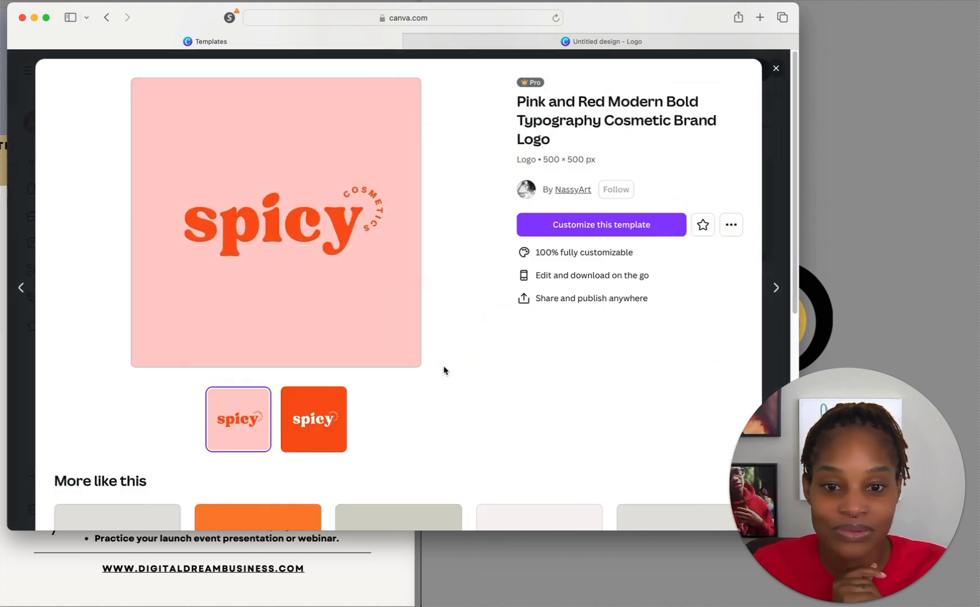
scroll(383, 378, "down", 5)
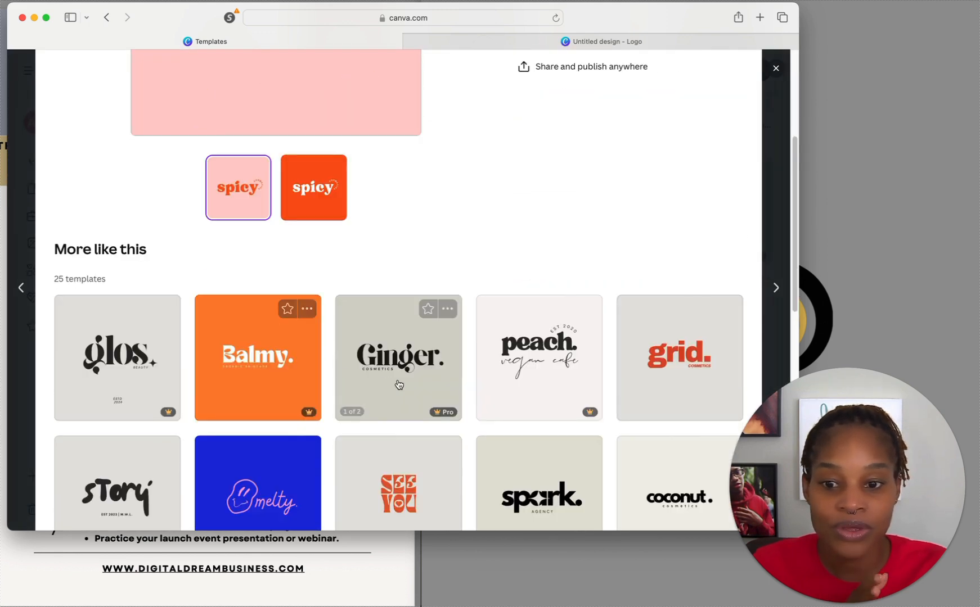
scroll(381, 379, "down", 5)
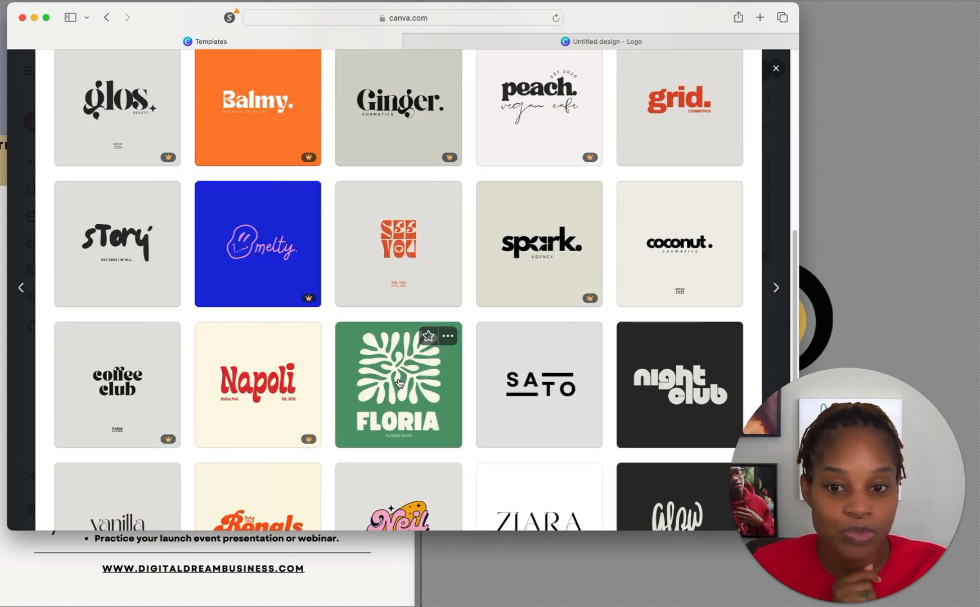
scroll(398, 383, "down", 5)
scroll(400, 382, "down", 2)
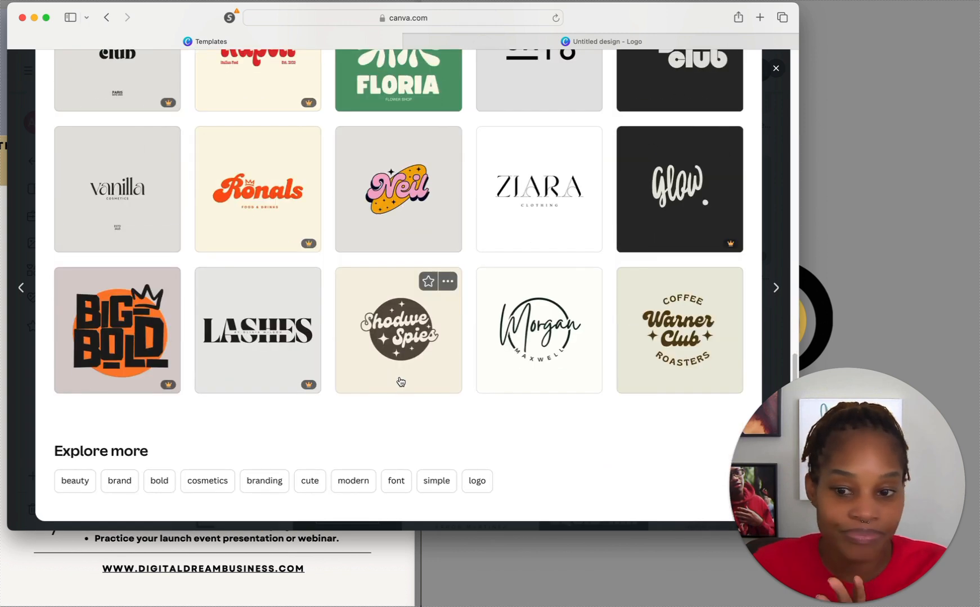
scroll(402, 377, "up", 6)
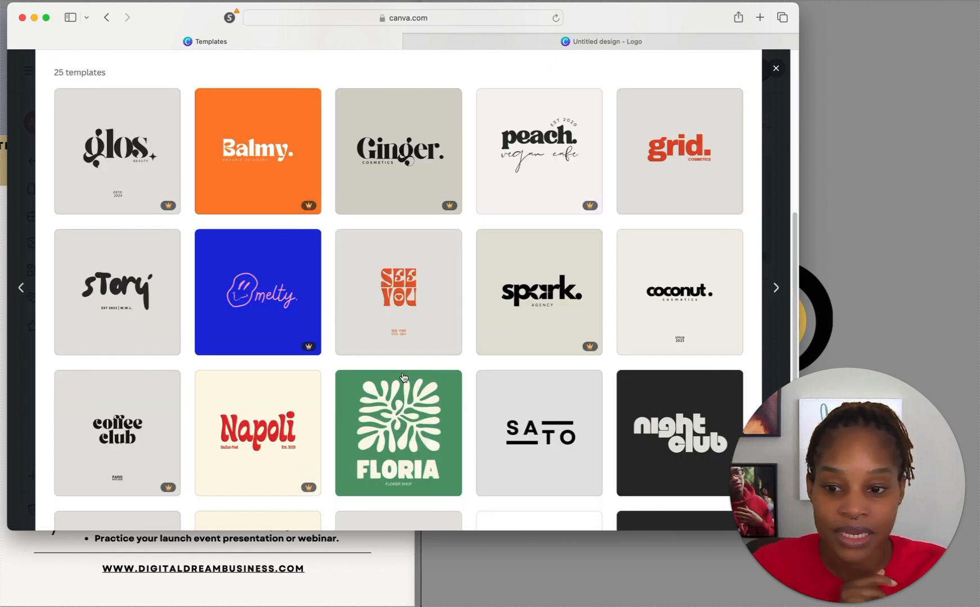
scroll(405, 370, "down", 1)
- Start customizing the Black Beige Minimalist Simple Typographic Cafe Coffee Club Logo template, continuing in the browser instead of the desktop app
left_click(98, 380)
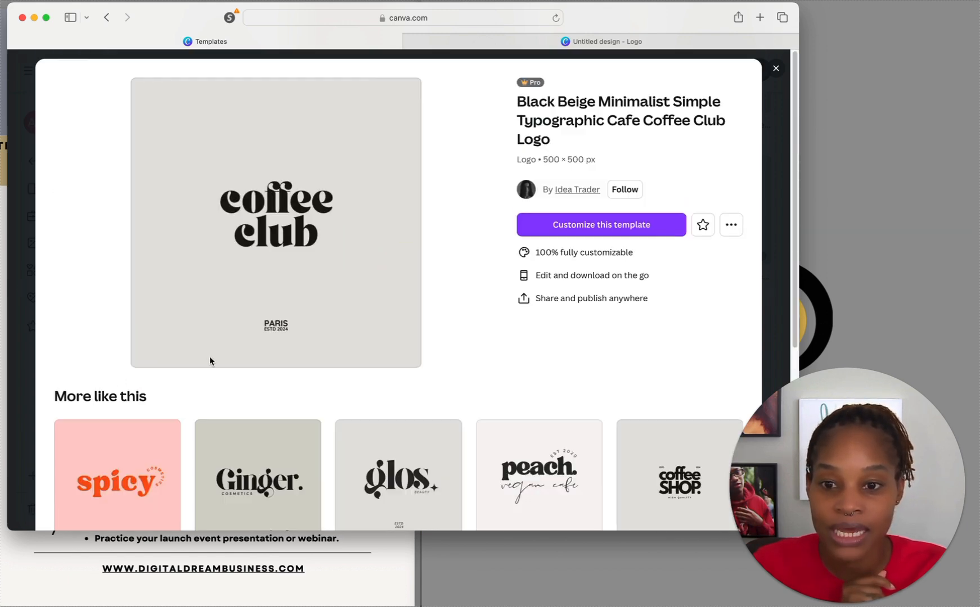
left_click(588, 231)
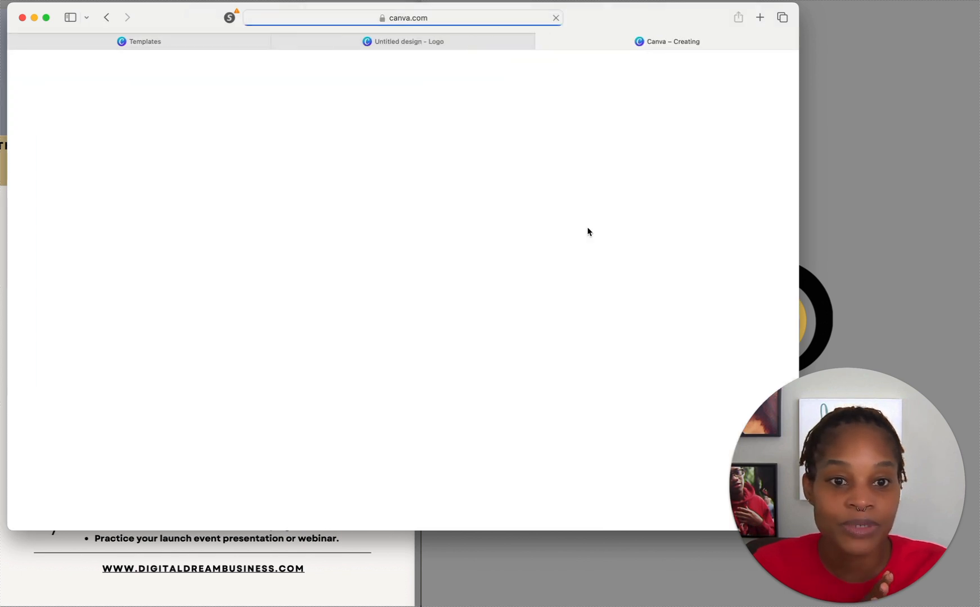
left_click(467, 285)
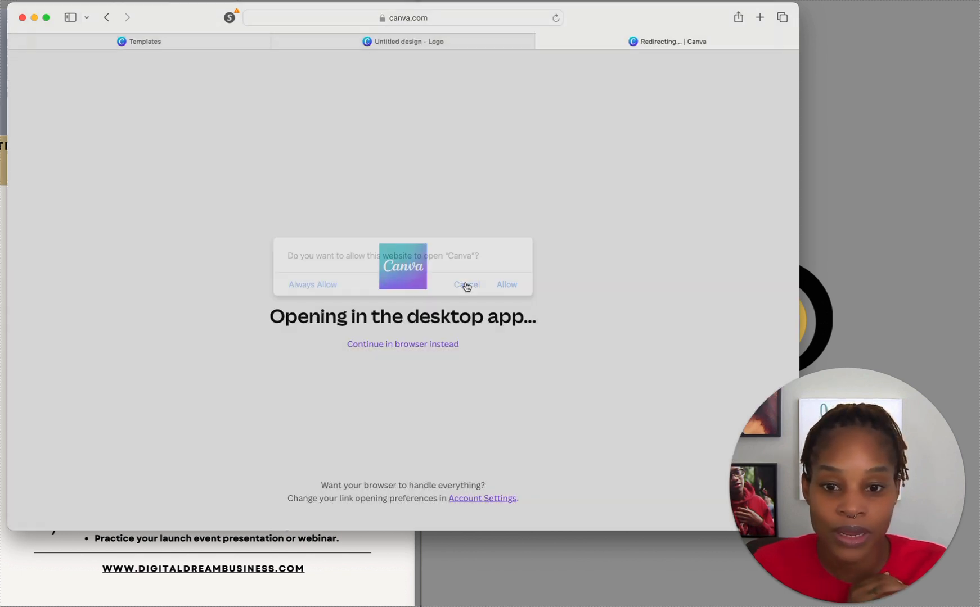
left_click(413, 345)
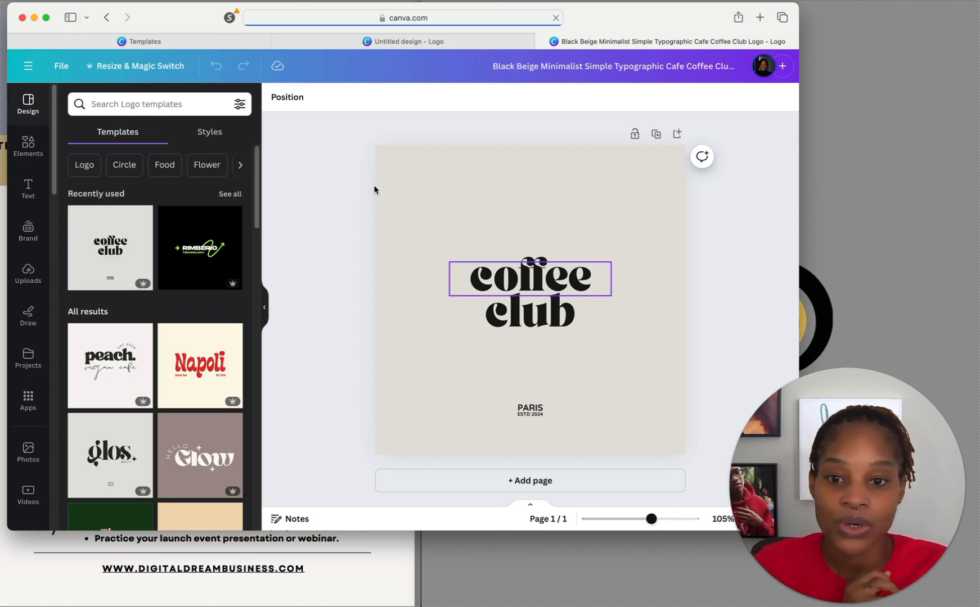
- Select the coffee club logo's page background and open its color choices
left_click(410, 171)
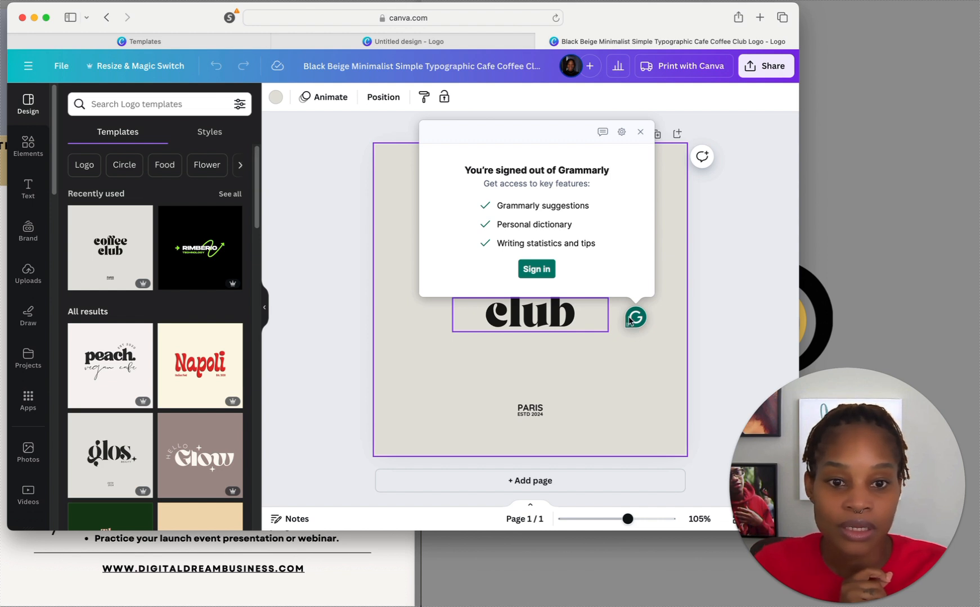
left_click(660, 330)
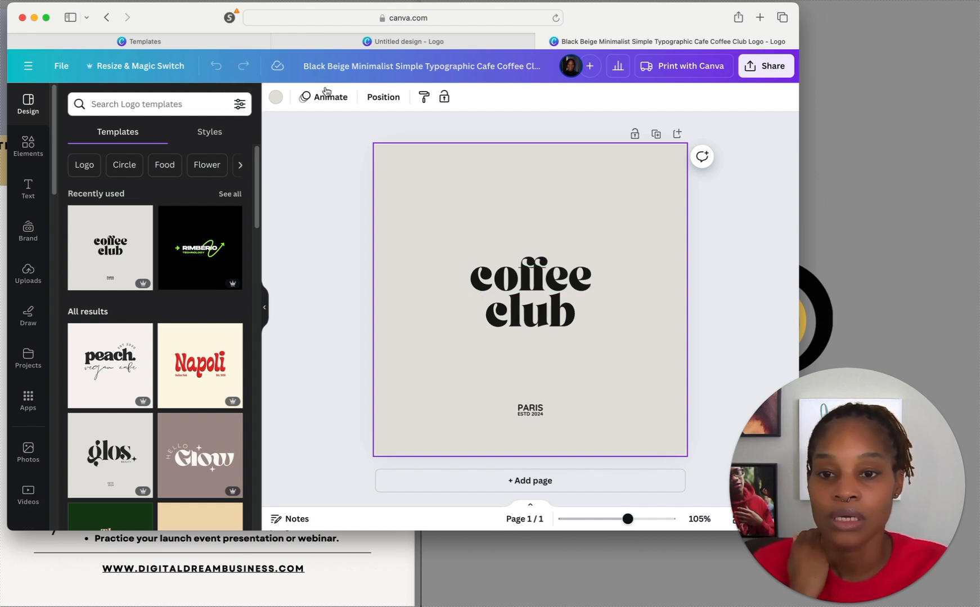
left_click(275, 101)
scroll(151, 306, "down", 1)
scroll(158, 315, "up", 1)
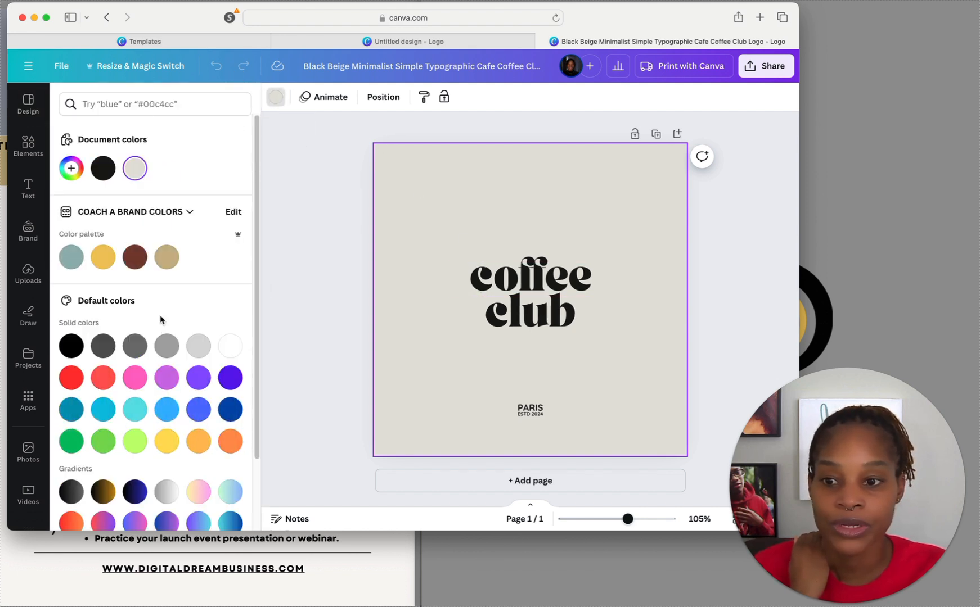
- Open the Brand Kit selection from the background colors and examine the available kits, their logos and color palettes
left_click(190, 213)
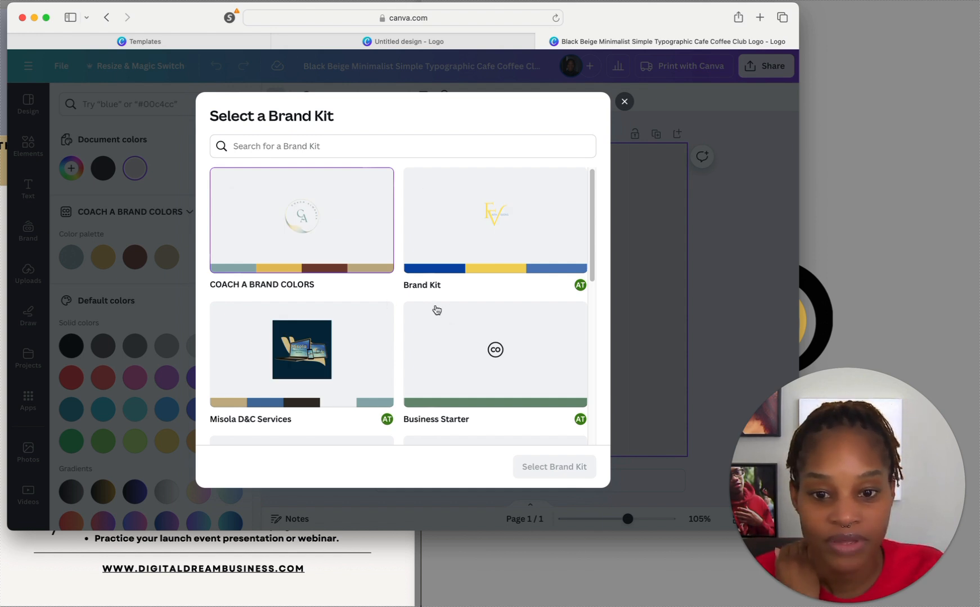
scroll(442, 317, "down", 5)
scroll(445, 320, "up", 5)
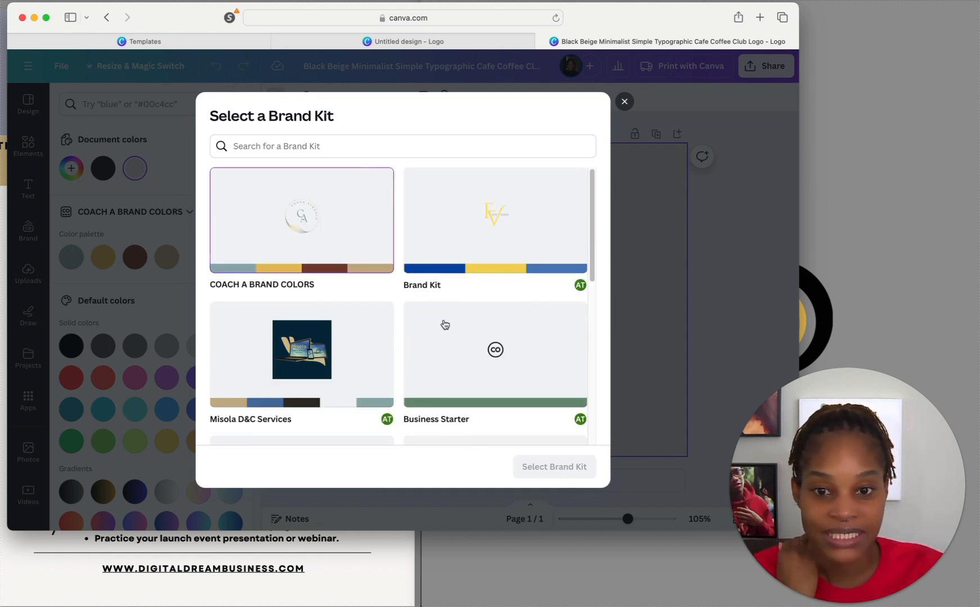
scroll(475, 353, "down", 5)
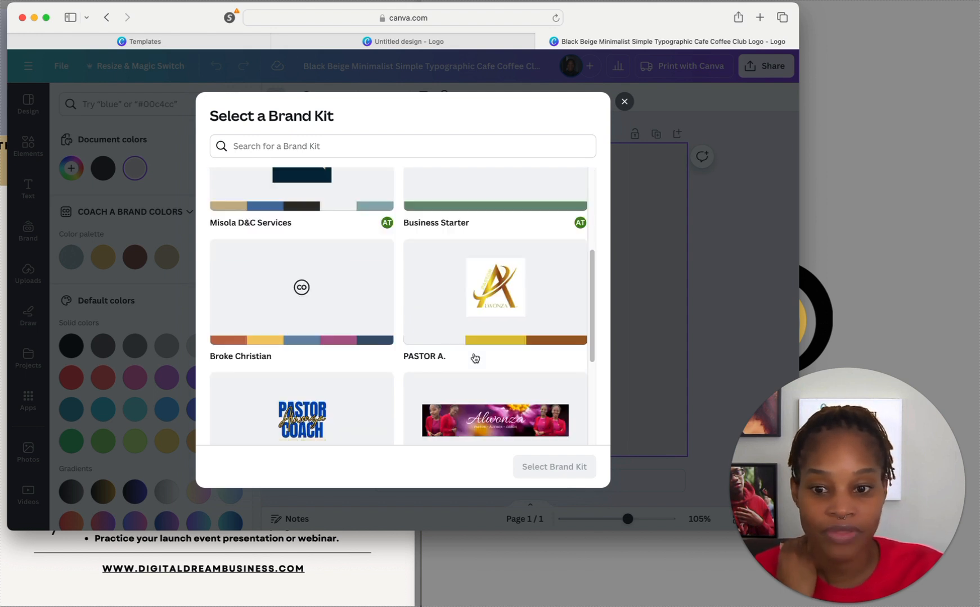
scroll(468, 352, "down", 1)
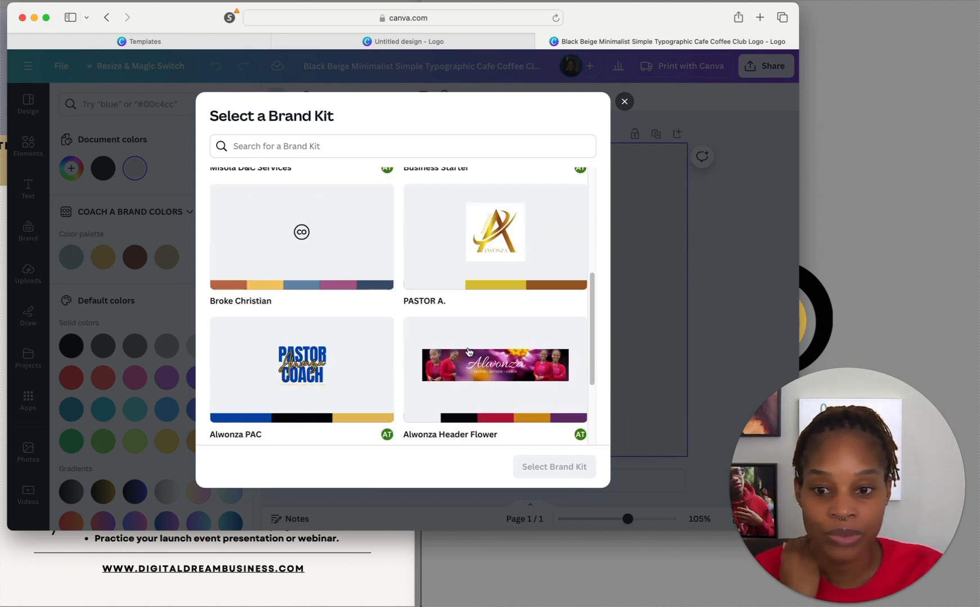
scroll(468, 352, "down", 1)
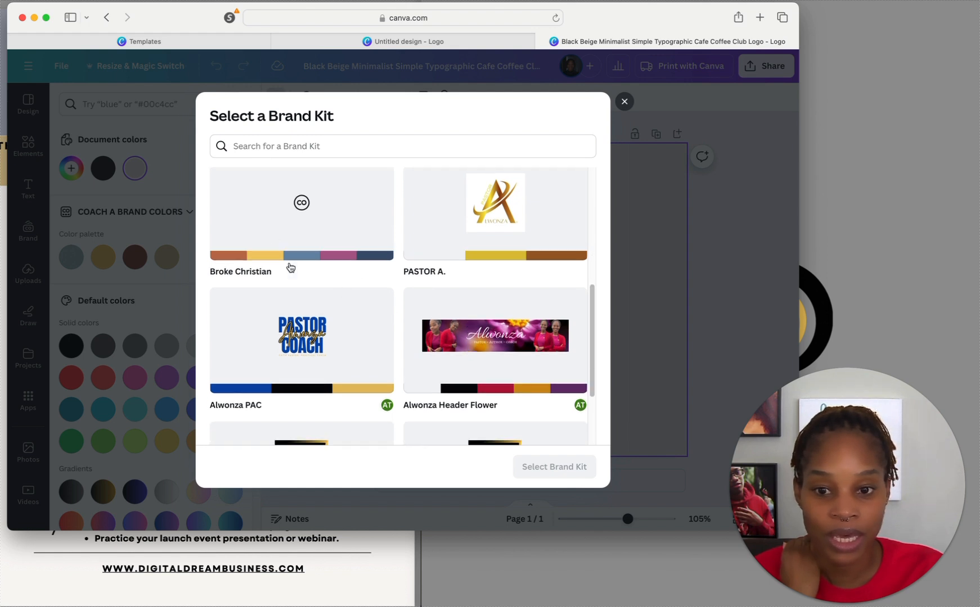
scroll(477, 334, "down", 2)
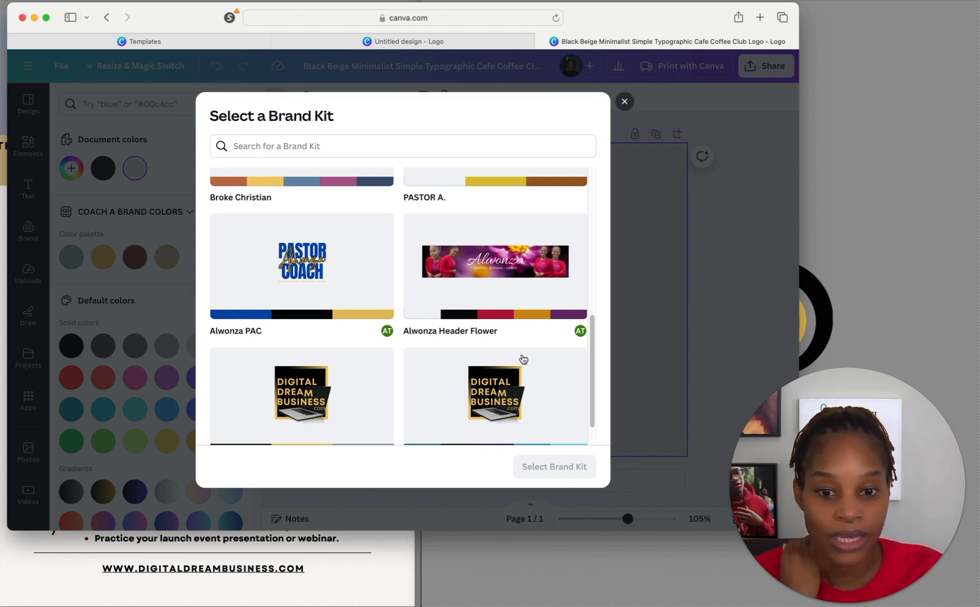
scroll(522, 359, "down", 1)
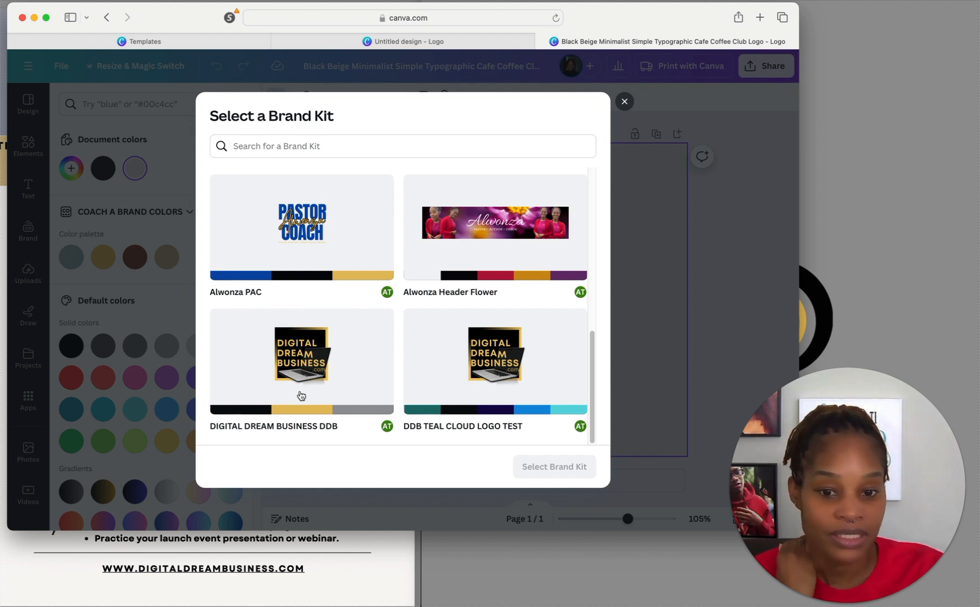
scroll(325, 359, "up", 7)
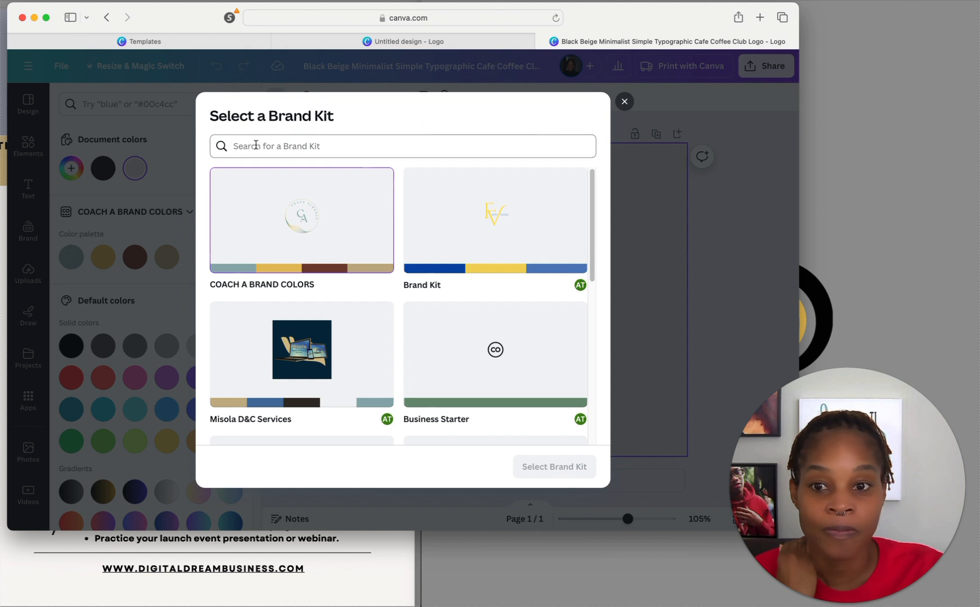
- Leave the brand kit choice as it is and set the coffee club page background to solid orange
left_click(627, 103)
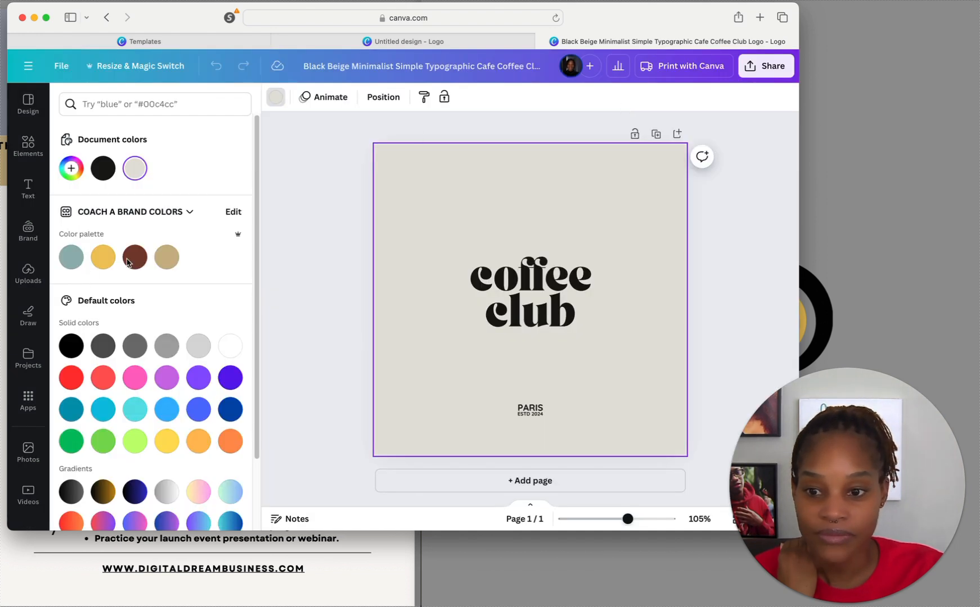
left_click(169, 386)
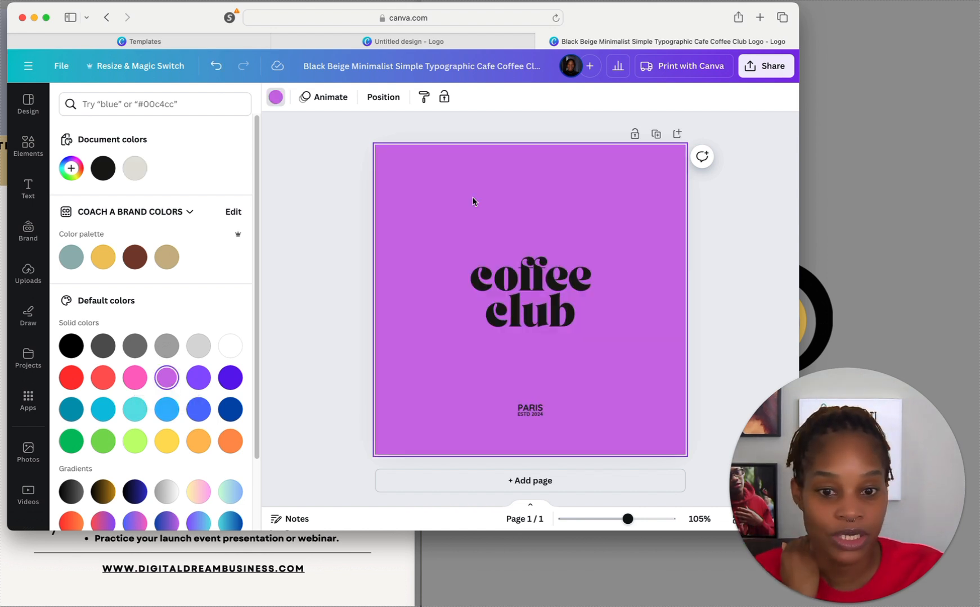
left_click(230, 441)
- Recolor the word "coffee" in the logo, trying a brand color and purple before settling on the default deep violet-blue
left_click(549, 273)
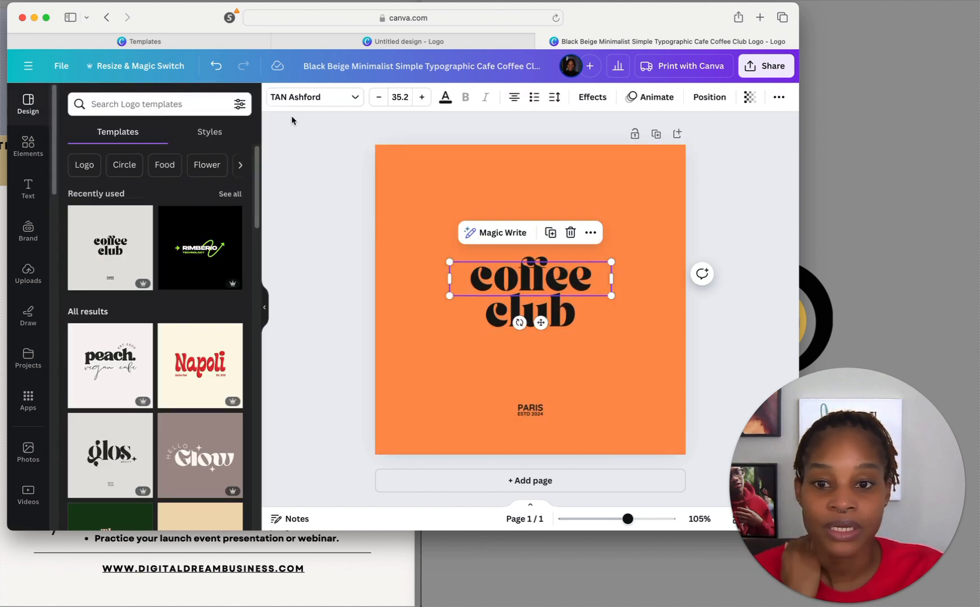
left_click(445, 97)
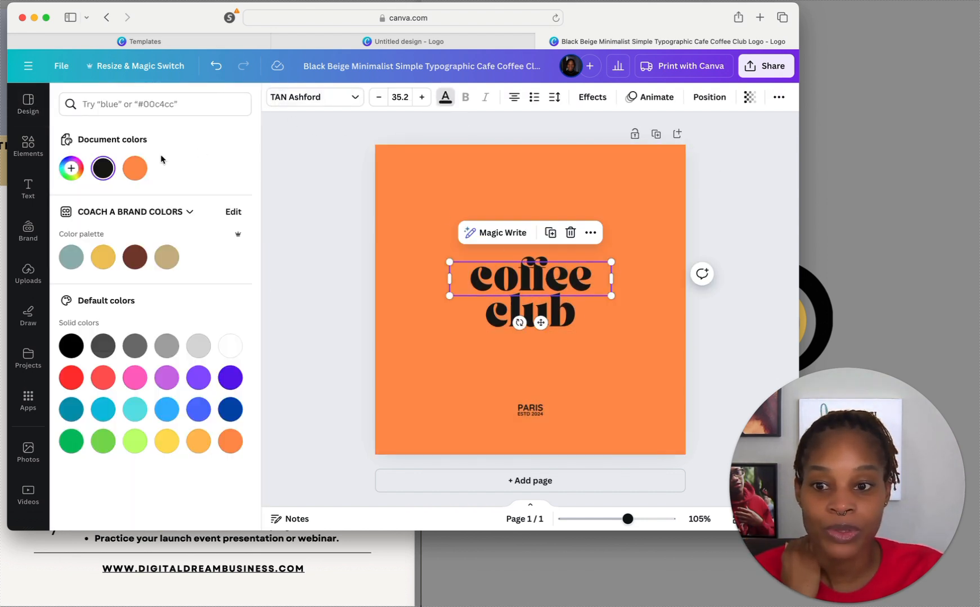
left_click(141, 259)
left_click(199, 377)
left_click(230, 377)
left_click(539, 341)
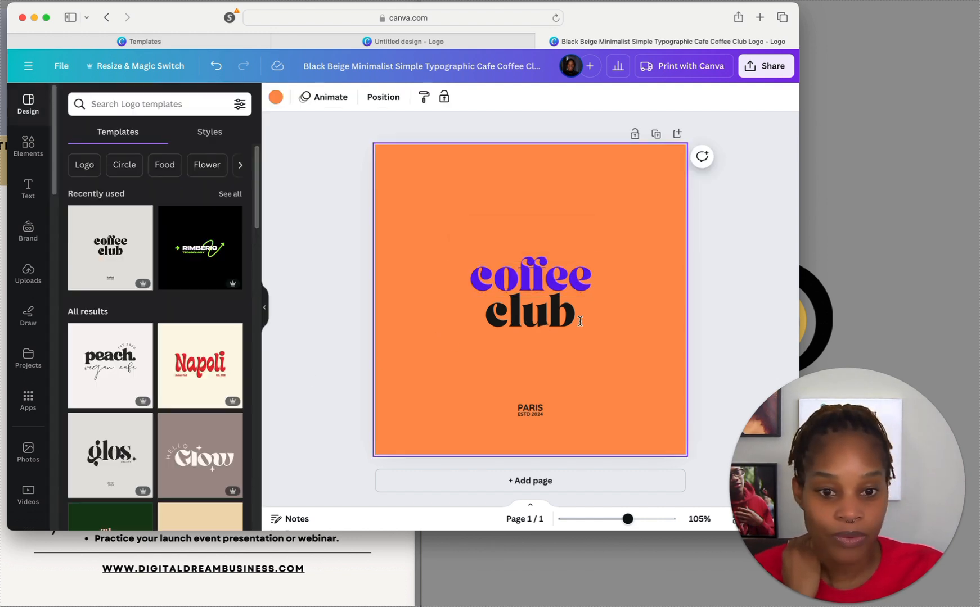
- Add a second page below the coffee club logo
scroll(179, 401, "down", 10)
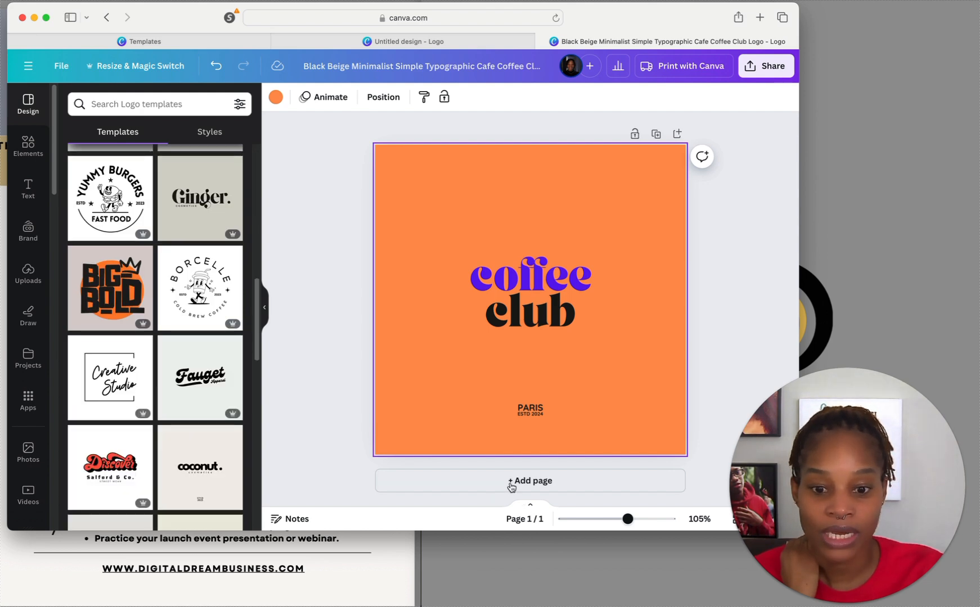
left_click(511, 483)
scroll(113, 281, "down", 5)
- Leave the Discover logo template's details and search the logo templates for "coffee"
left_click(111, 216)
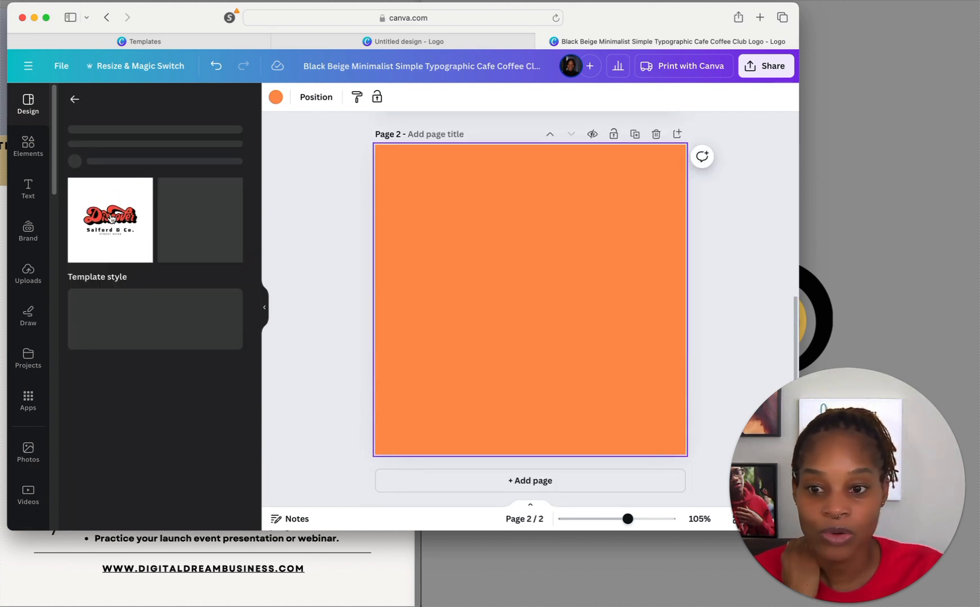
left_click(75, 99)
left_click(109, 103)
type("coffee")
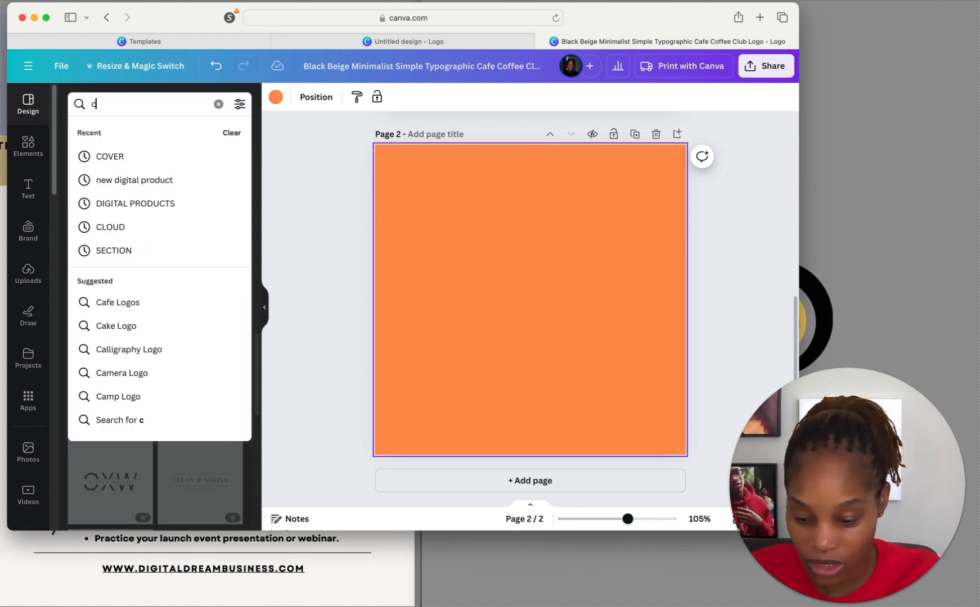
key("Return")
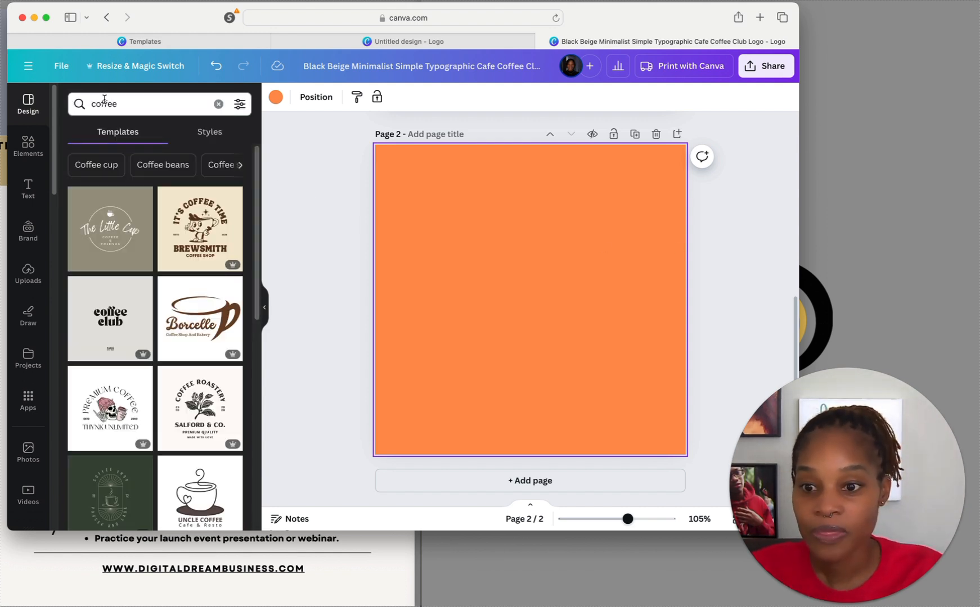
- Apply the Black and White Retro Playful Simple Circle Coffee Logo to page 2 from the Brewsmith template's similar designs
left_click(190, 224)
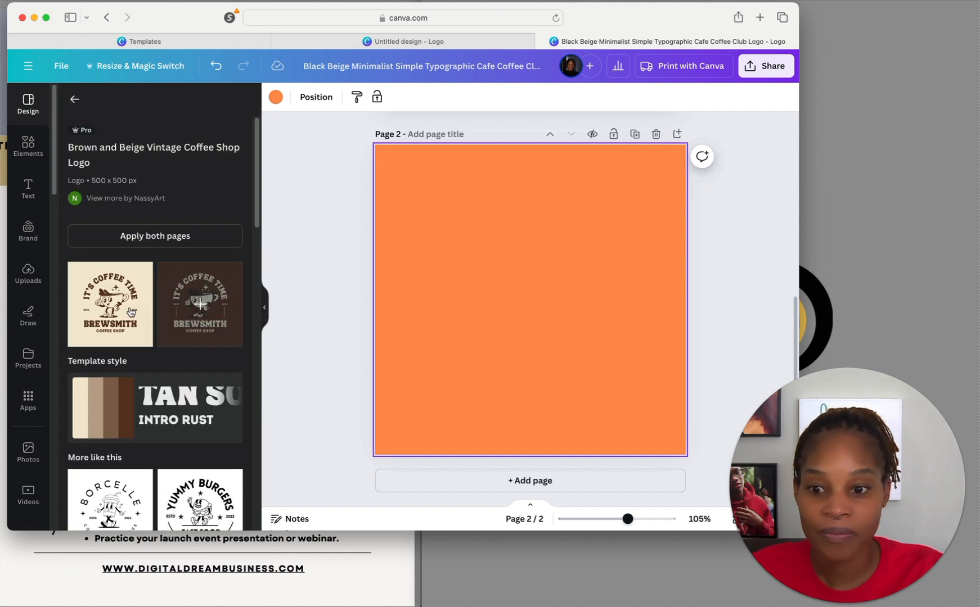
scroll(131, 313, "down", 2)
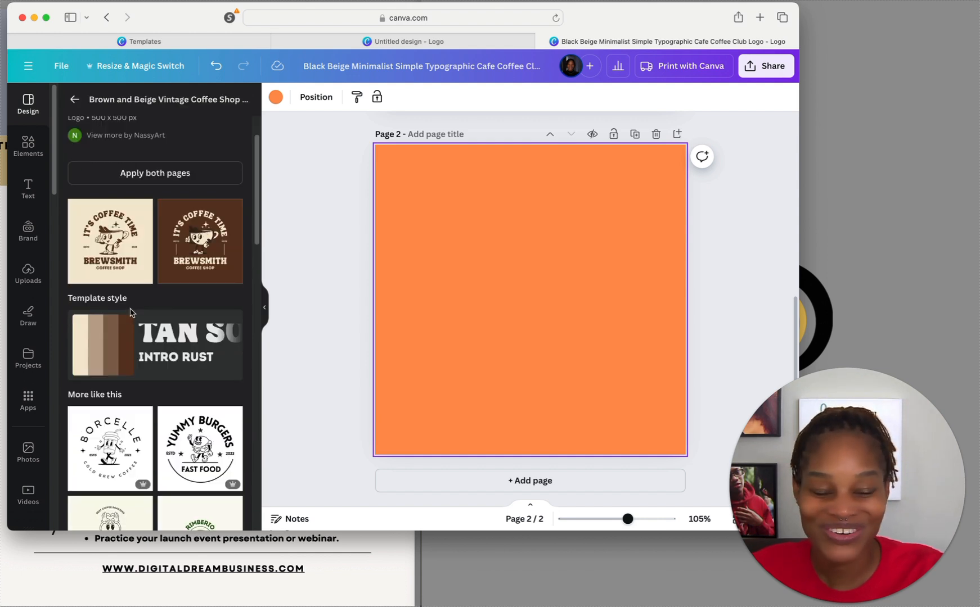
scroll(131, 313, "down", 4)
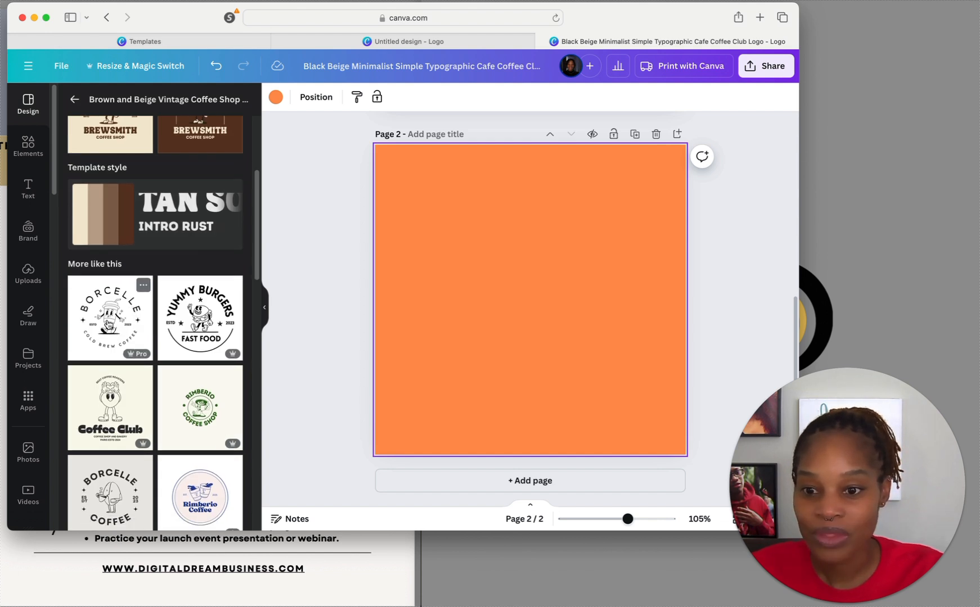
left_click(108, 325)
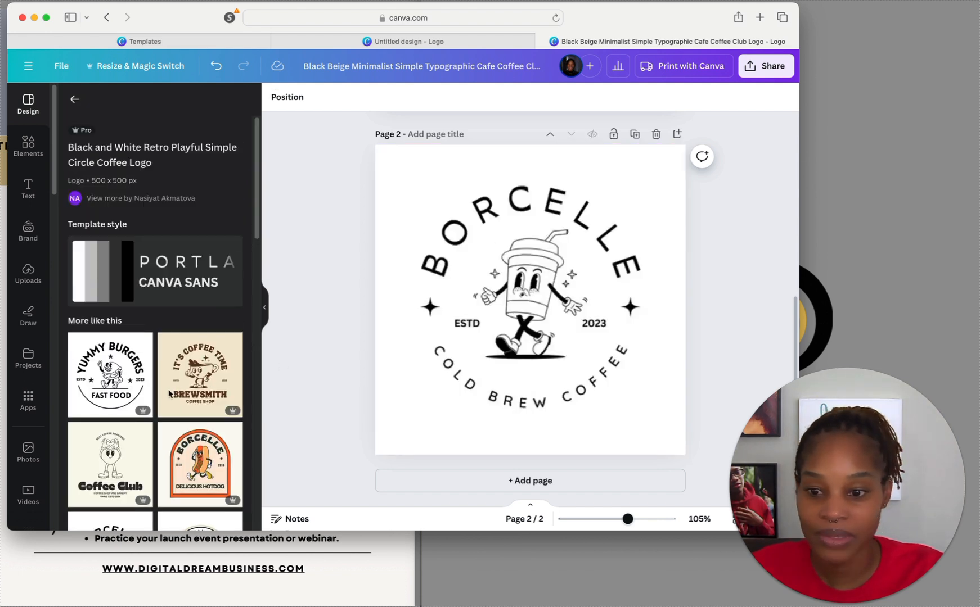
- Replace the page 2 design with the Brown and Beige Retro Fun Playful Coffee Logo template from the similar logos
scroll(169, 394, "down", 12)
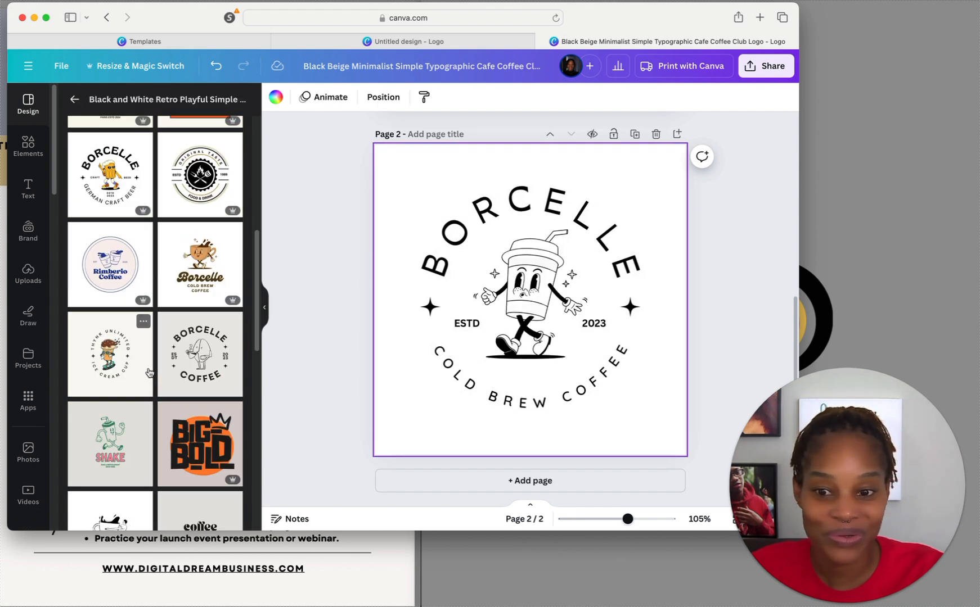
scroll(168, 337, "down", 2)
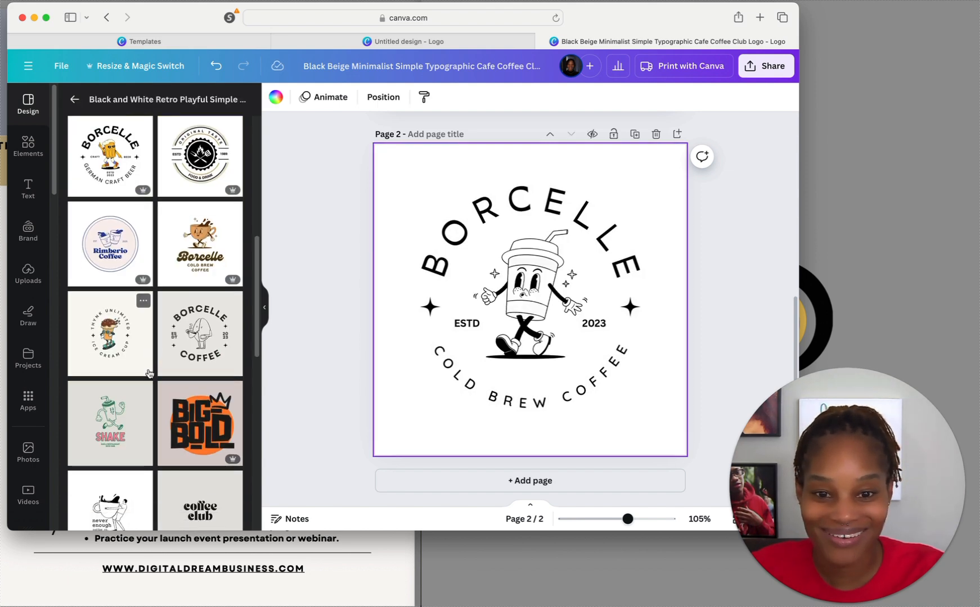
left_click(235, 264)
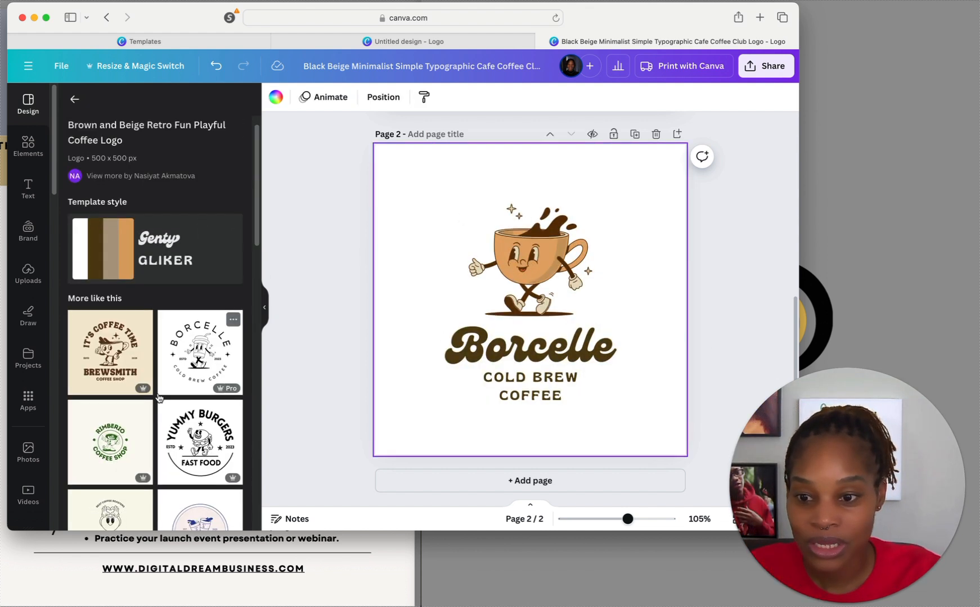
- Add a third page and apply the beige version of the Brown and Beige Vintage Coffee Shop Logo to it
scroll(159, 399, "down", 10)
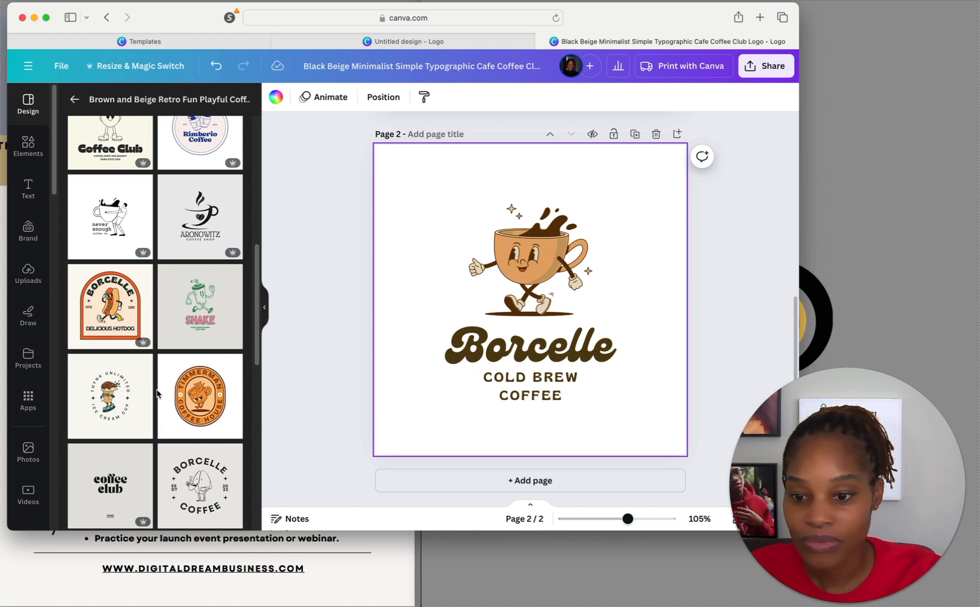
scroll(159, 398, "up", 10)
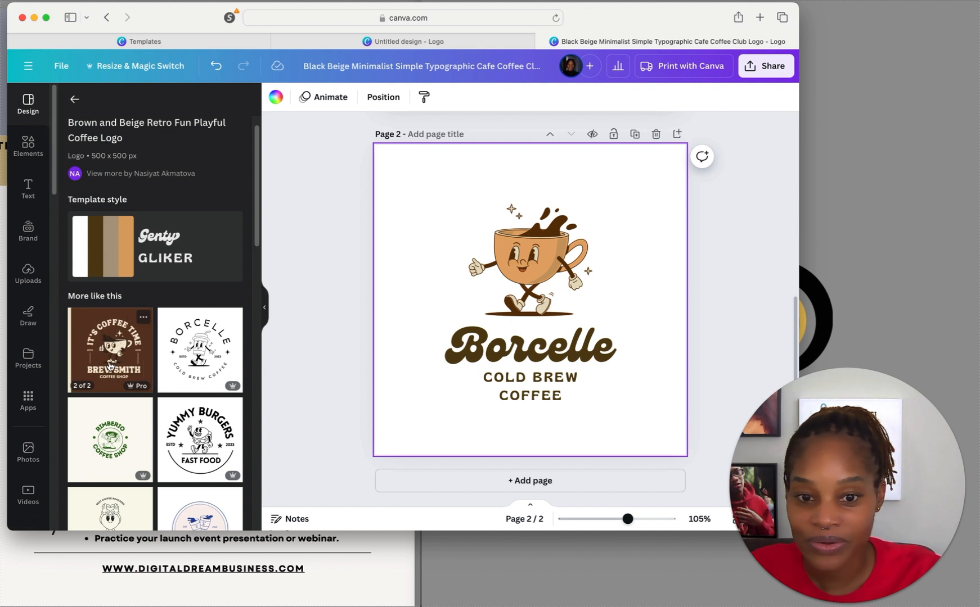
left_click(483, 481)
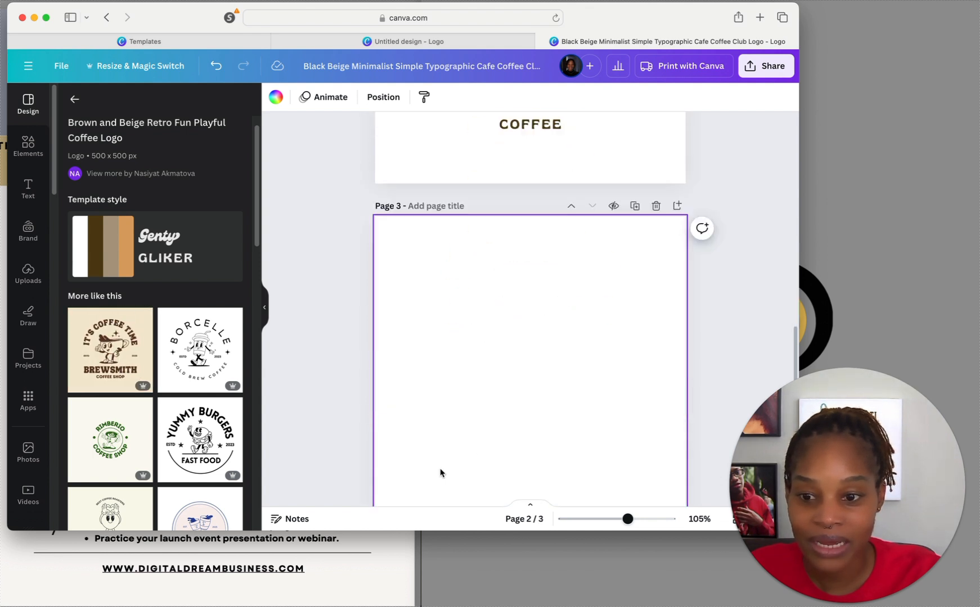
left_click(100, 342)
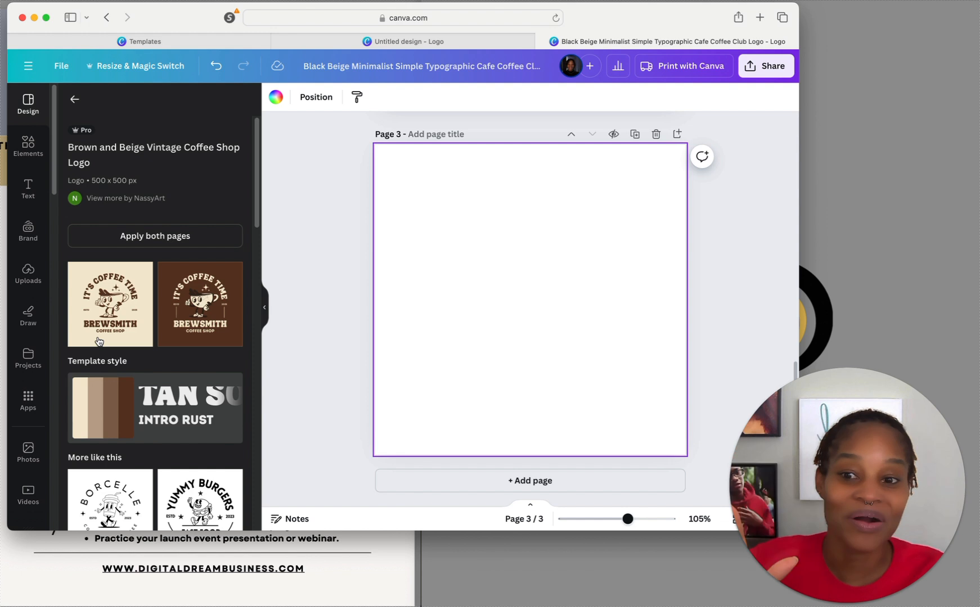
left_click(105, 315)
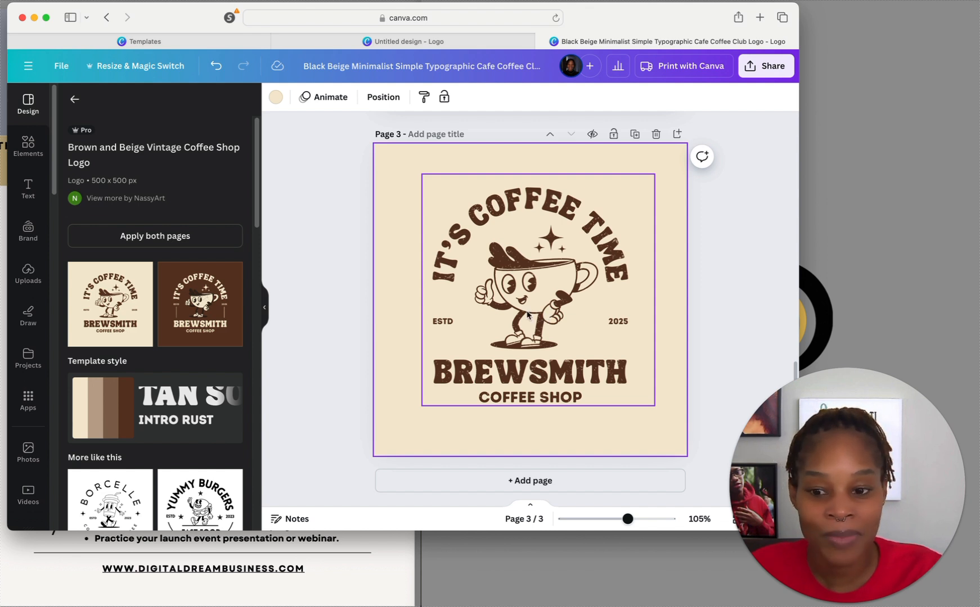
- Add the green curved "Coffee Break" font combination to page 1 and place it just below the word "club"
scroll(571, 327, "up", 15)
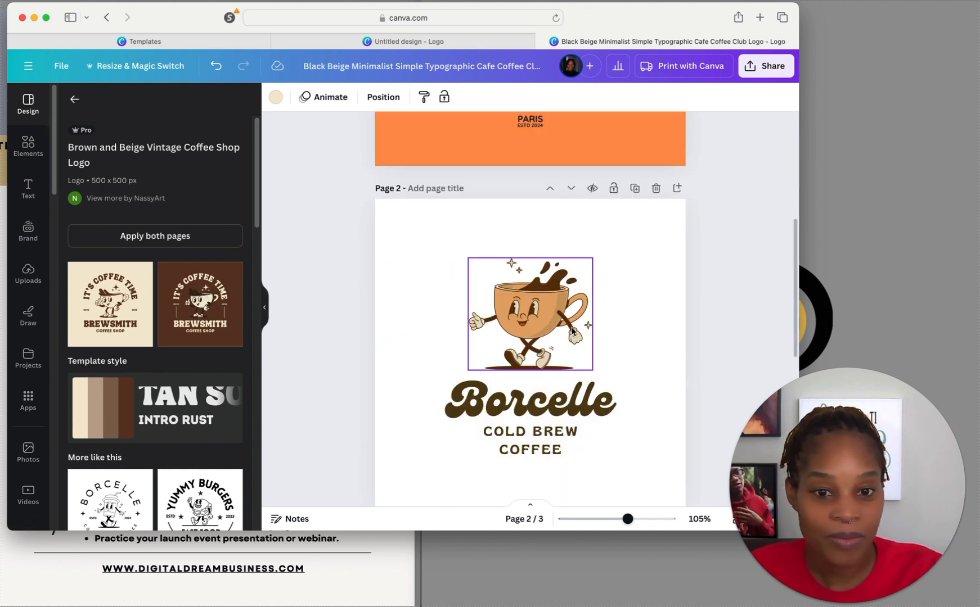
scroll(600, 283, "down", 3)
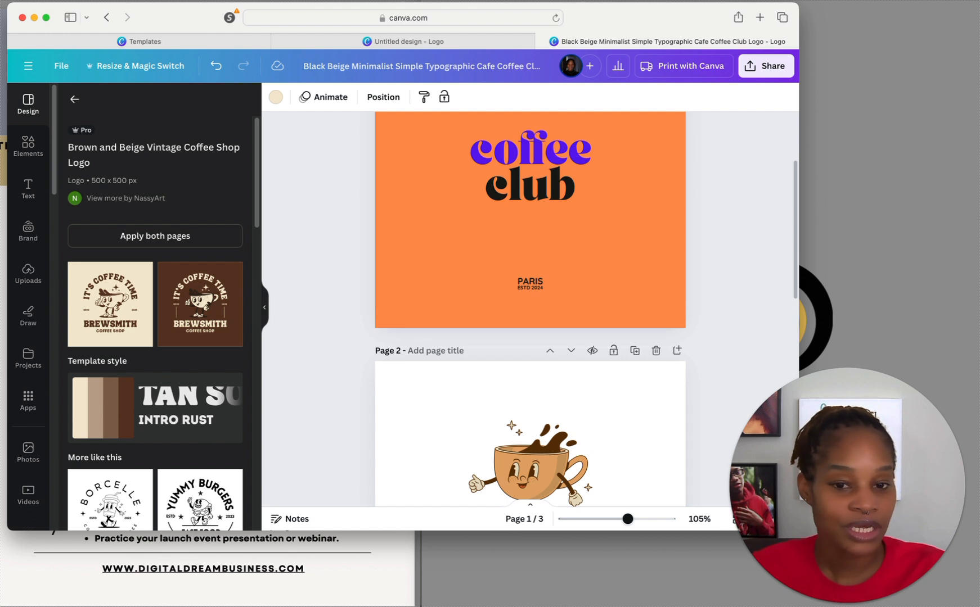
left_click(523, 169)
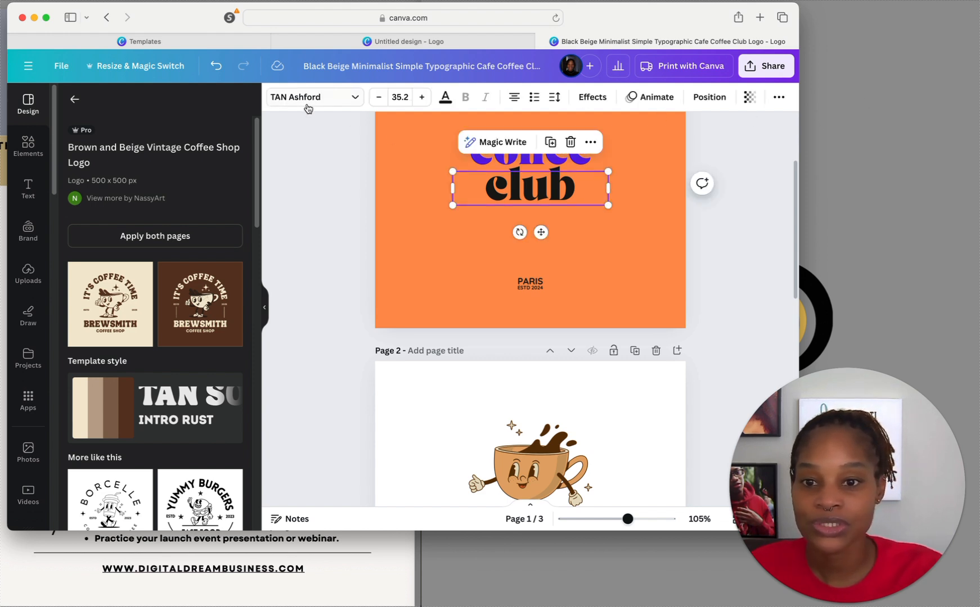
left_click(35, 198)
scroll(135, 372, "down", 10)
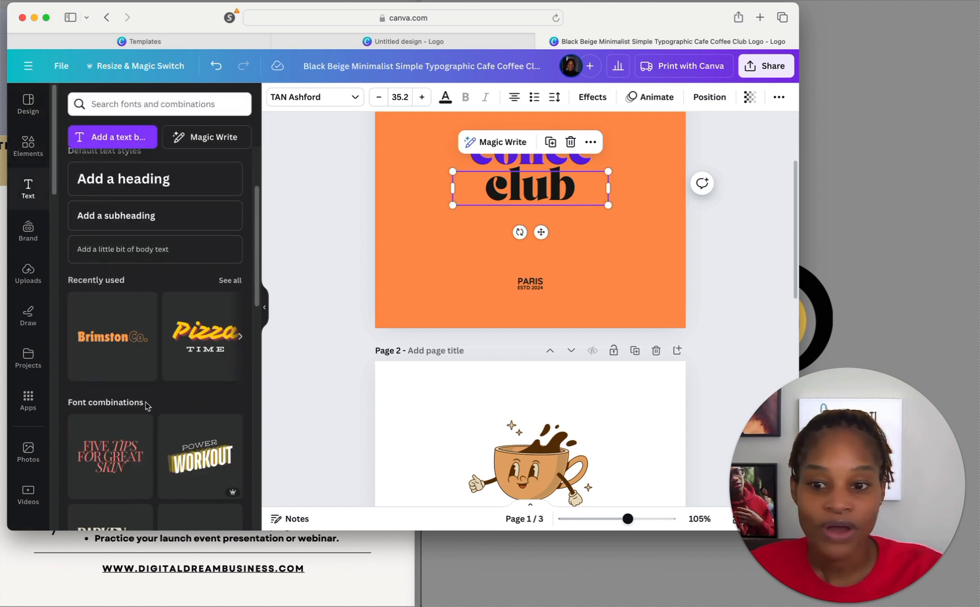
scroll(144, 396, "down", 3)
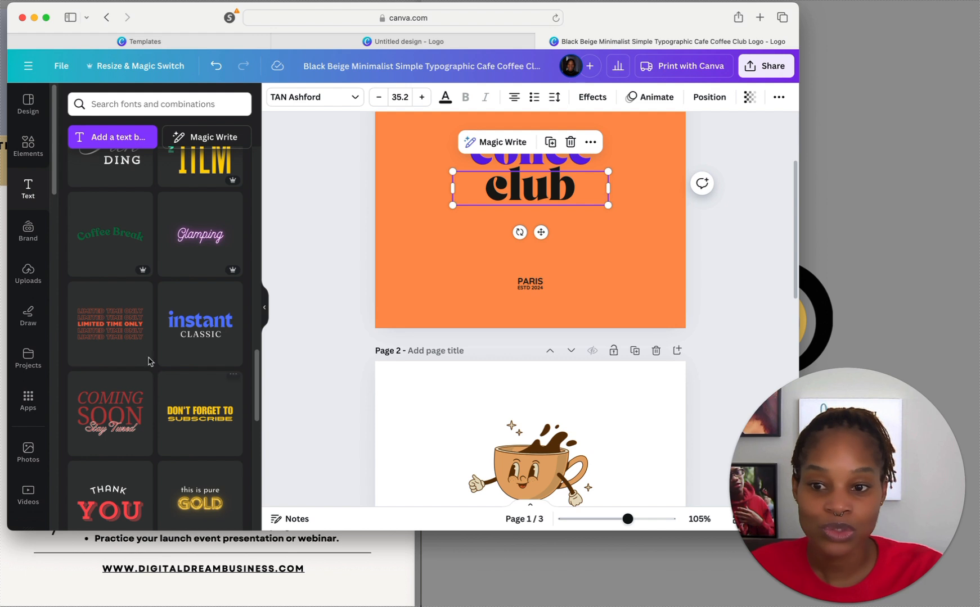
left_click(97, 237)
left_click_drag(626, 175, 626, 233)
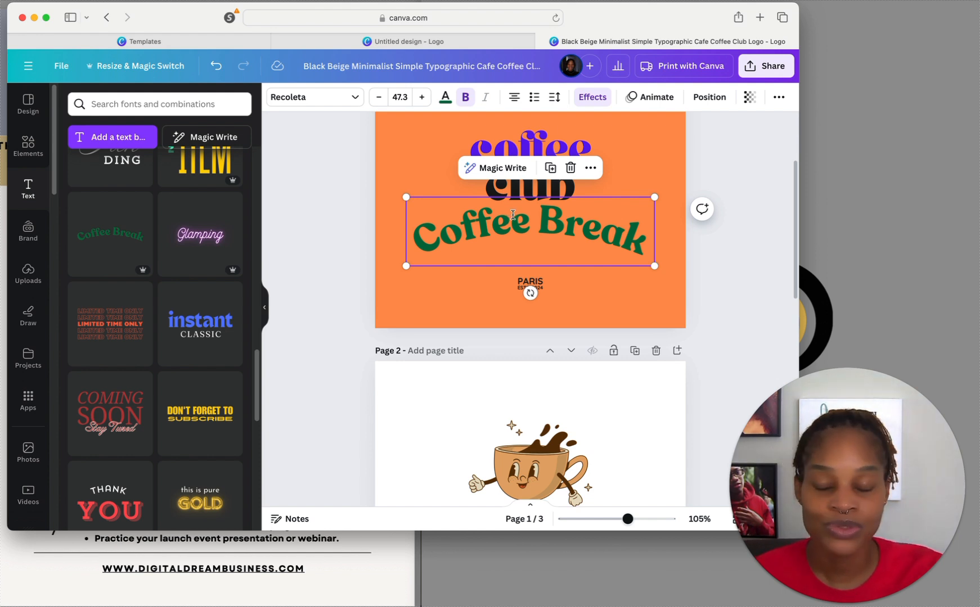
left_click(620, 295)
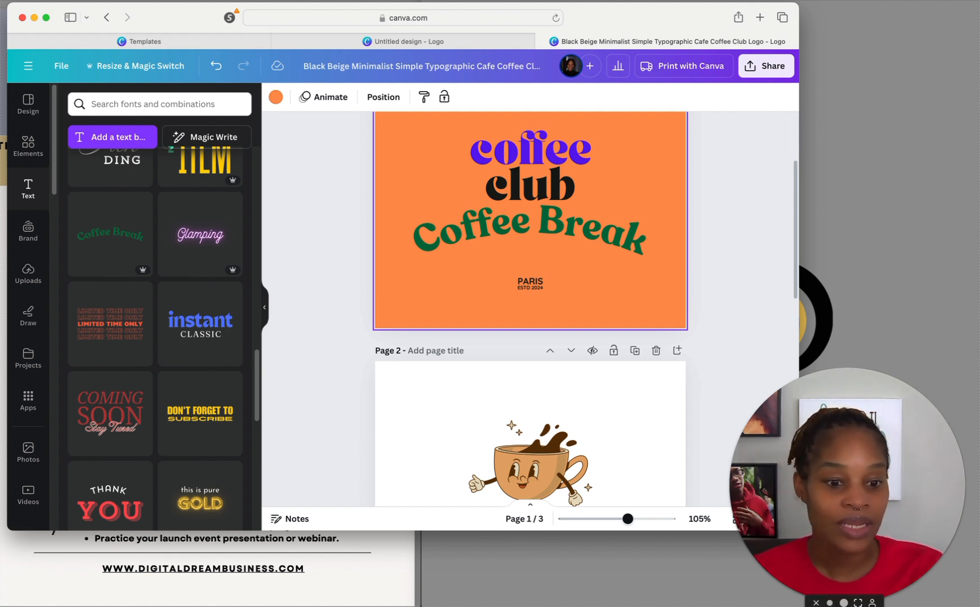
left_click(858, 603)
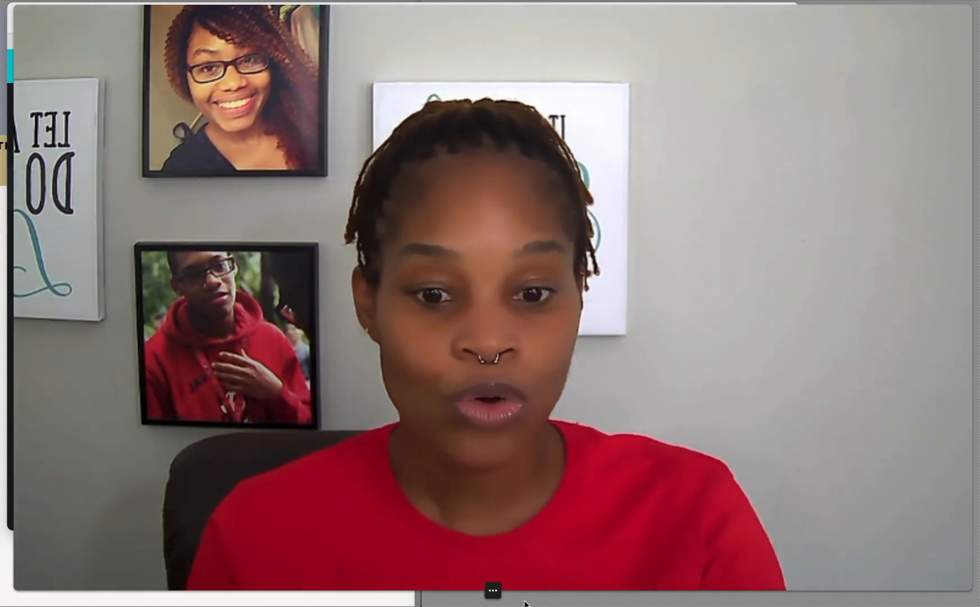
left_click(492, 590)
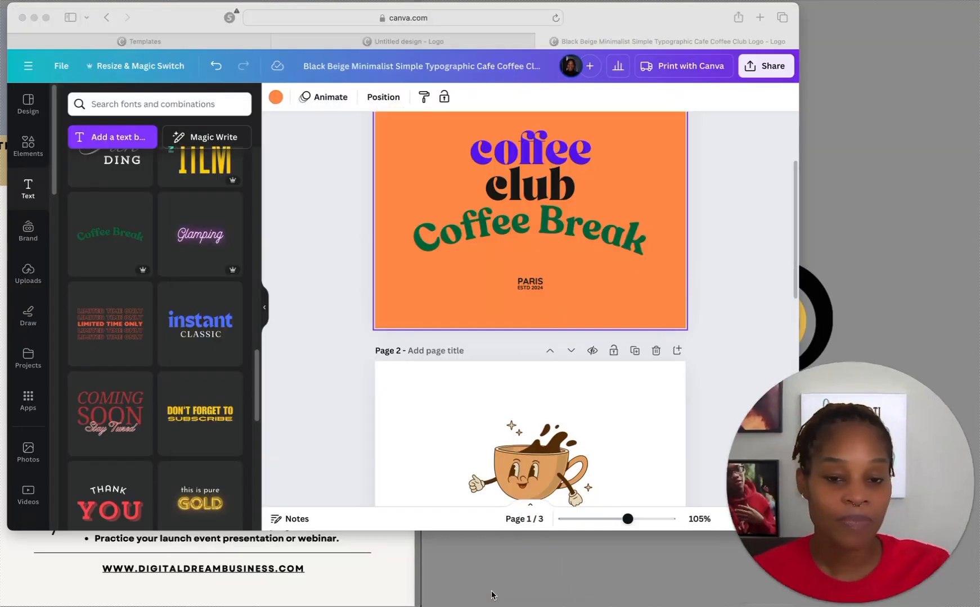
- Delete the orange coffee club page and the beige Brewsmith page, keeping only the Borcelle cold brew coffee page
left_click(632, 172)
scroll(630, 180, "up", 3)
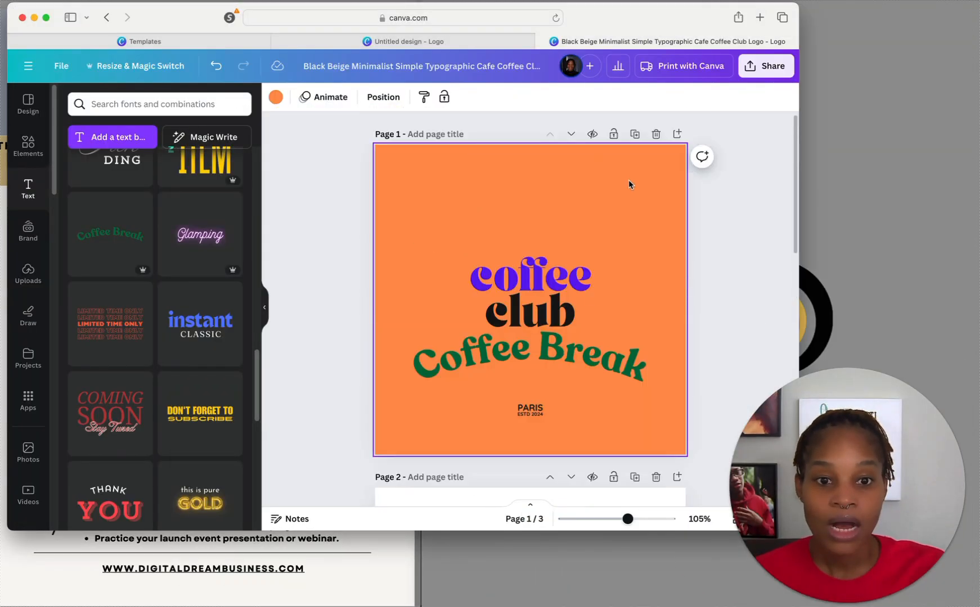
left_click(656, 134)
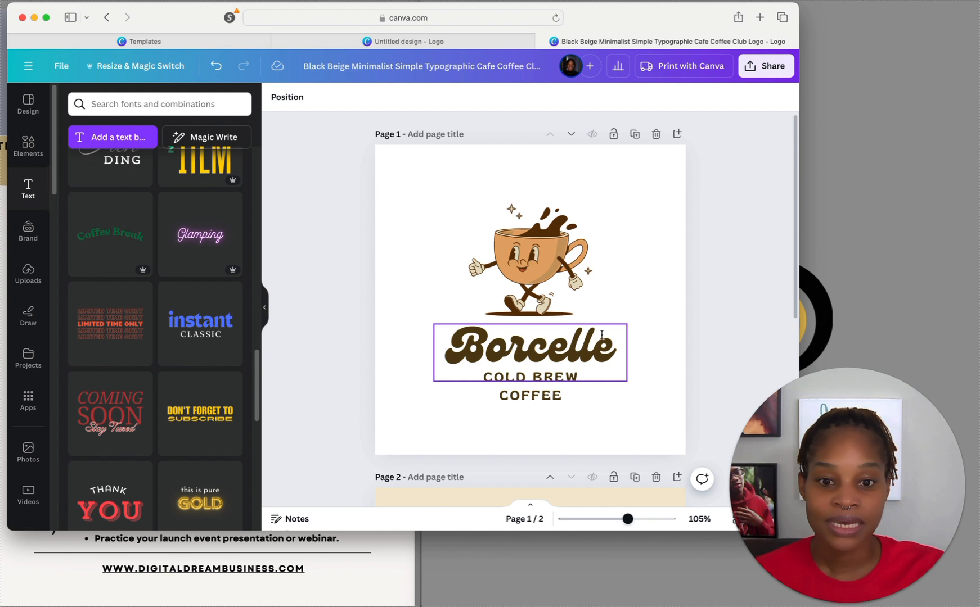
scroll(601, 335, "down", 5)
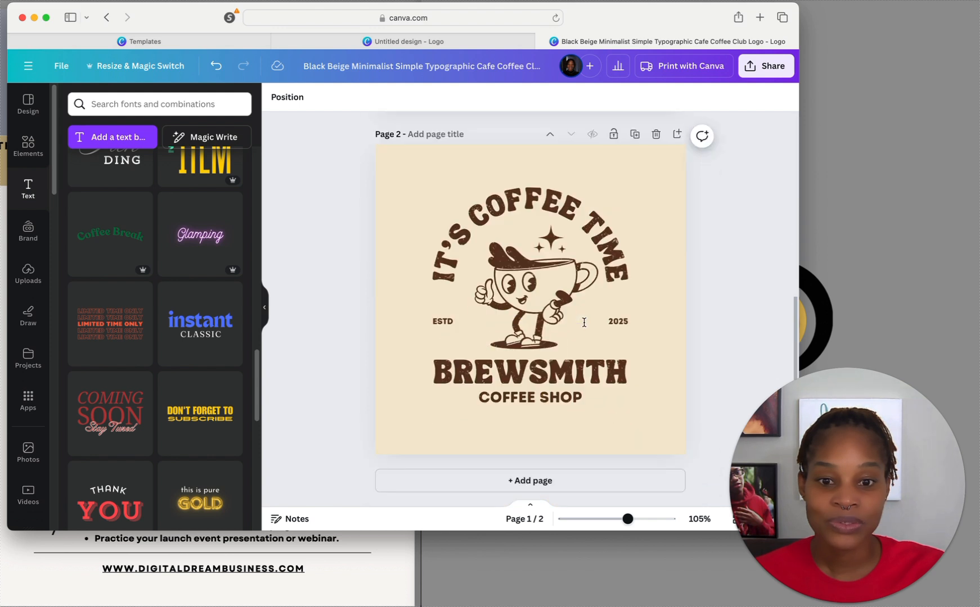
left_click(656, 135)
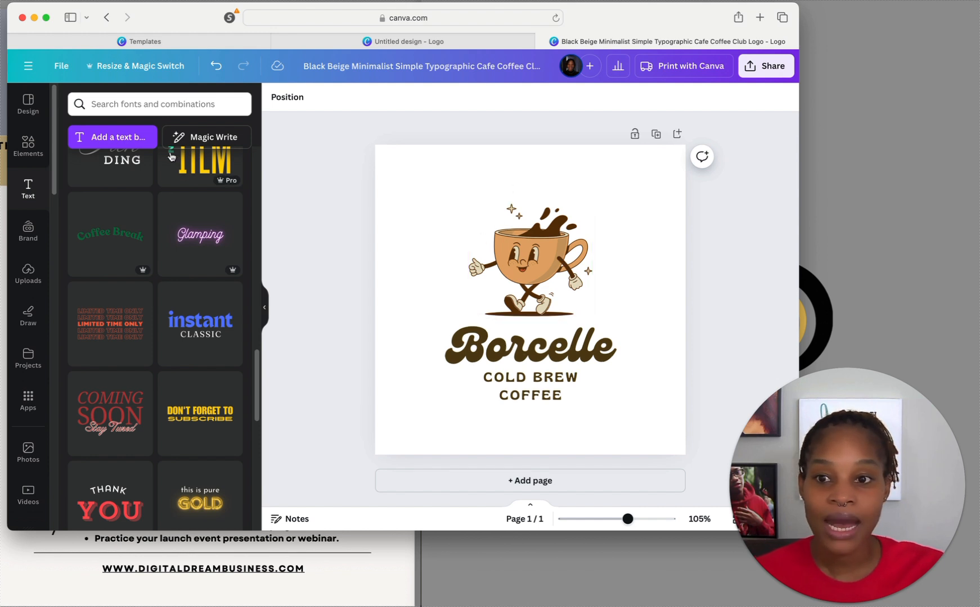
- Look over the resize options offered for the logo design without choosing one
left_click(113, 68)
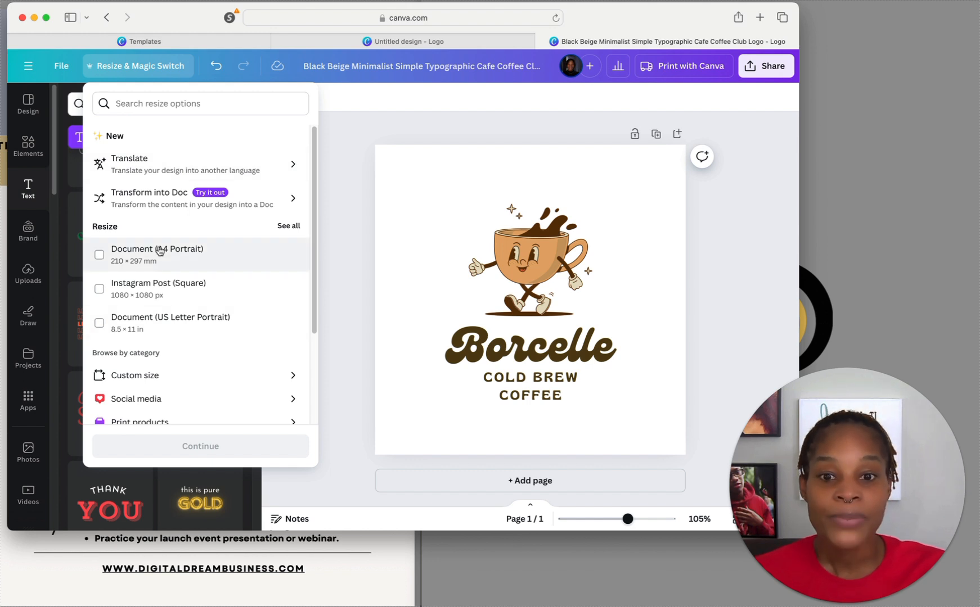
left_click(357, 173)
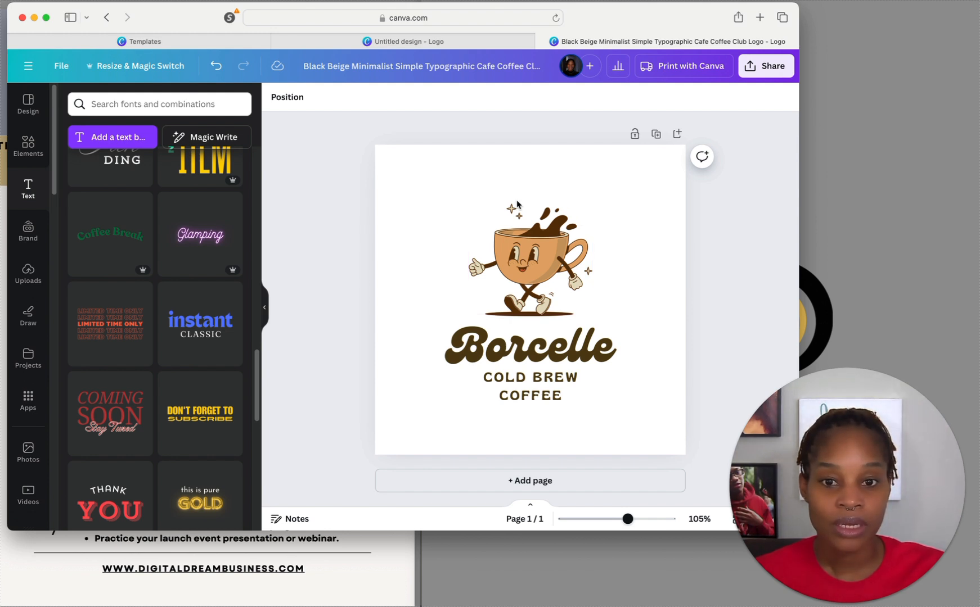
- Rename the design as "coffee test logo"
left_click(420, 69)
type("cof")
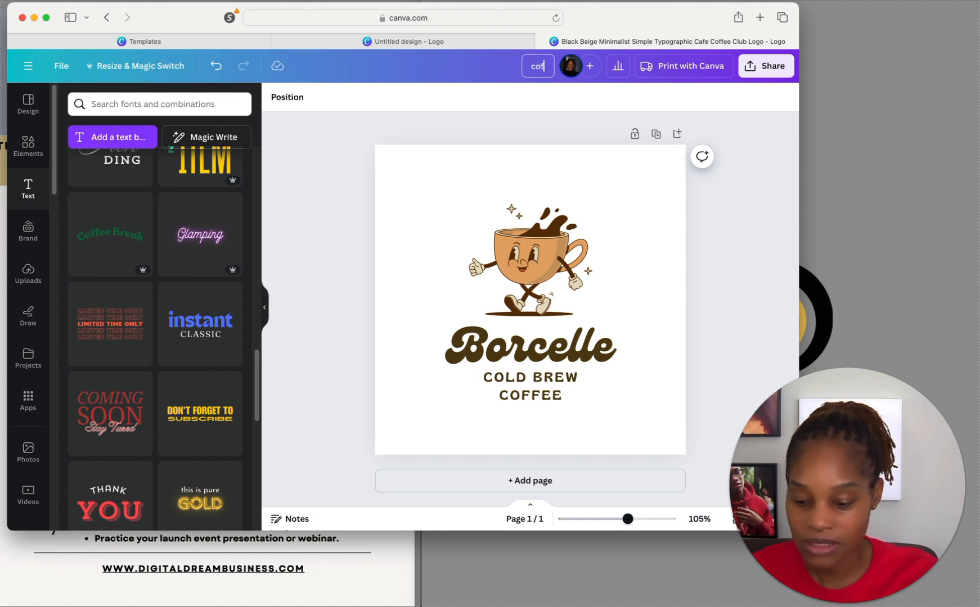
type("fee test")
key("Return")
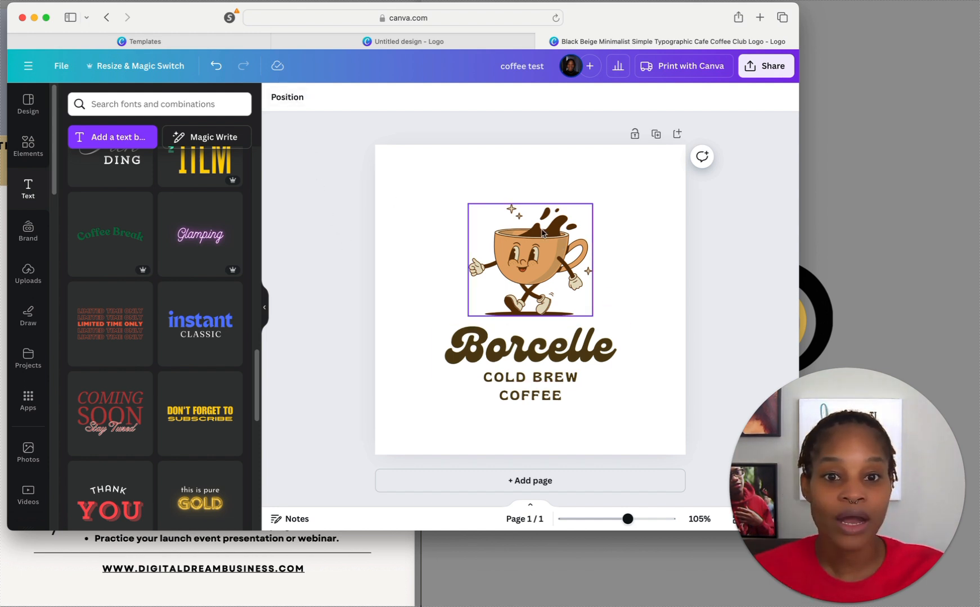
left_click(545, 66)
type("logo")
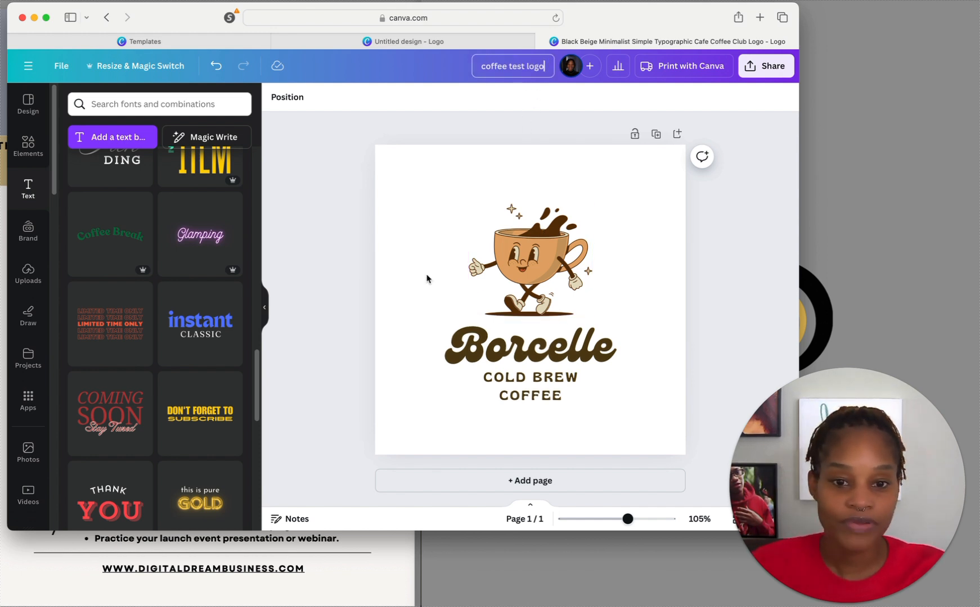
- Group the coffee cup graphic with the "Borcelle" and "COLD BREW COFFEE" texts
left_click_drag(408, 184, 628, 429)
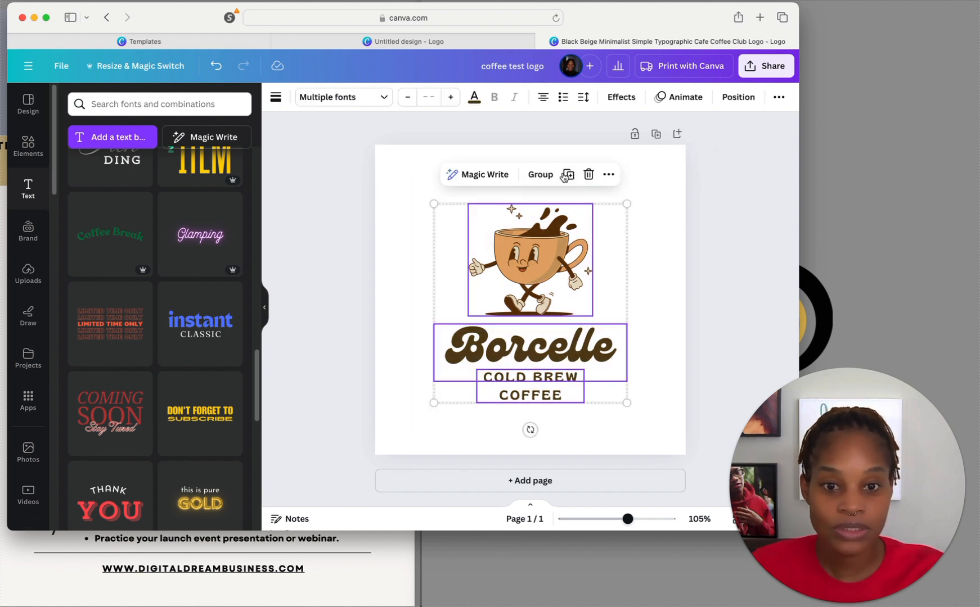
left_click(543, 175)
left_click(347, 245)
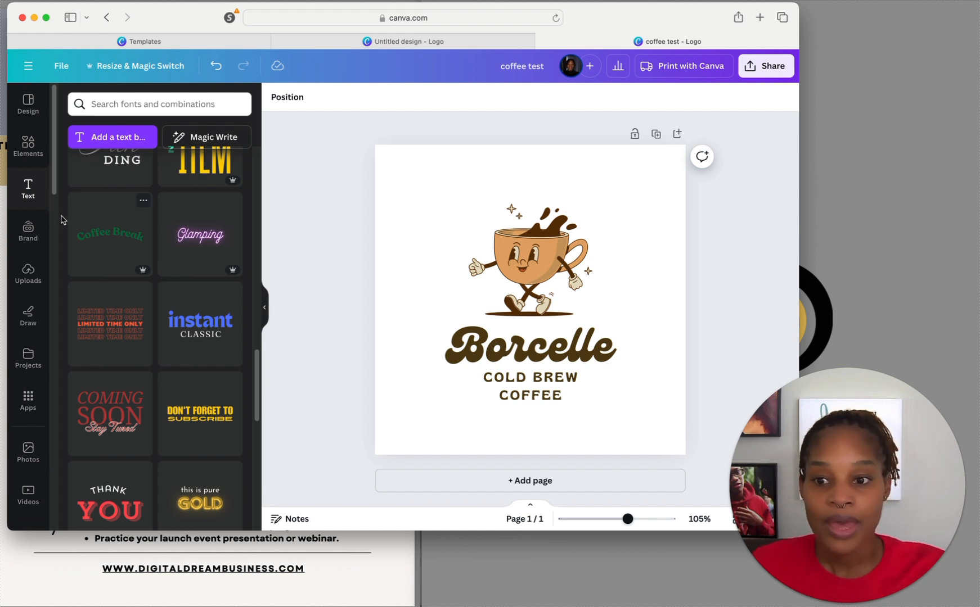
- Insert the S.Y.O.B. Course logo from the uploaded images onto the page
left_click(26, 276)
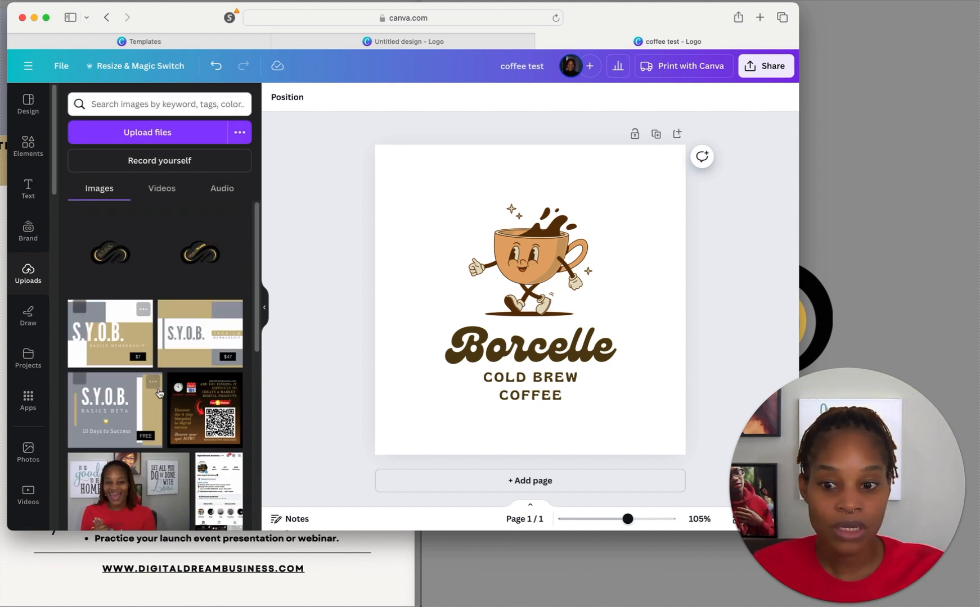
left_click(163, 189)
left_click(101, 191)
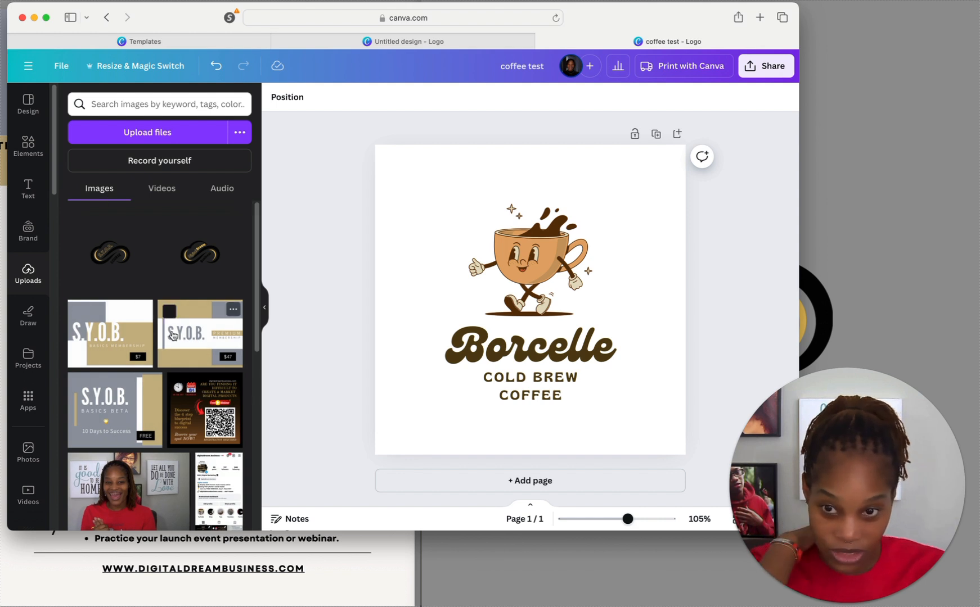
left_click(116, 264)
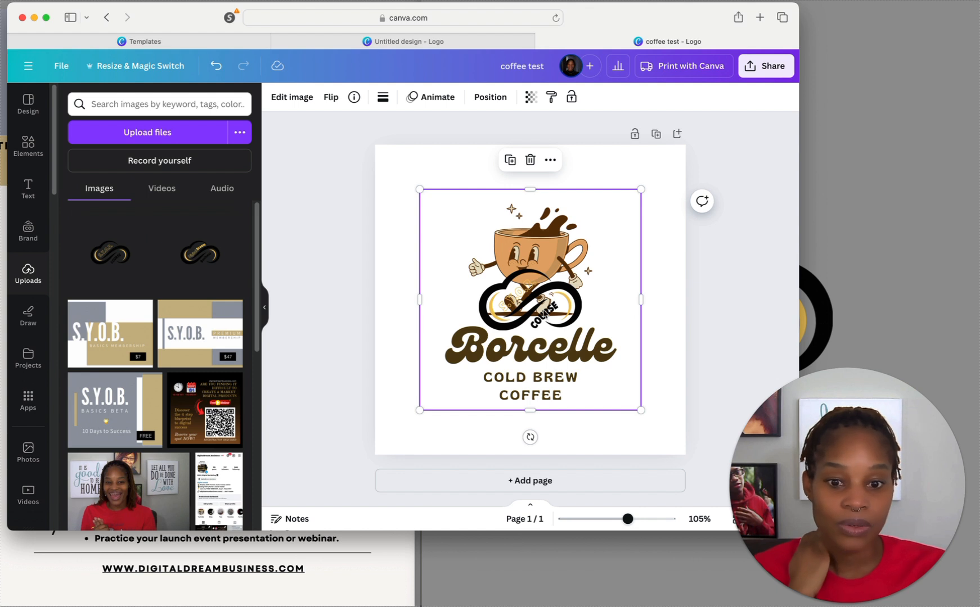
- Crop the empty margins around the S.Y.O.B. Course logo and place it in the page's upper right corner
left_click_drag(536, 304, 472, 259)
left_click_drag(471, 162, 470, 205)
left_click_drag(465, 366, 478, 287)
left_click_drag(576, 247, 523, 248)
left_click_drag(367, 245, 607, 190)
- Move the coffee group slightly down and left, and group it with the S.Y.O.B. Course logo
left_click_drag(508, 265, 481, 282)
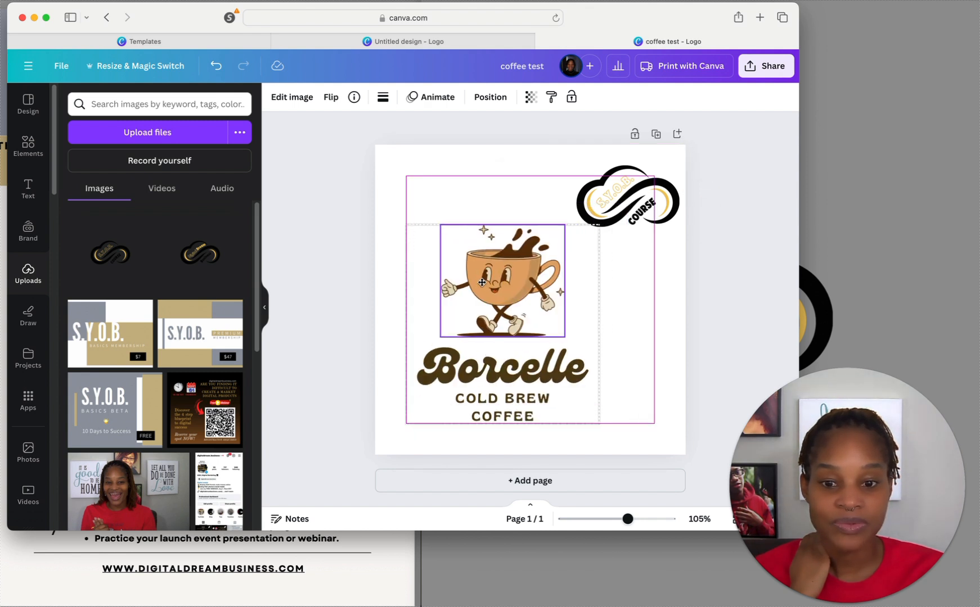
left_click(713, 336)
left_click_drag(439, 173, 623, 388)
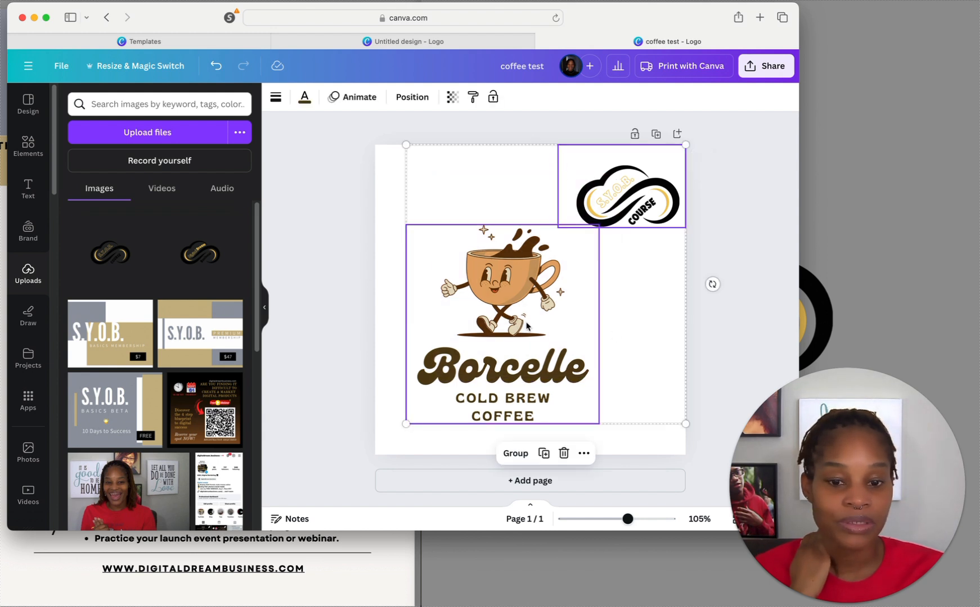
left_click(516, 454)
left_click(330, 236)
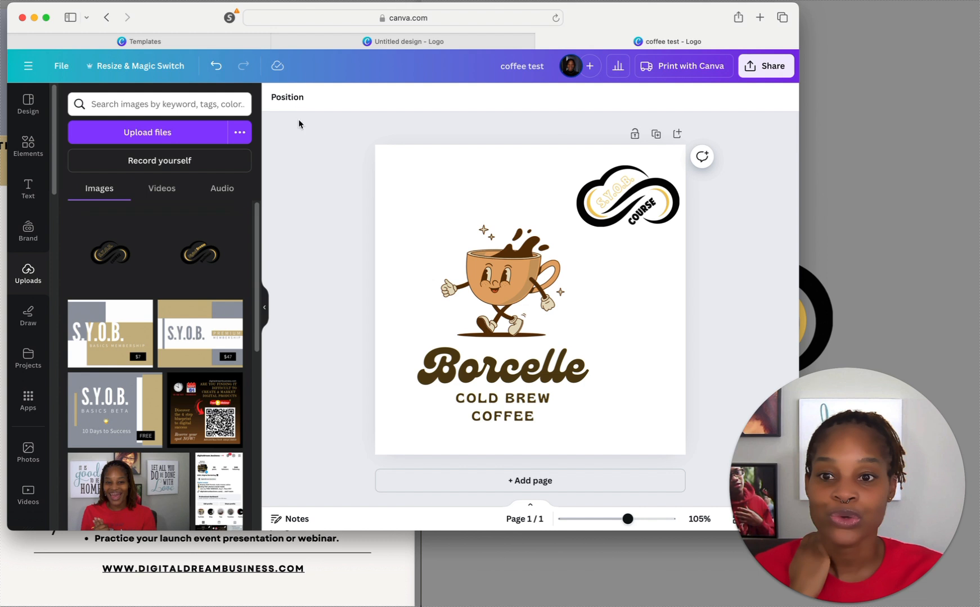
- Return to the Canva templates page and close the coffee club logo template preview
left_click(206, 40)
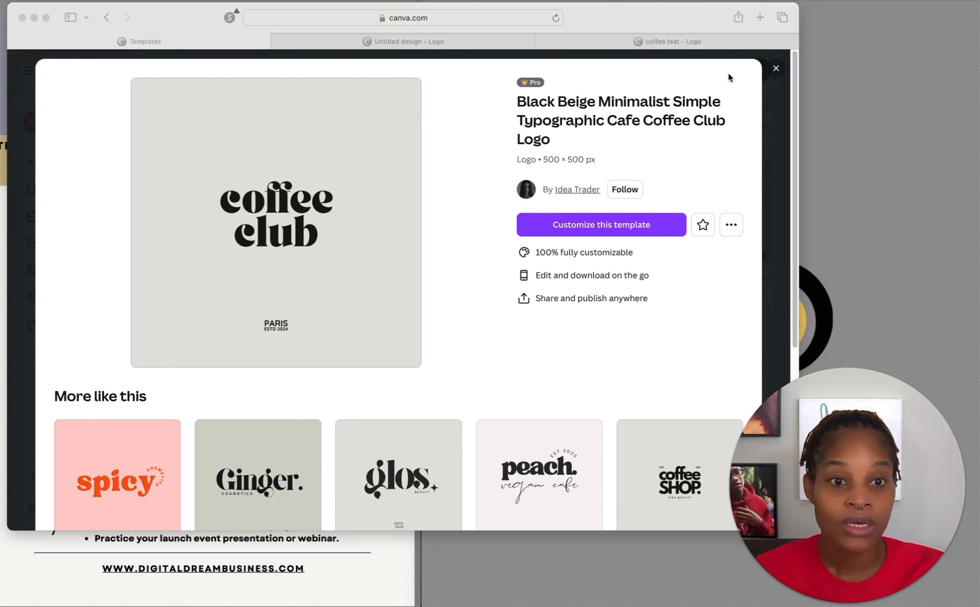
left_click(696, 83)
left_click_drag(170, 20, 156, 117)
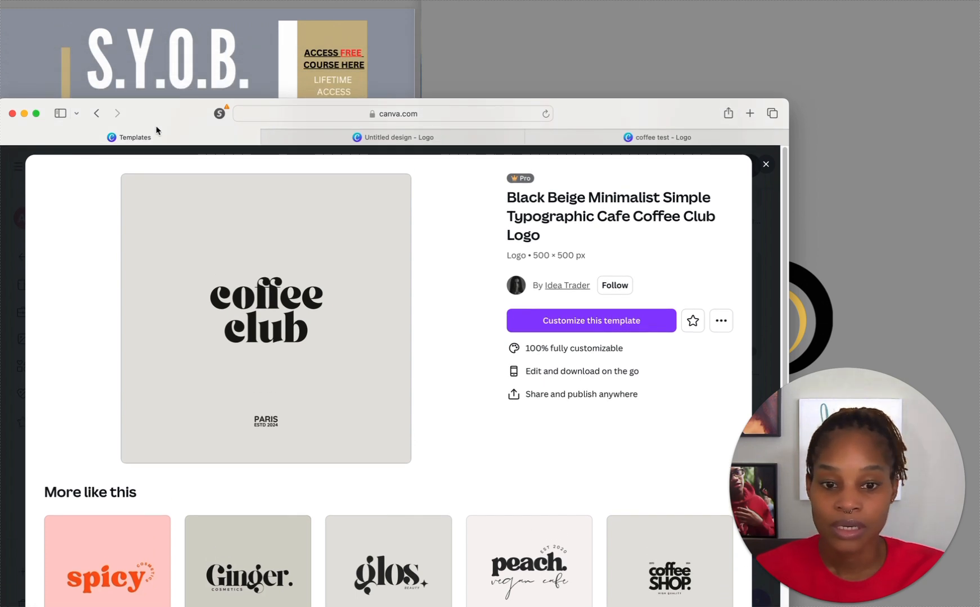
left_click(765, 165)
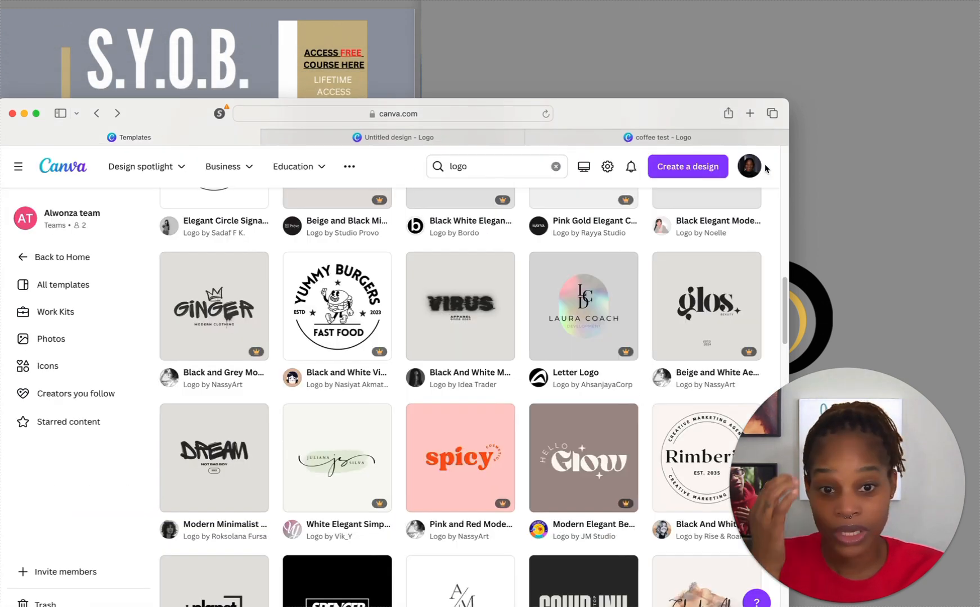
left_click_drag(169, 122, 185, 40)
- Search the Canva templates for "thumbnail"
mouse_move(197, 73)
mouse_move(234, 85)
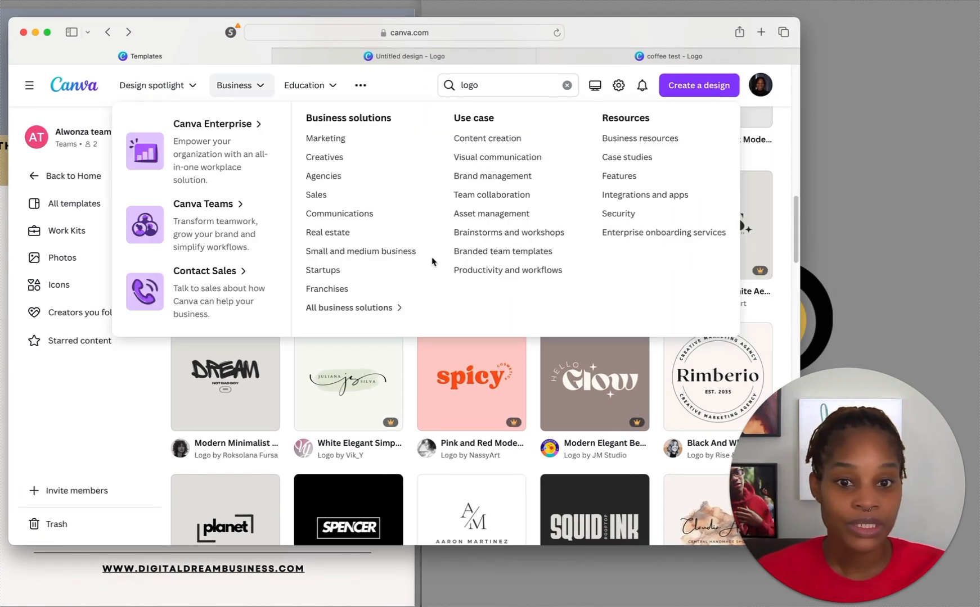
mouse_move(152, 88)
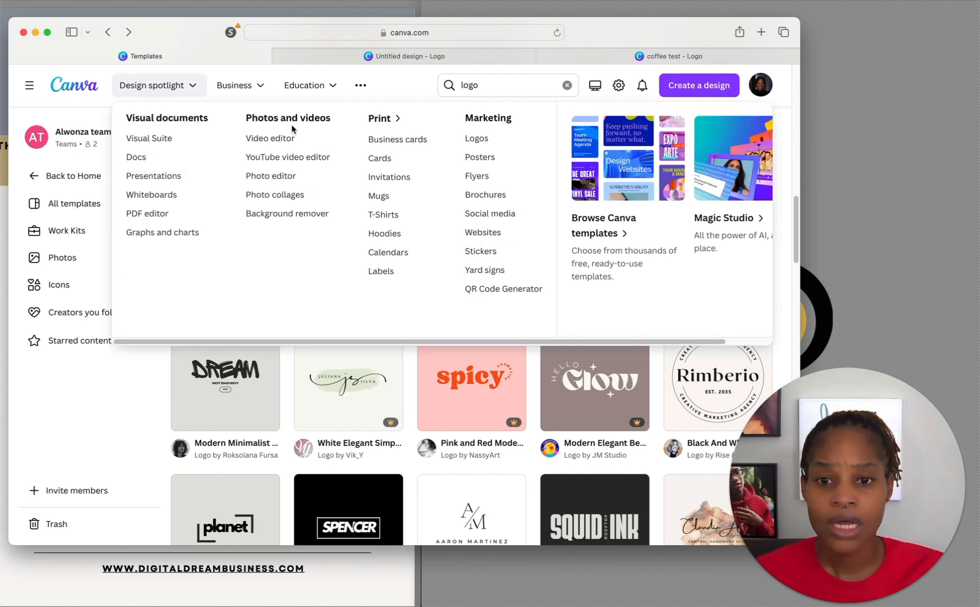
left_click(463, 85)
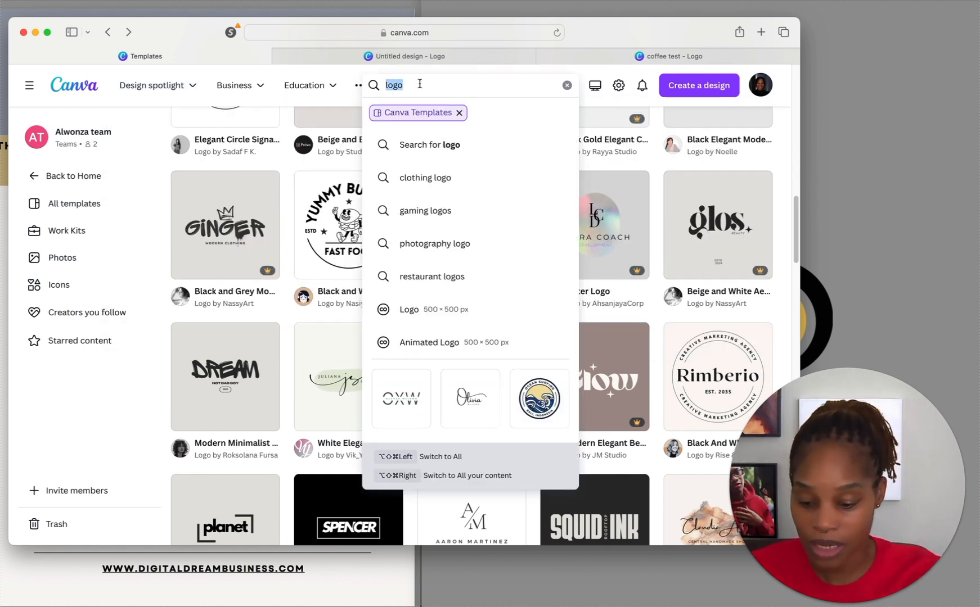
type("thumbnail")
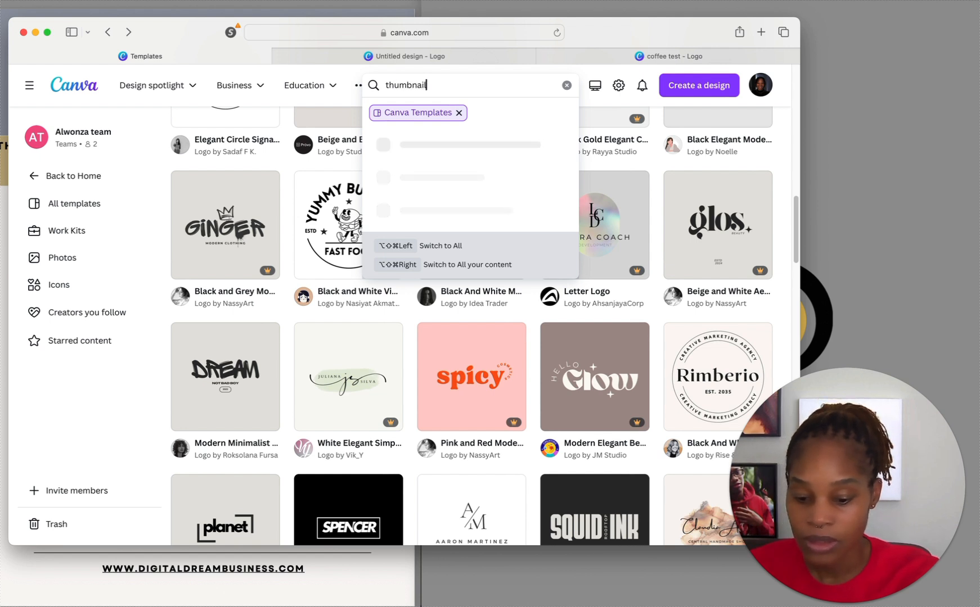
key("Return")
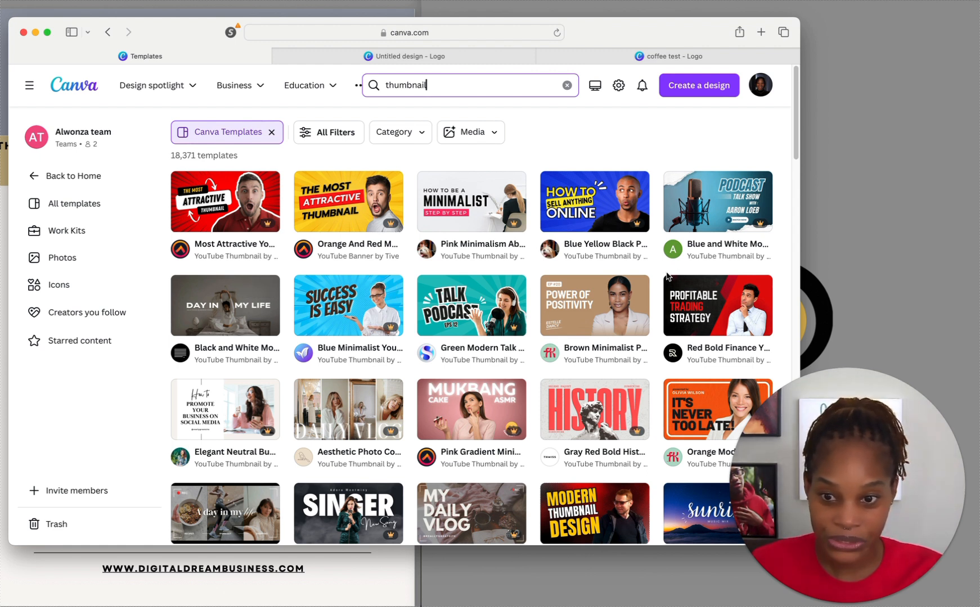
- Preview the Blue Minimalist YouTube Thumbnail and Green Modern Talk Podcast YouTube Thumbnail templates, and return to the results
left_click(331, 307)
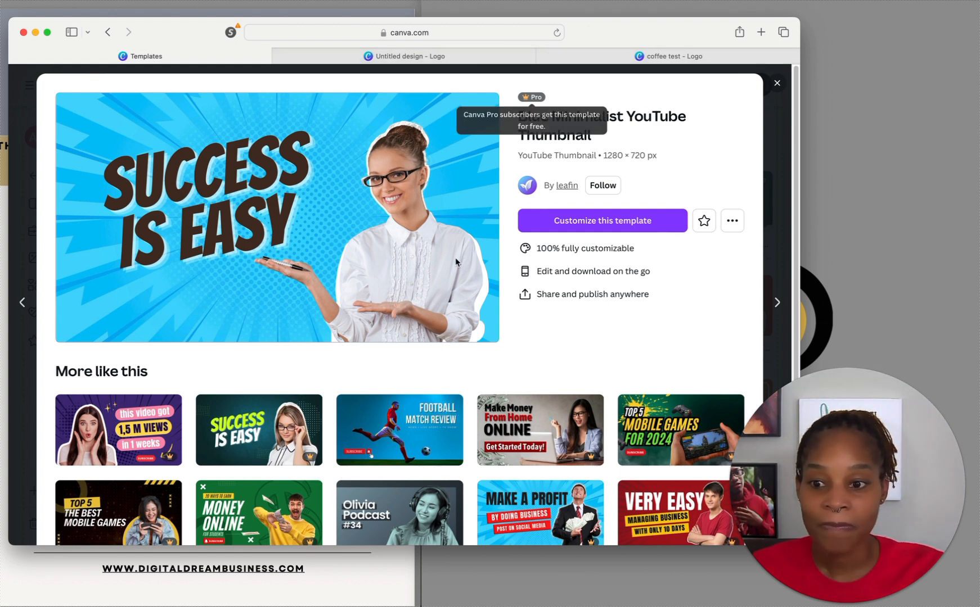
left_click(23, 304)
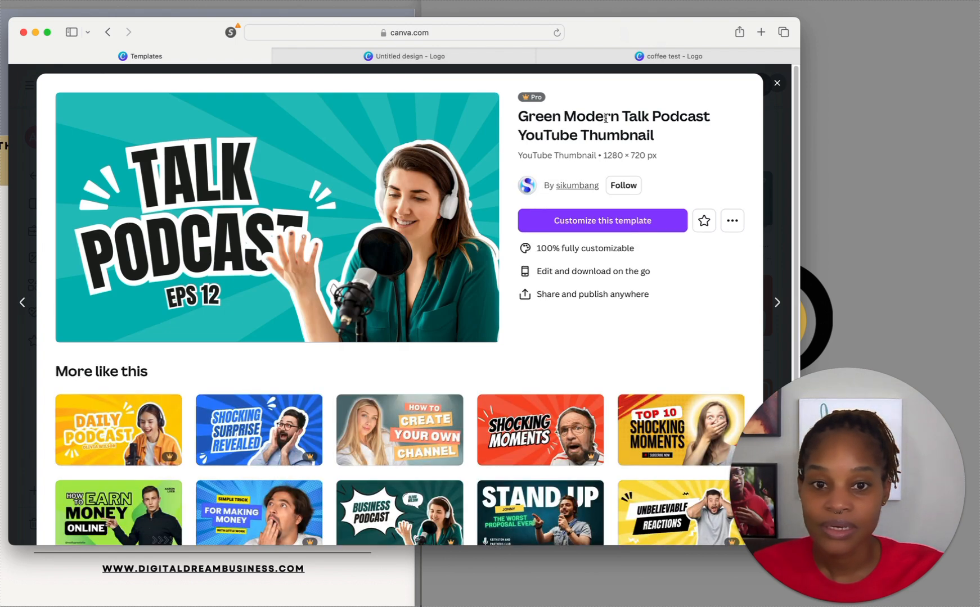
left_click_drag(610, 28, 600, 124)
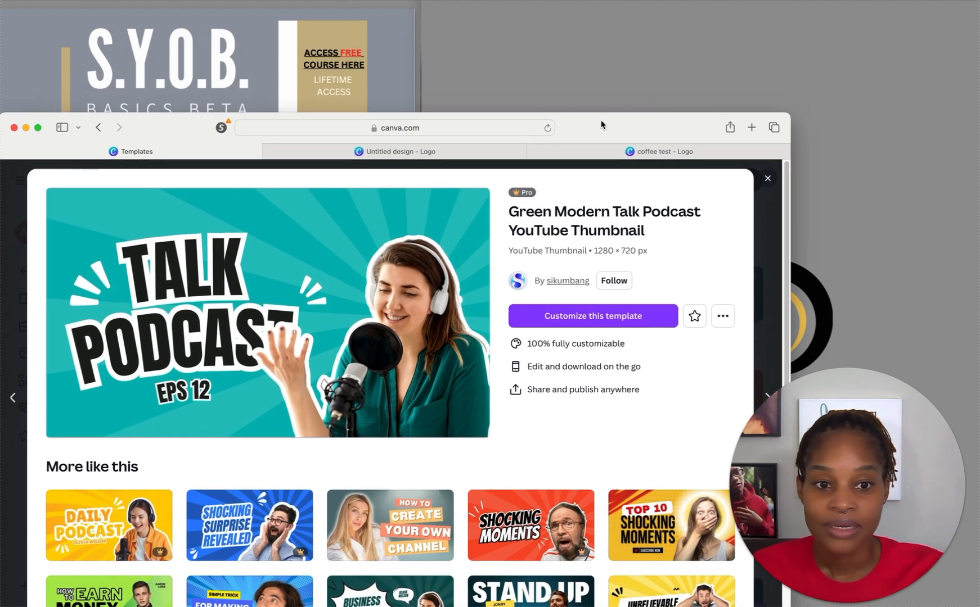
left_click(768, 180)
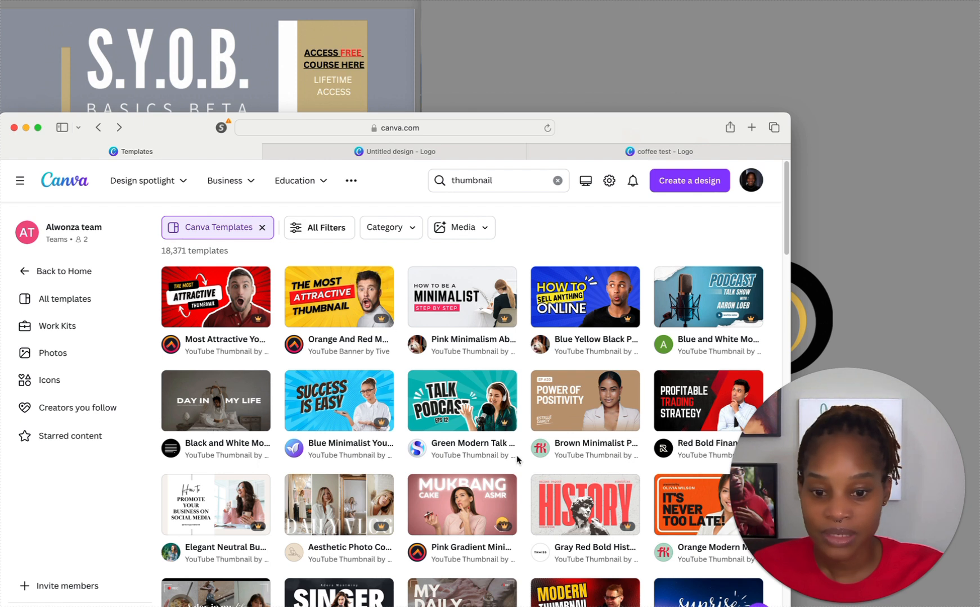
- Narrow the template search to "thumbnail coffee"
left_click(506, 181)
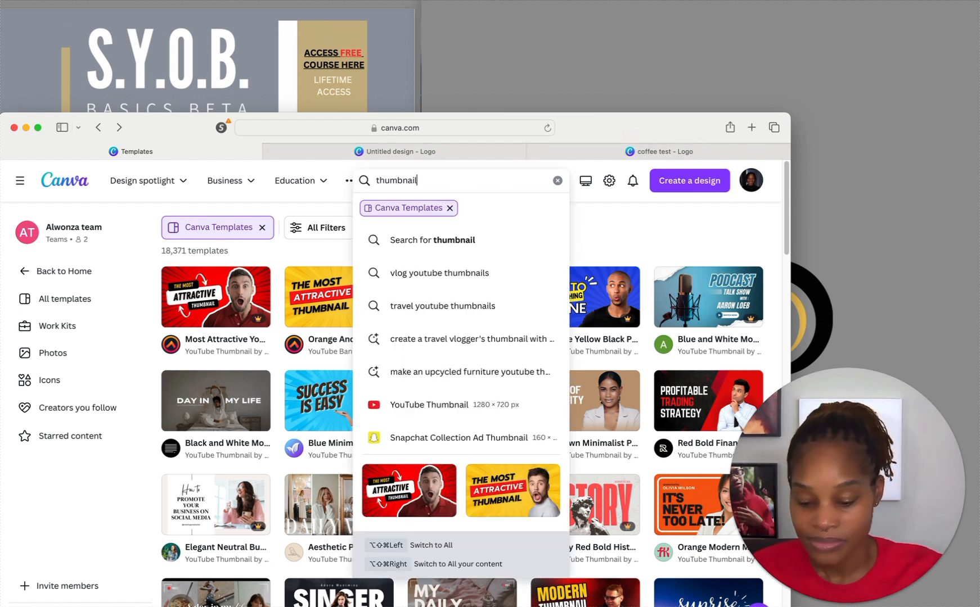
type("coffee")
key("Return")
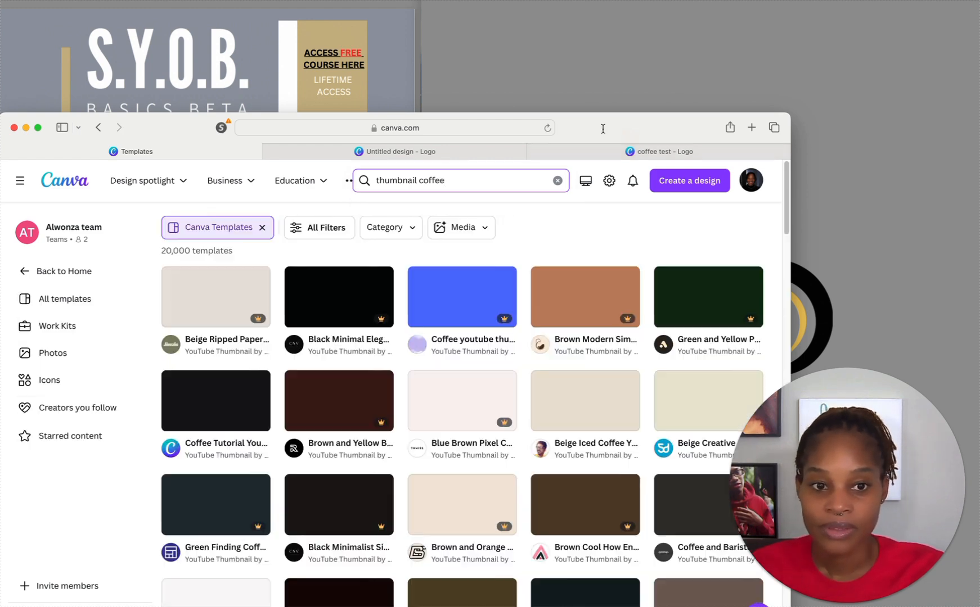
left_click_drag(602, 128, 624, 23)
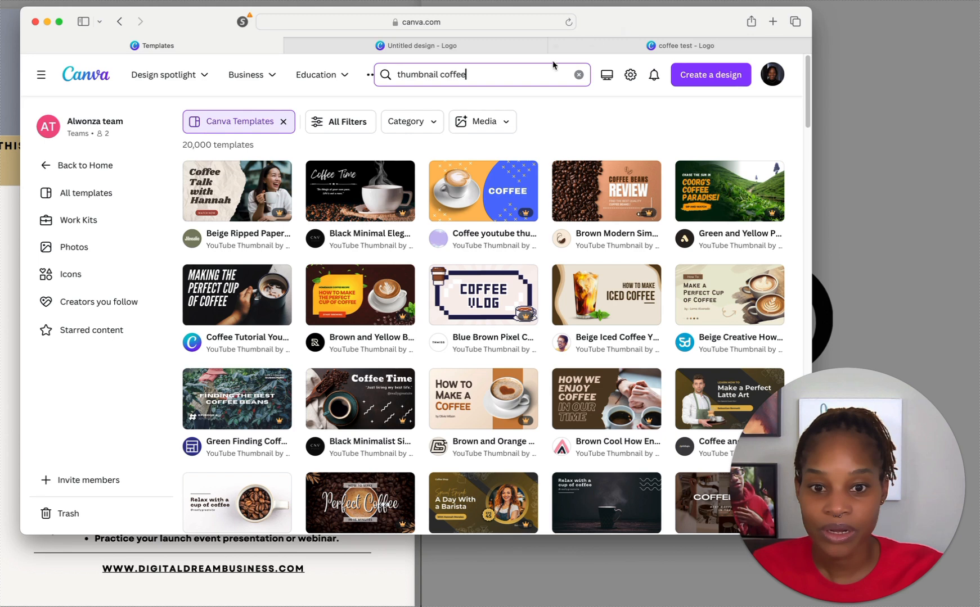
- Open the orange and blue "Coffee youtube thumbnail" template for editing in the browser, declining the desktop app
left_click(452, 201)
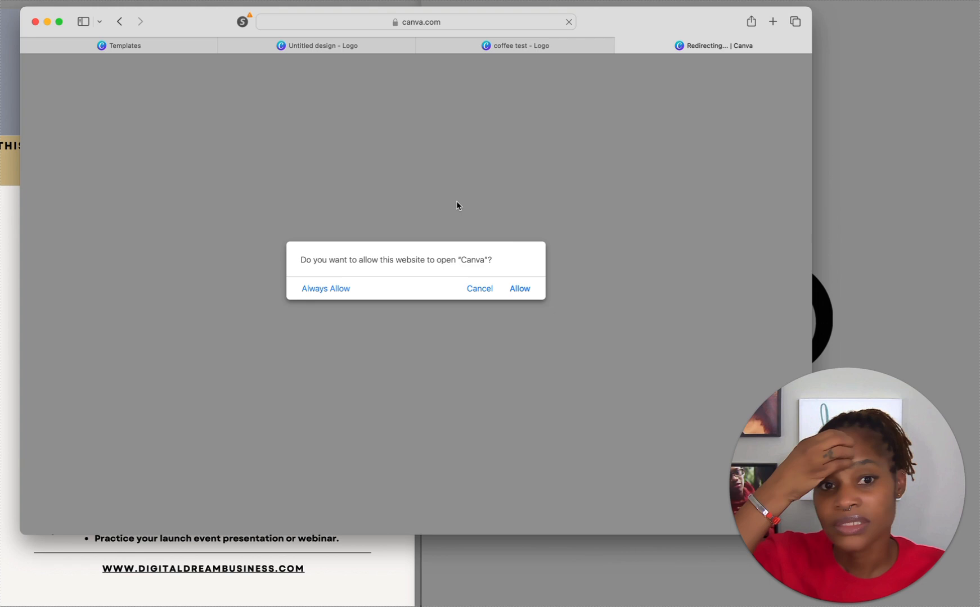
left_click(482, 289)
left_click(426, 349)
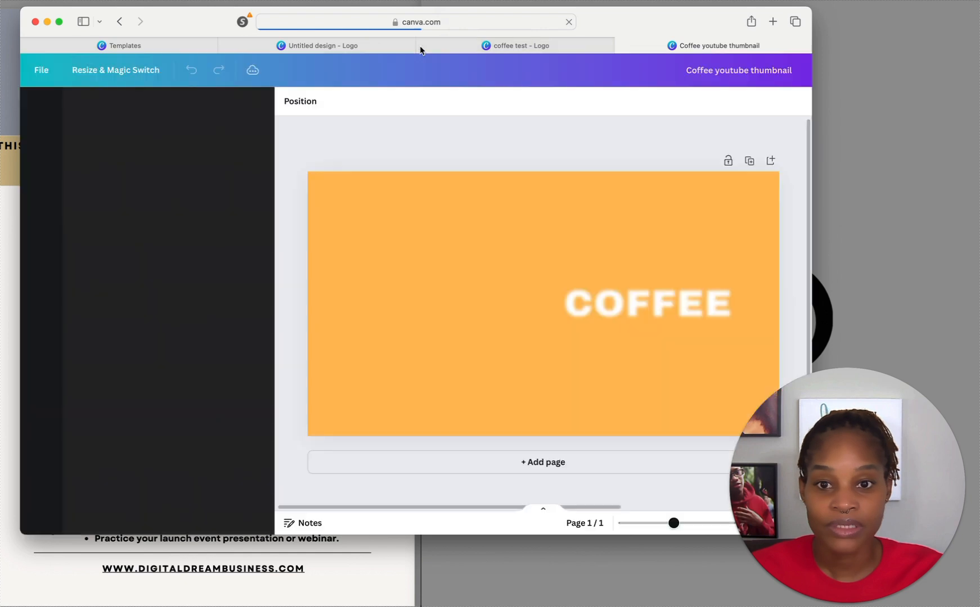
- Close the coffee test logo and untitled logo designs, keeping the templates page and the coffee thumbnail open
left_click(423, 46)
left_click(236, 45)
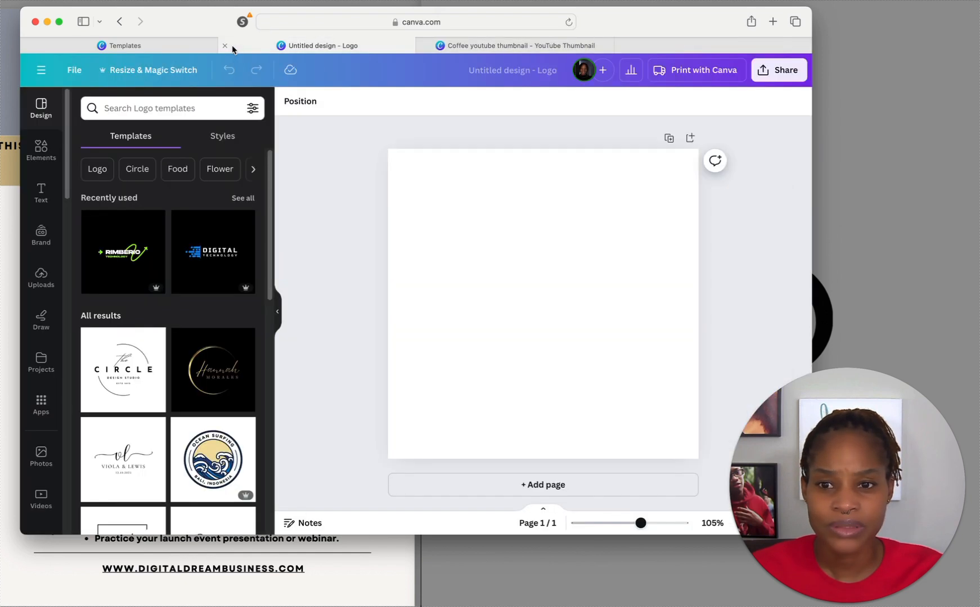
left_click(224, 46)
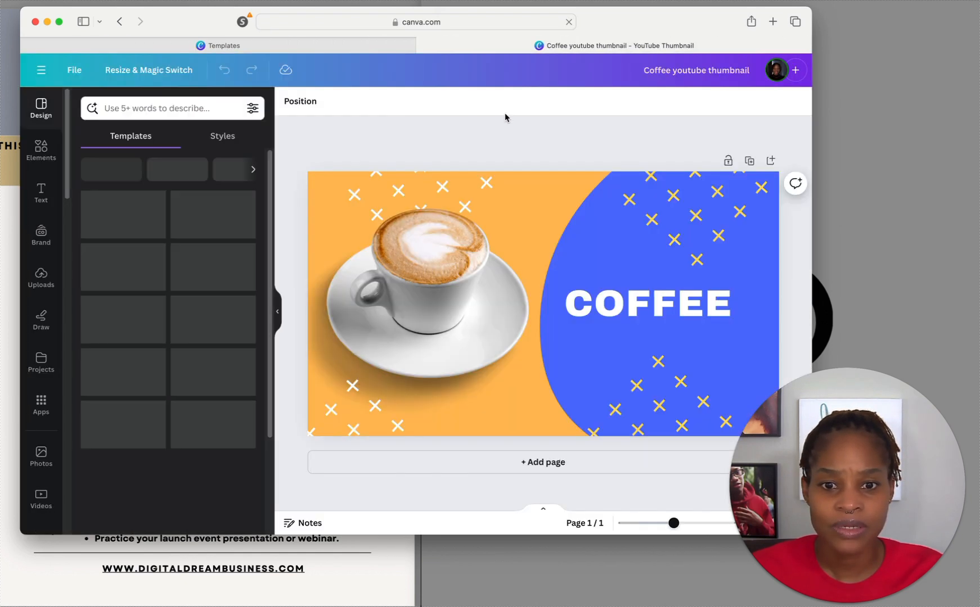
- Replace the thumbnail's content with the "coffee test" logo design from the saved projects
left_click(39, 367)
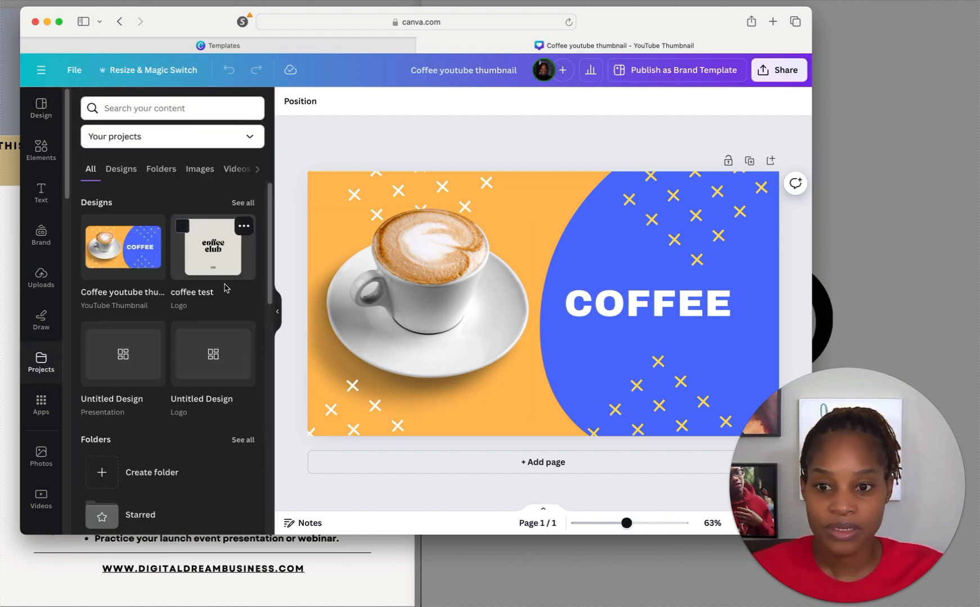
left_click(215, 251)
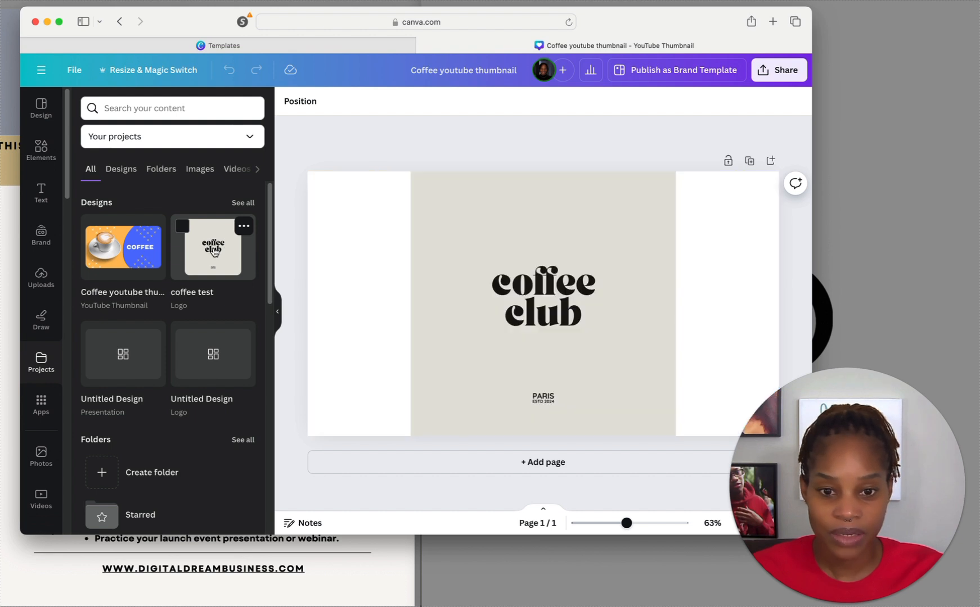
key("super+z")
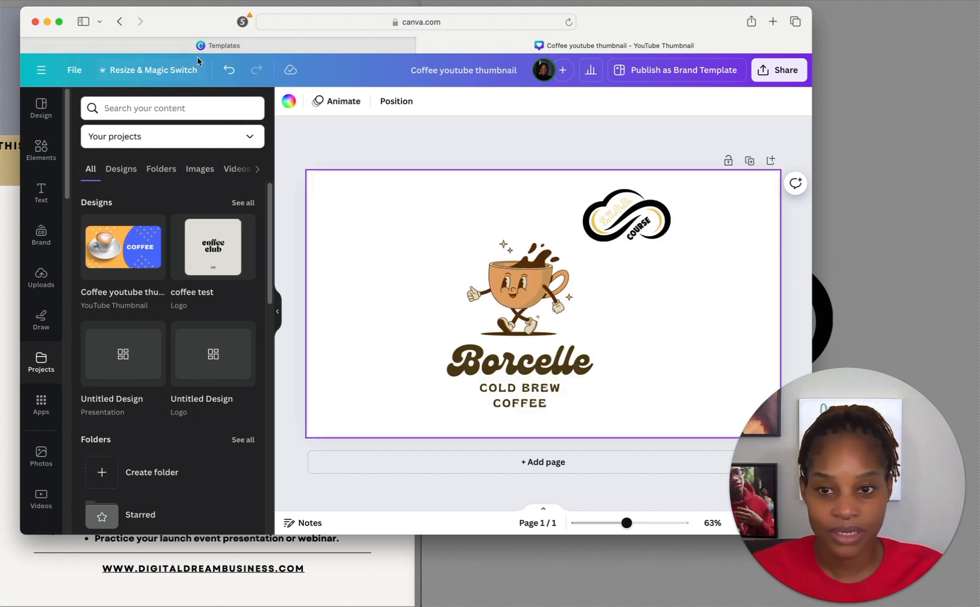
- Undo the thumbnail replacement, and insert the "coffee test" logo design on a new second page instead
left_click(227, 75)
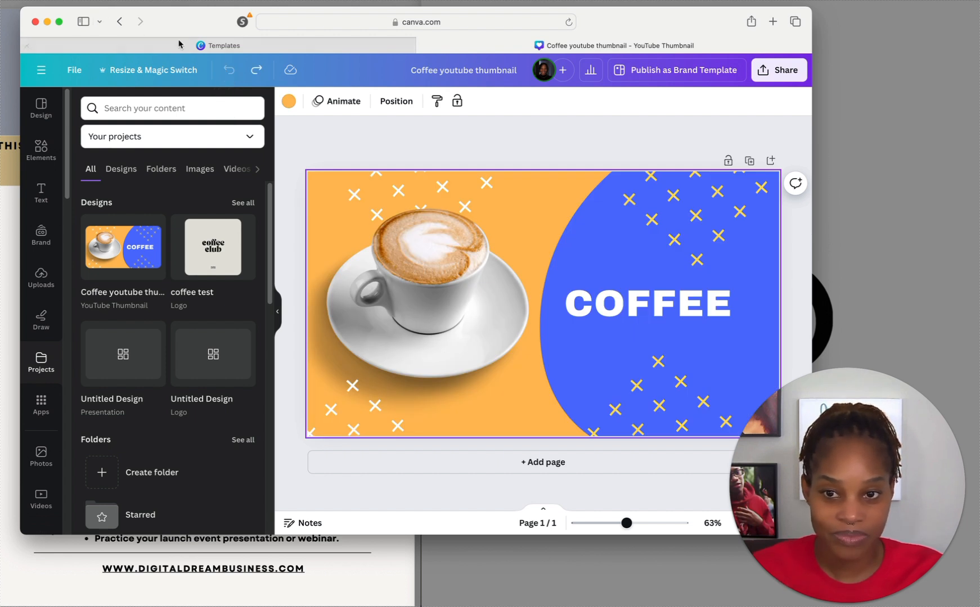
left_click(433, 462)
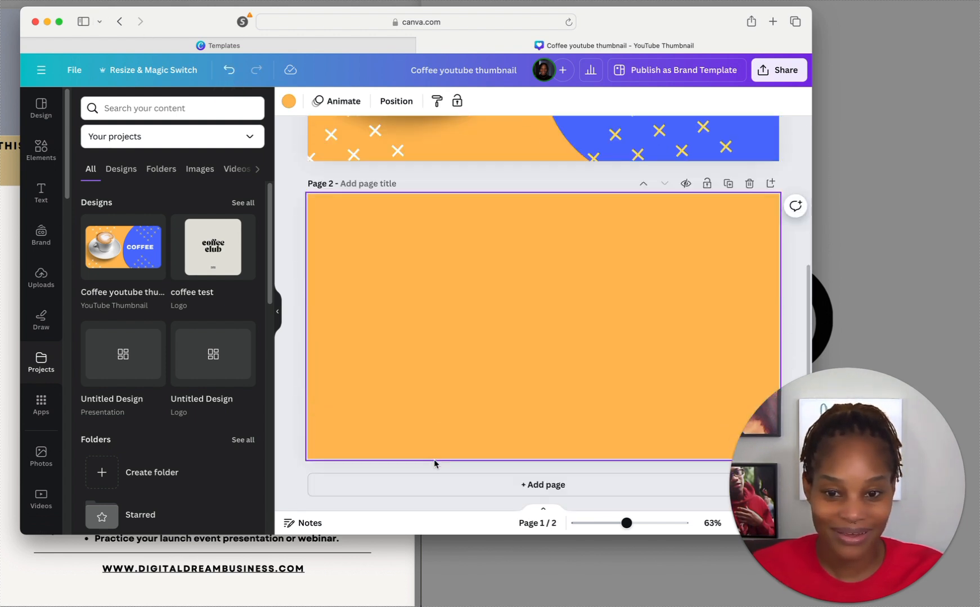
left_click(208, 254)
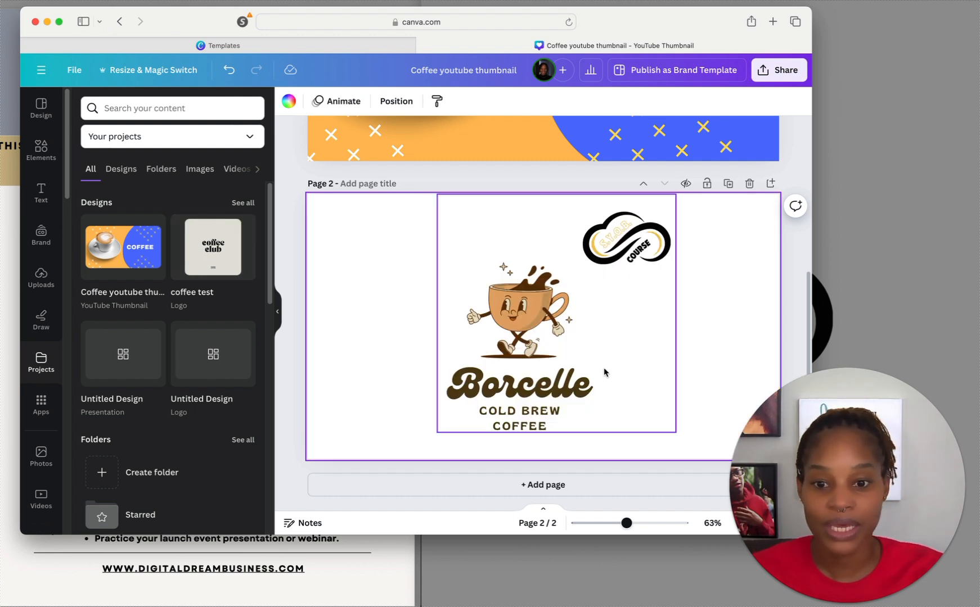
- Set the background of page 2 to the blue from the document colors
scroll(554, 338, "up", 5)
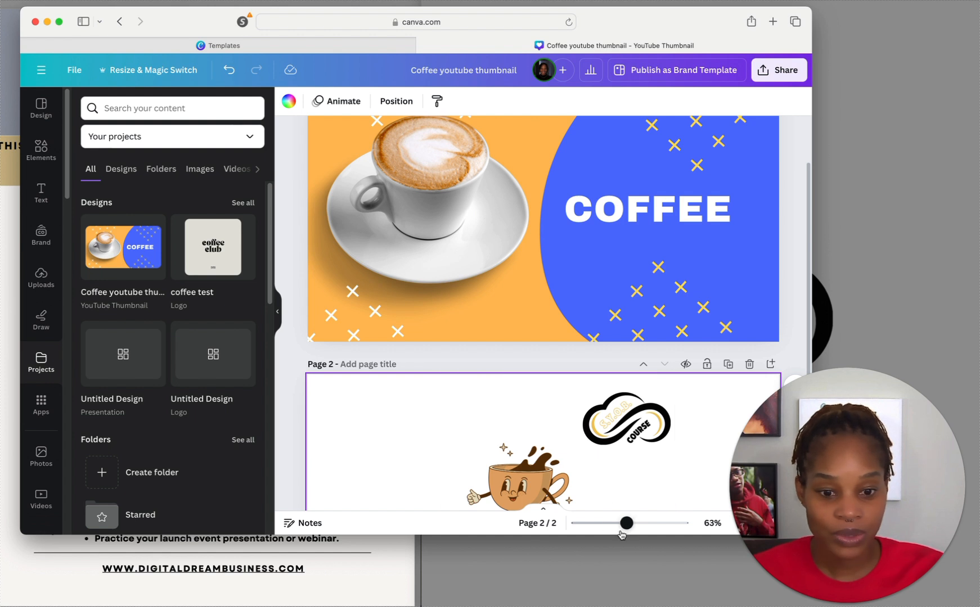
left_click_drag(625, 527, 617, 527)
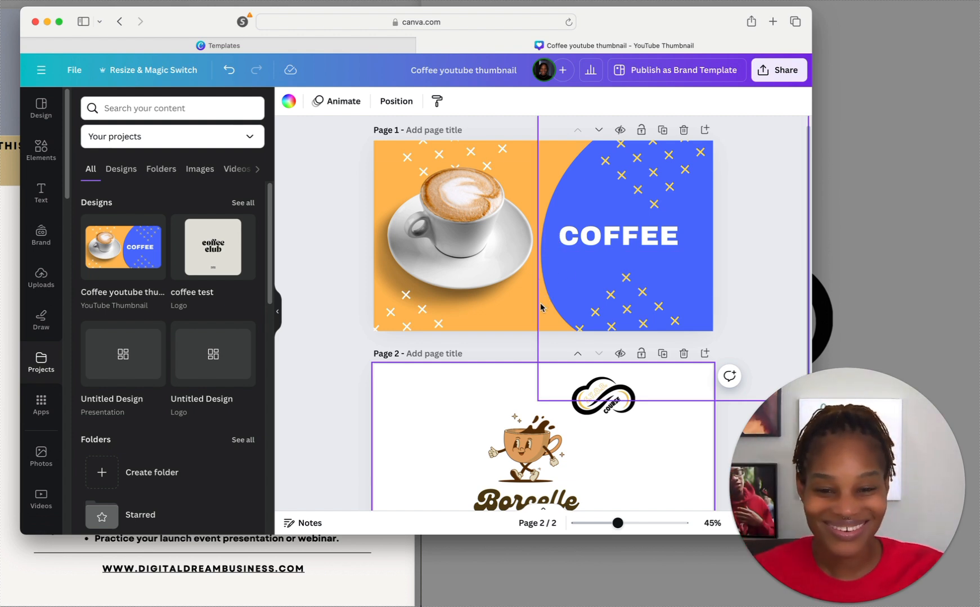
scroll(549, 314, "down", 2)
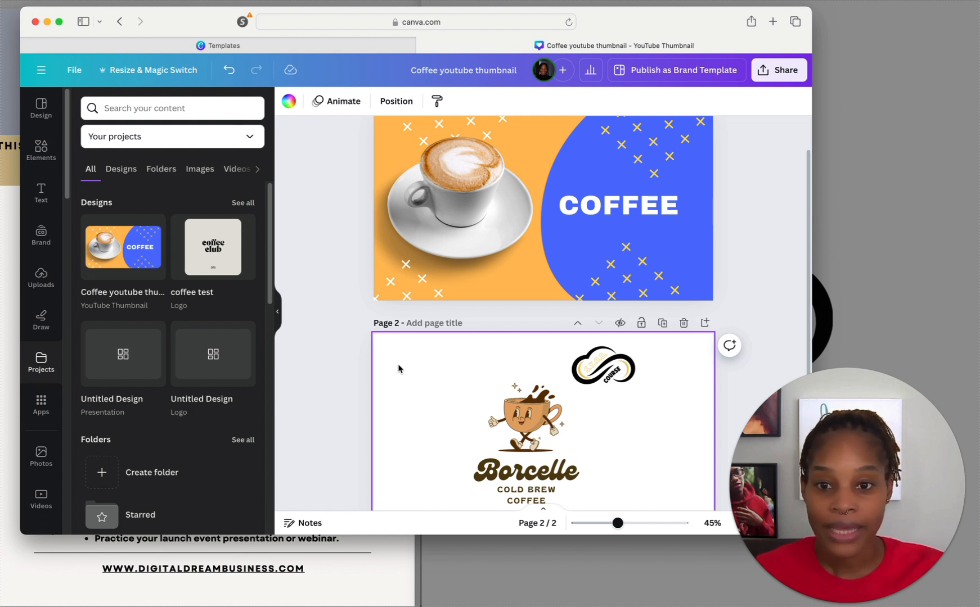
left_click(289, 101)
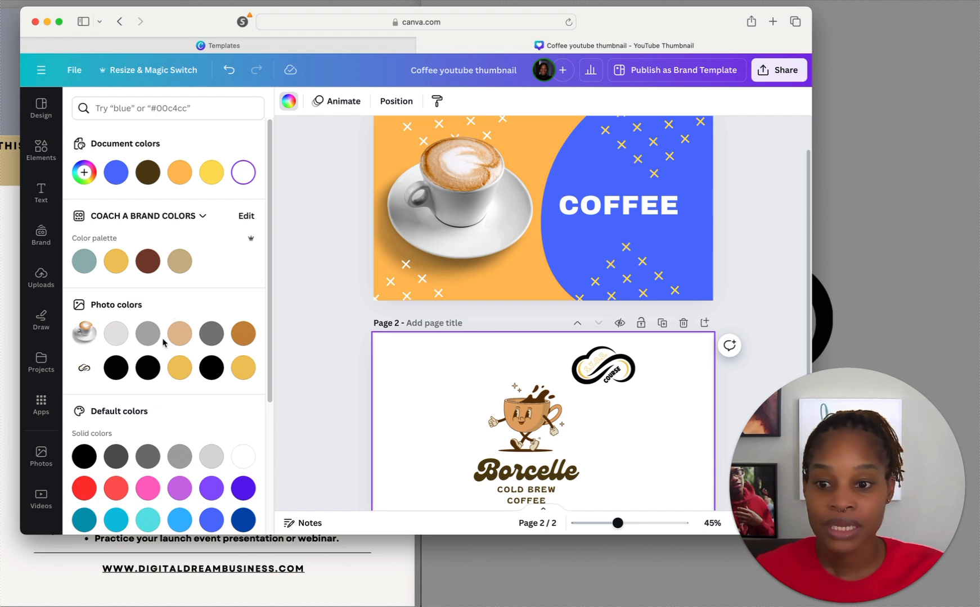
left_click(117, 172)
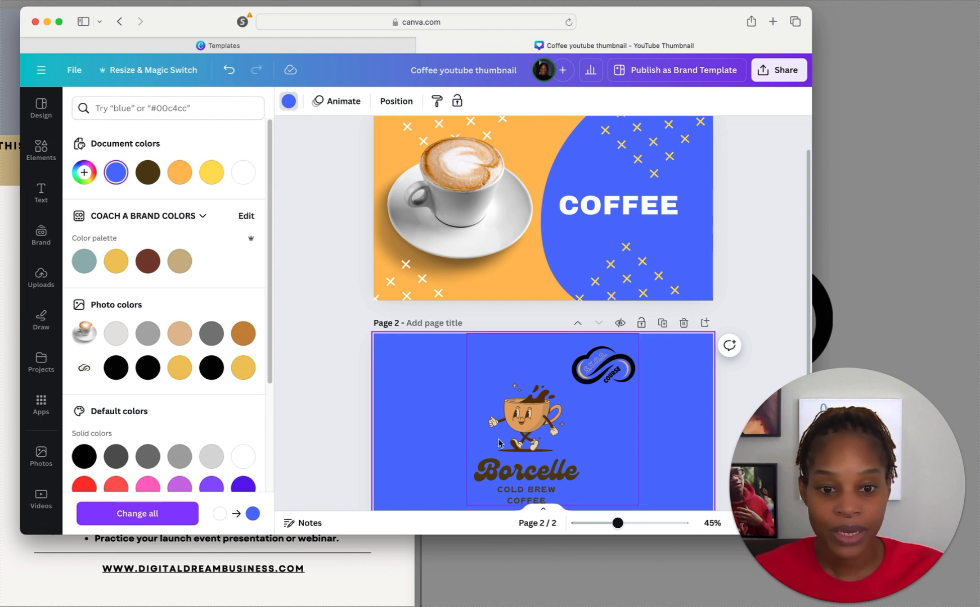
- Ungroup the logo elements on page 2 so each one can be edited separately
scroll(530, 460, "down", 1)
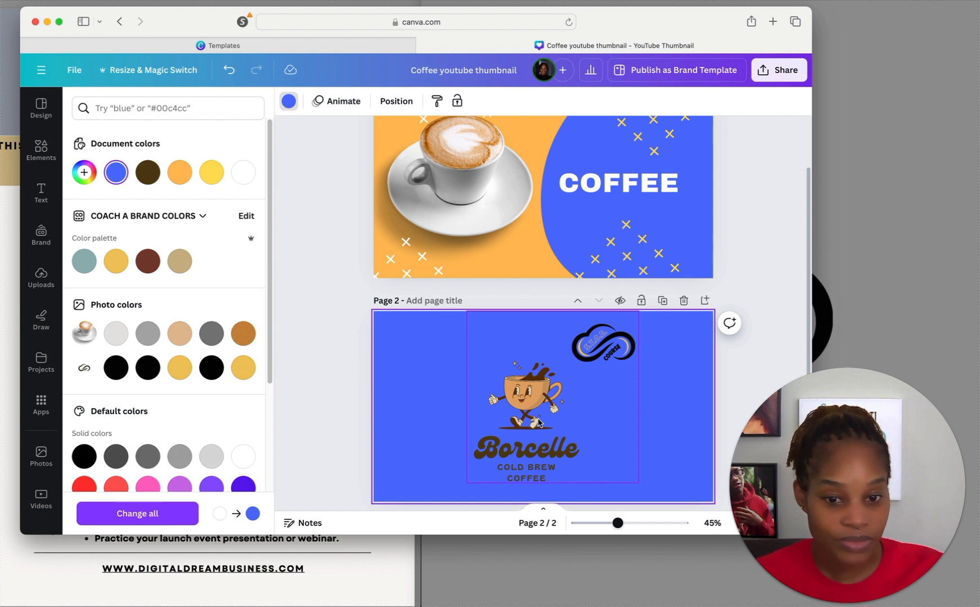
left_click(530, 398)
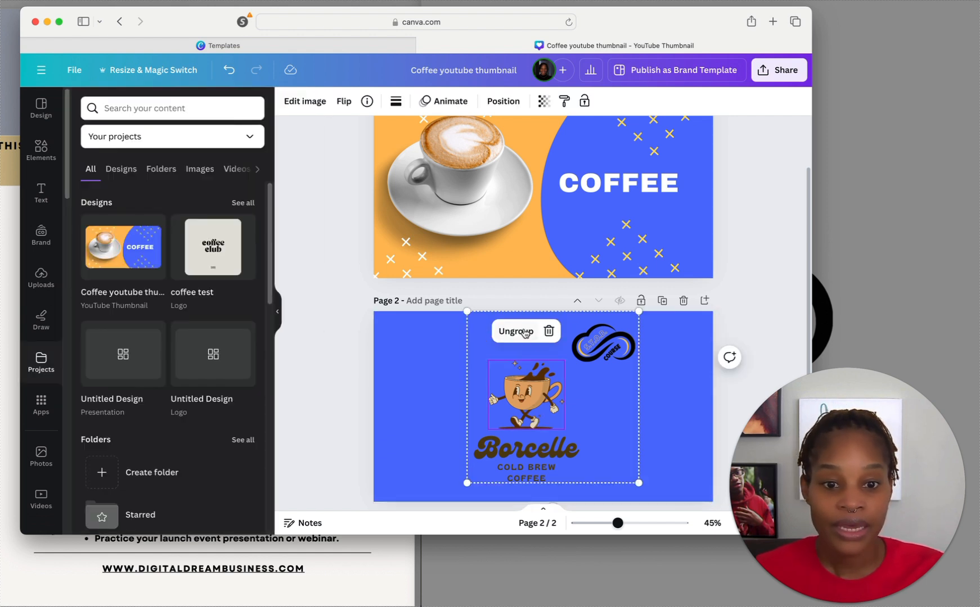
left_click(533, 341)
left_click(346, 396)
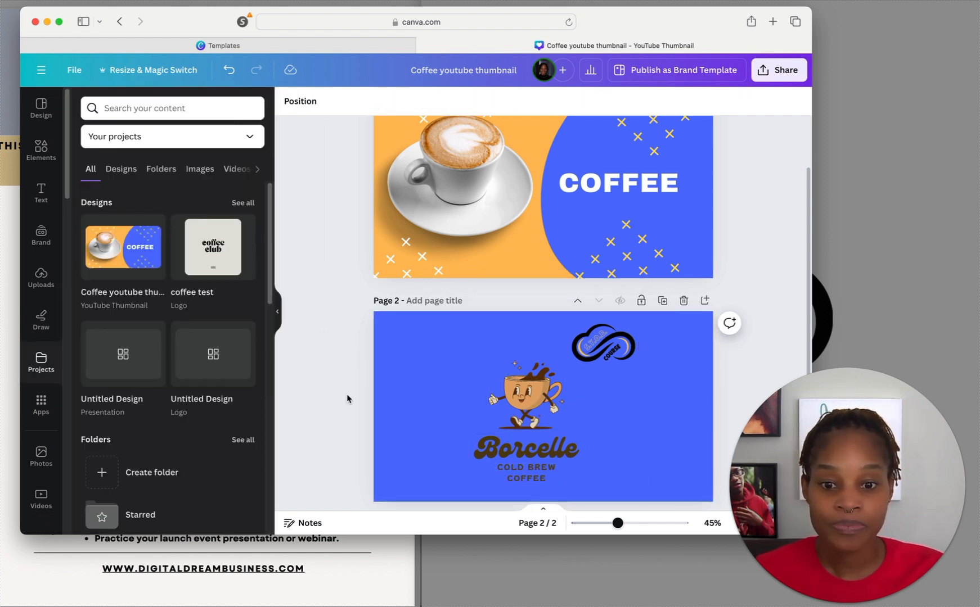
- Recolor the "Borcelle" text to the document orange and the "COLD BREW COFFEE" text to white
left_click(534, 415)
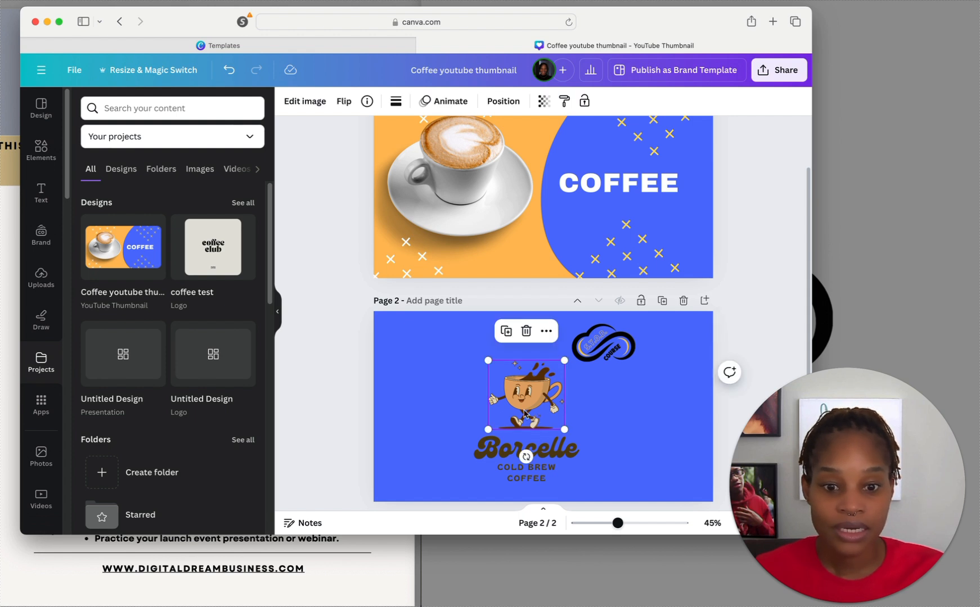
left_click(525, 450)
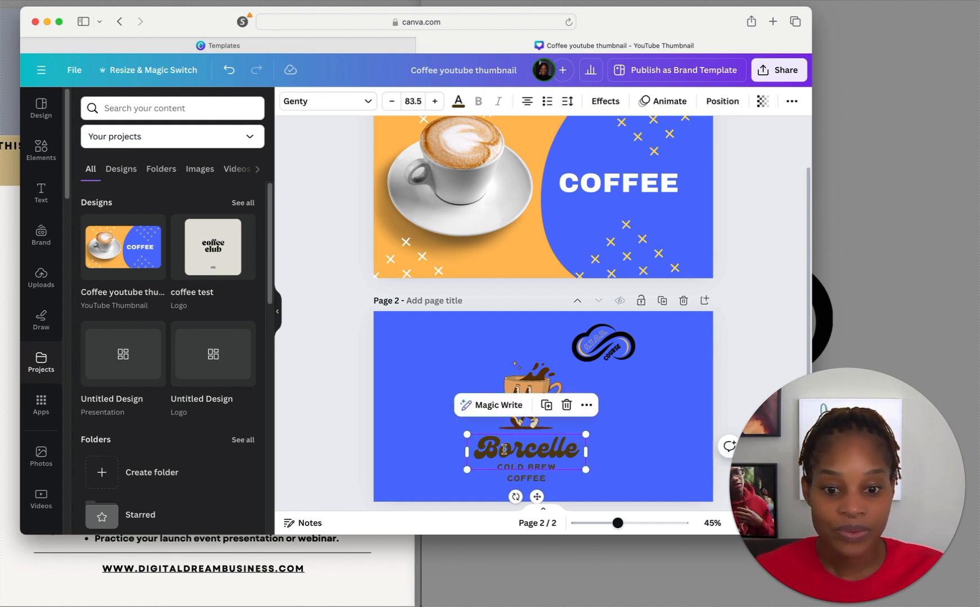
left_click(464, 105)
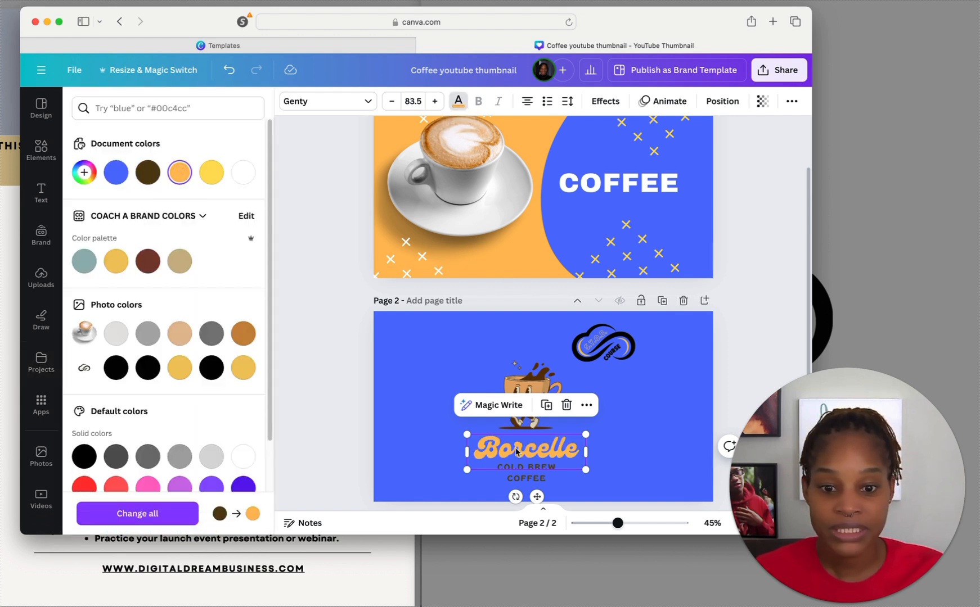
left_click(541, 479)
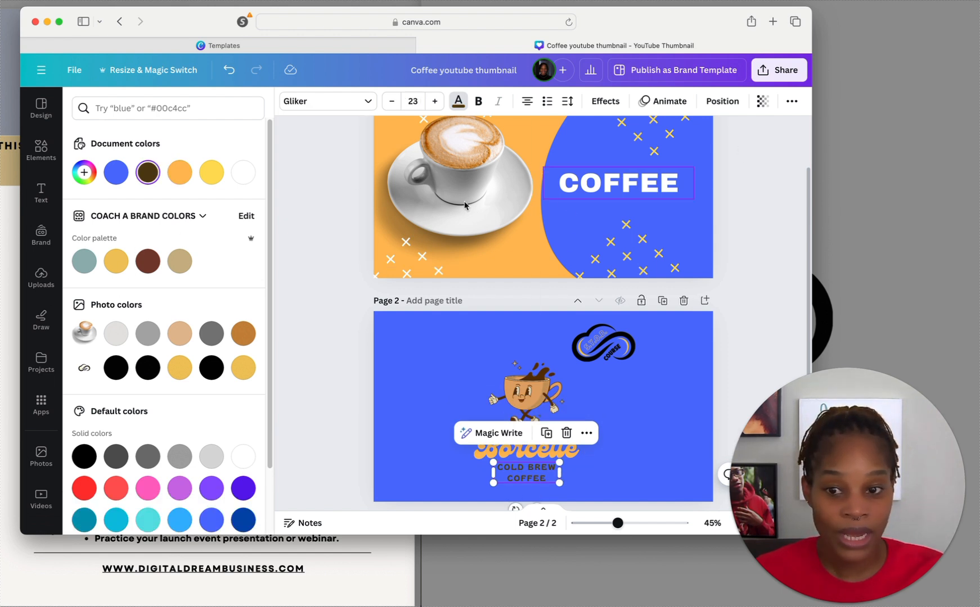
left_click(243, 172)
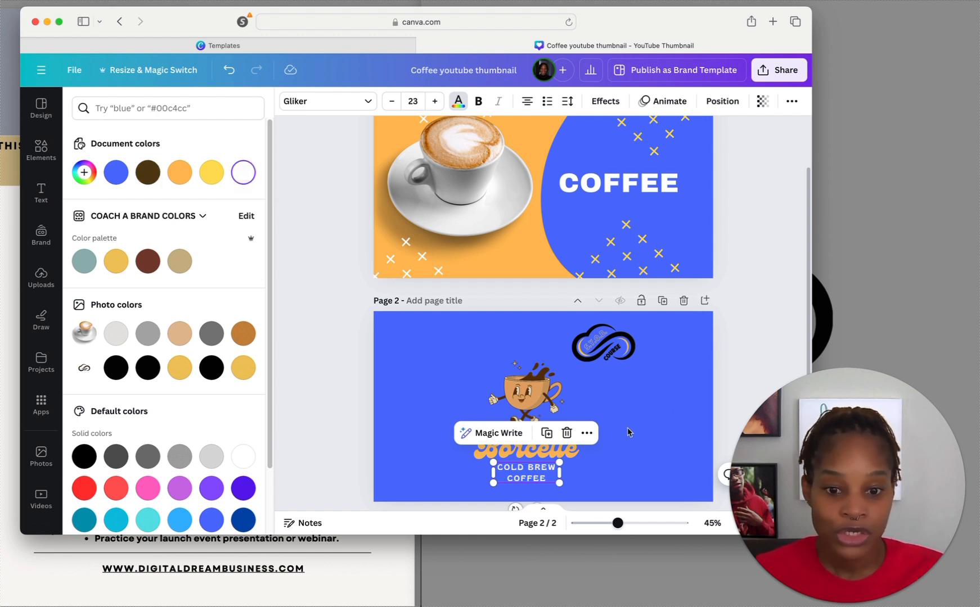
left_click(658, 447)
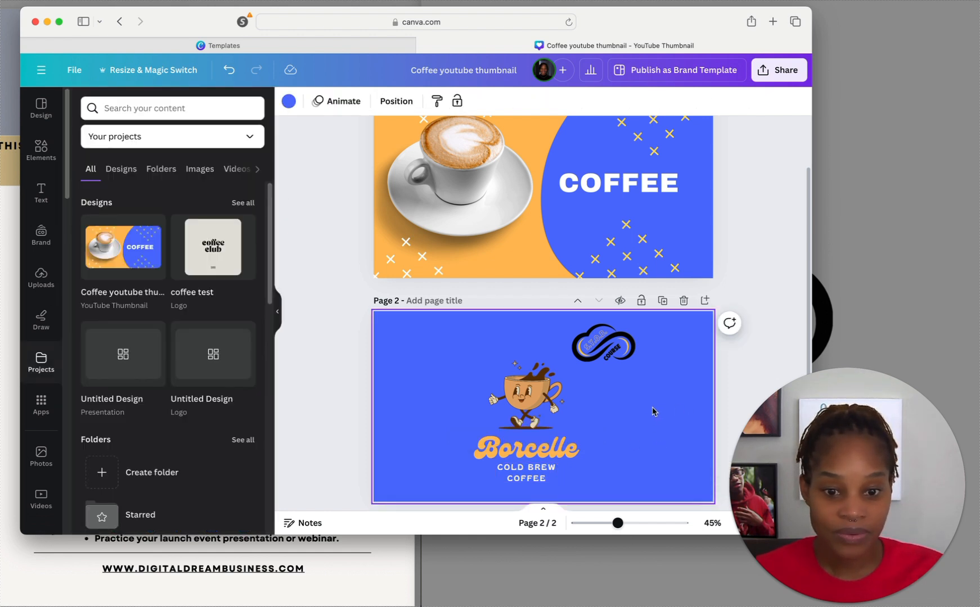
- Shrink the uploaded "COURSE" infinity logo and place it at the lower start of the "Borcelle" text
left_click(578, 330)
left_click_drag(560, 311, 596, 362)
left_click_drag(632, 409, 490, 486)
left_click(686, 405)
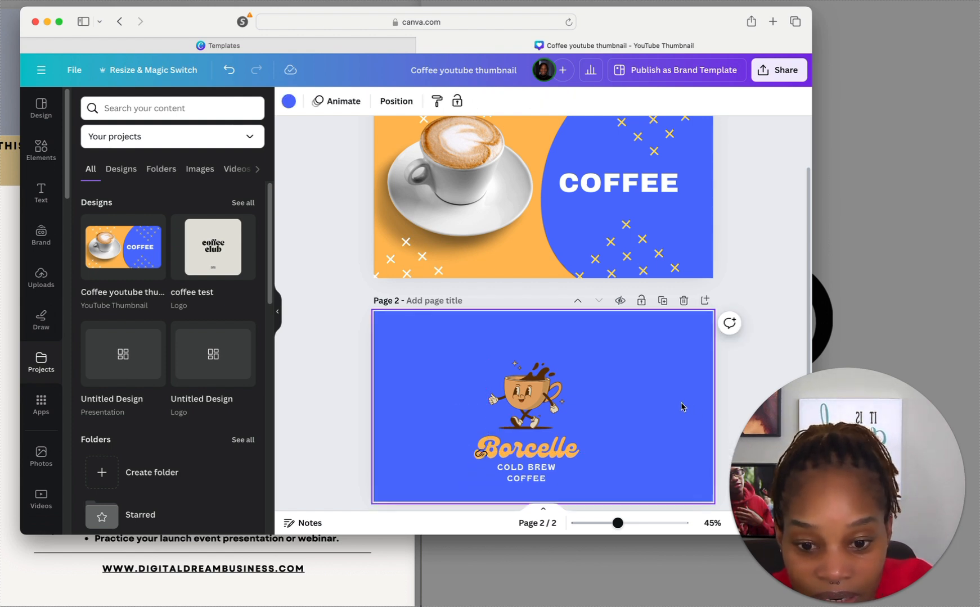
left_click(482, 458)
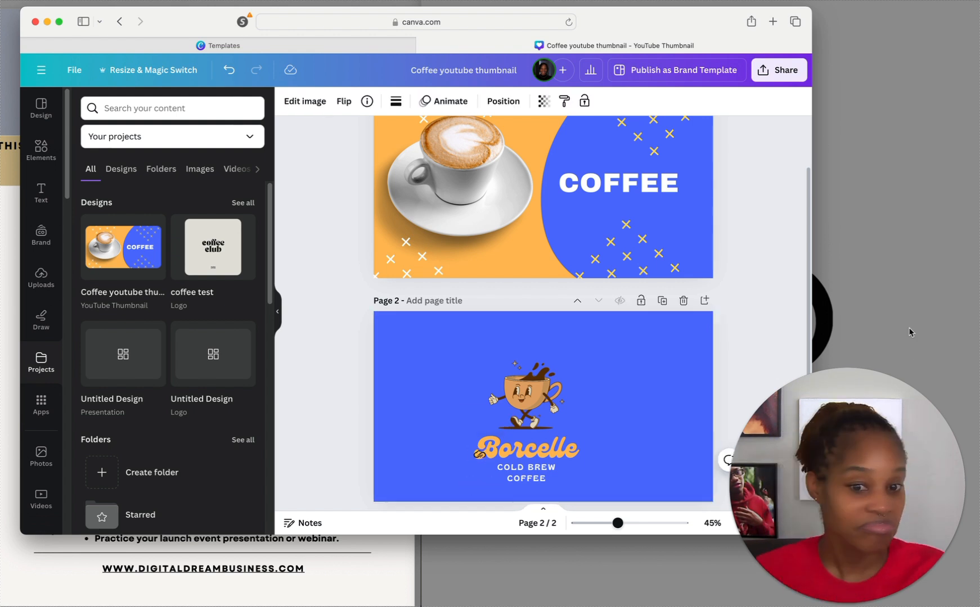
- Select all the logo elements on page 2 together and move them to the middle of the page
left_click(675, 345)
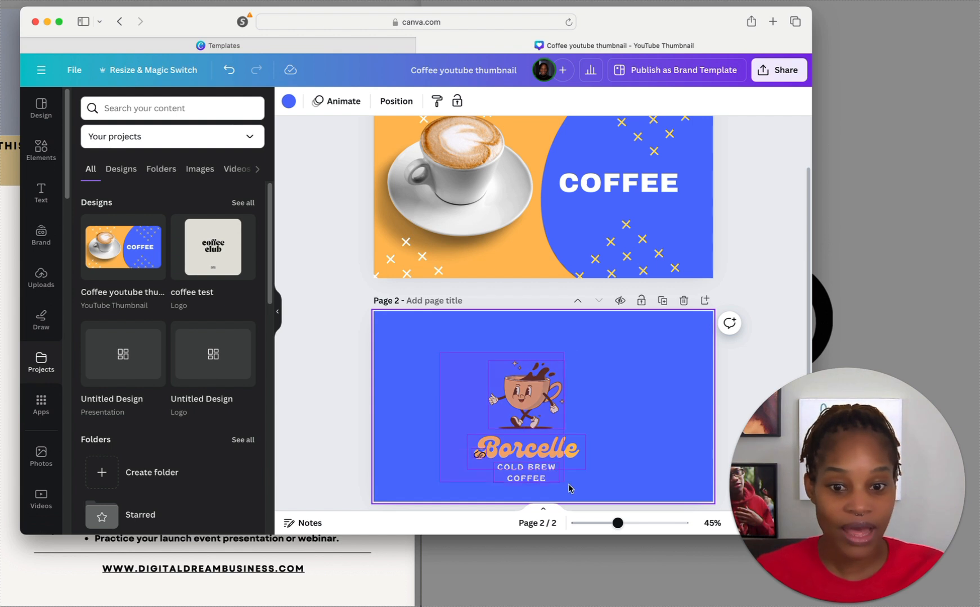
left_click(552, 435)
left_click_drag(552, 436, 566, 424)
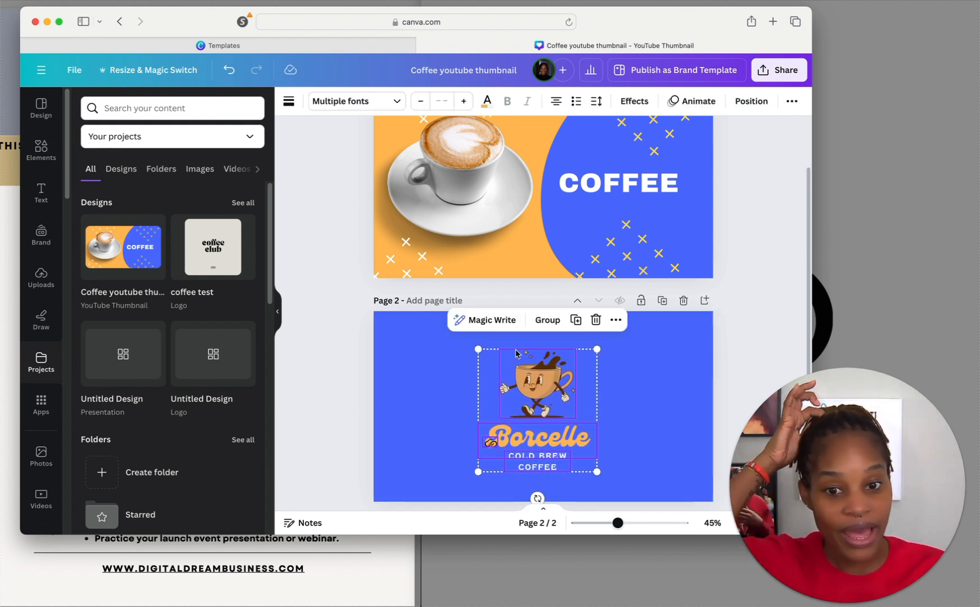
- Title page 2 "youtube tn"
left_click(421, 300)
type("youtube t")
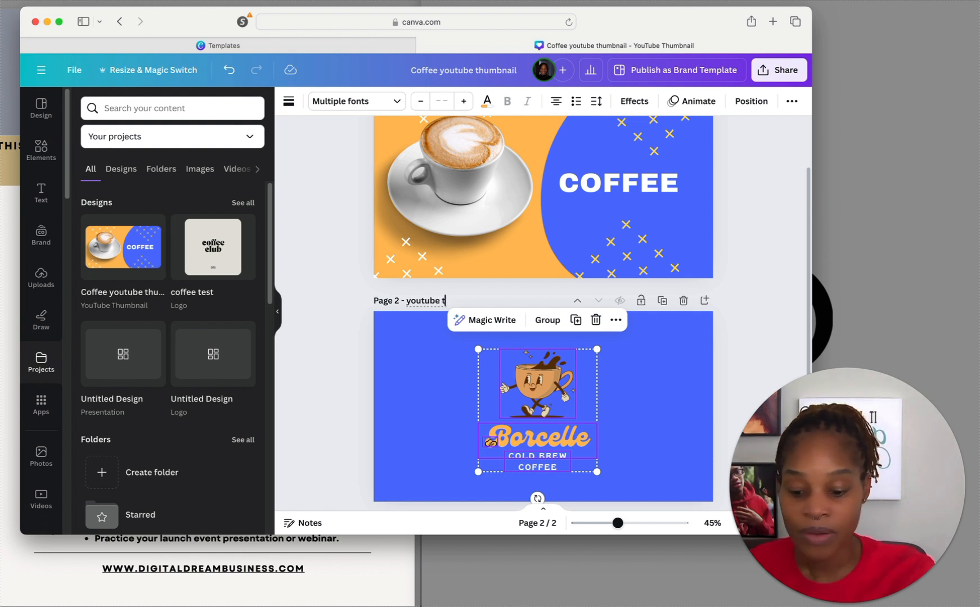
scroll(493, 329, "up", 3)
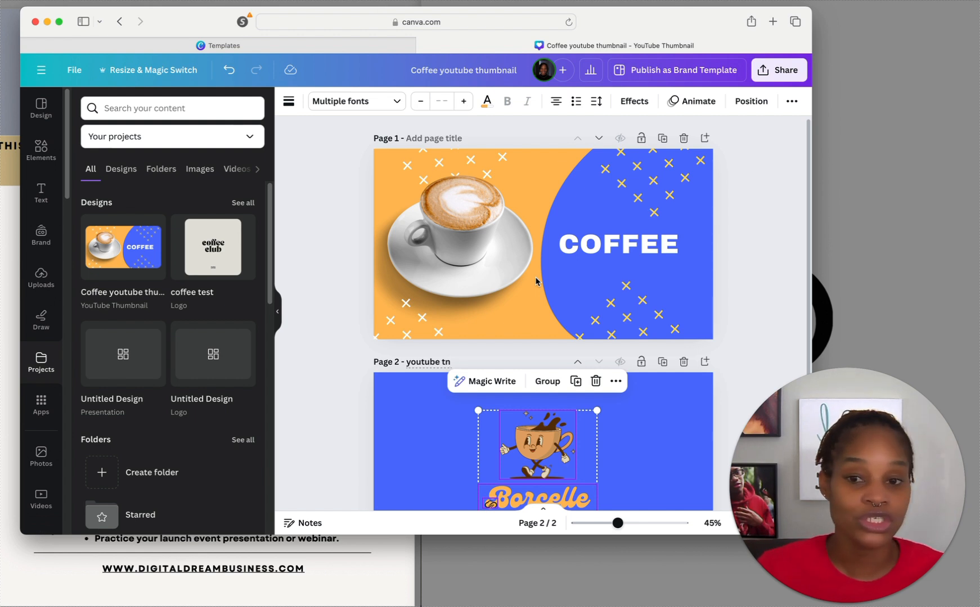
- Close the "Coffee youtube thumbnail" template preview on the templates page to show the coffee thumbnail results
left_click(290, 48)
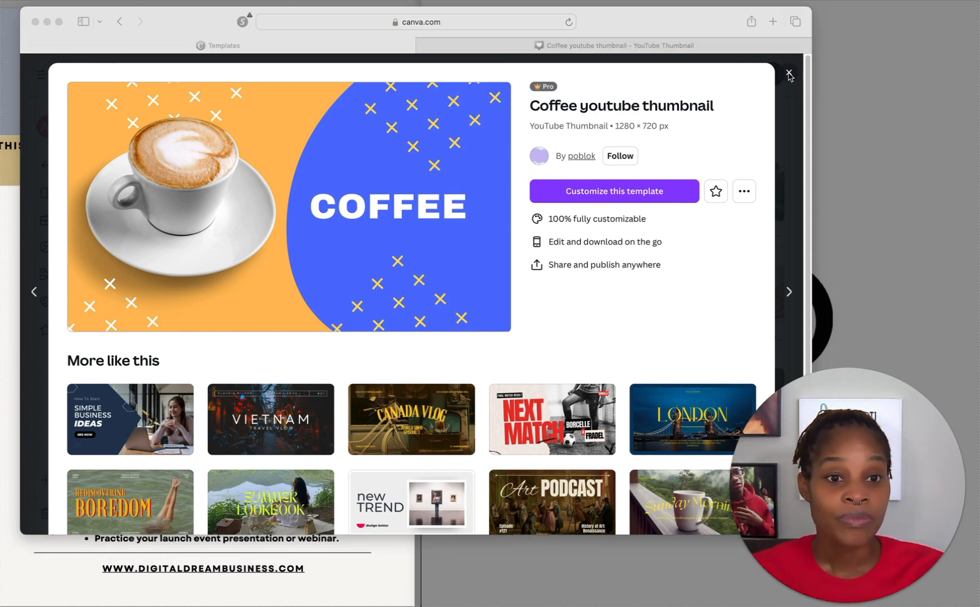
left_click(789, 75)
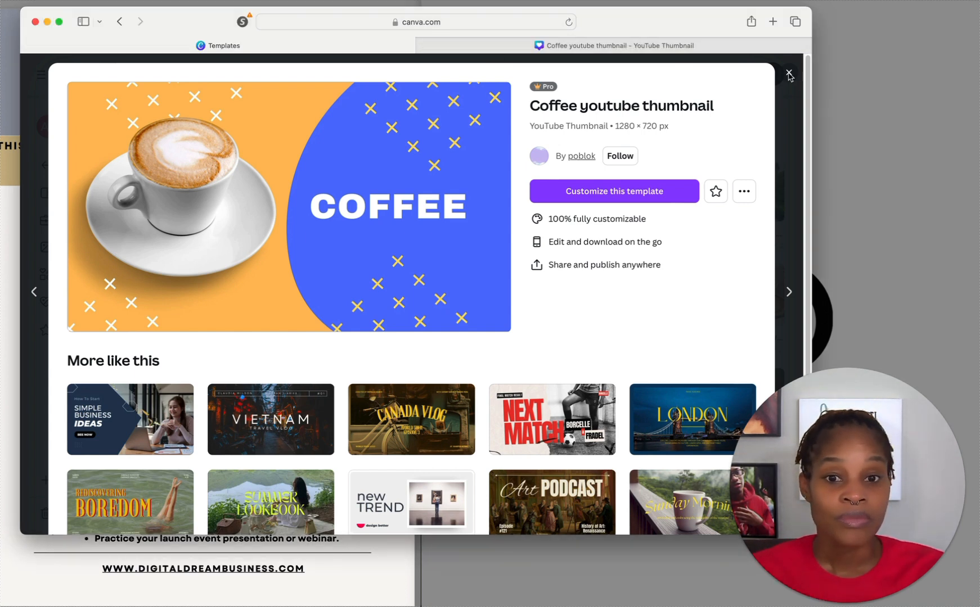
left_click(789, 74)
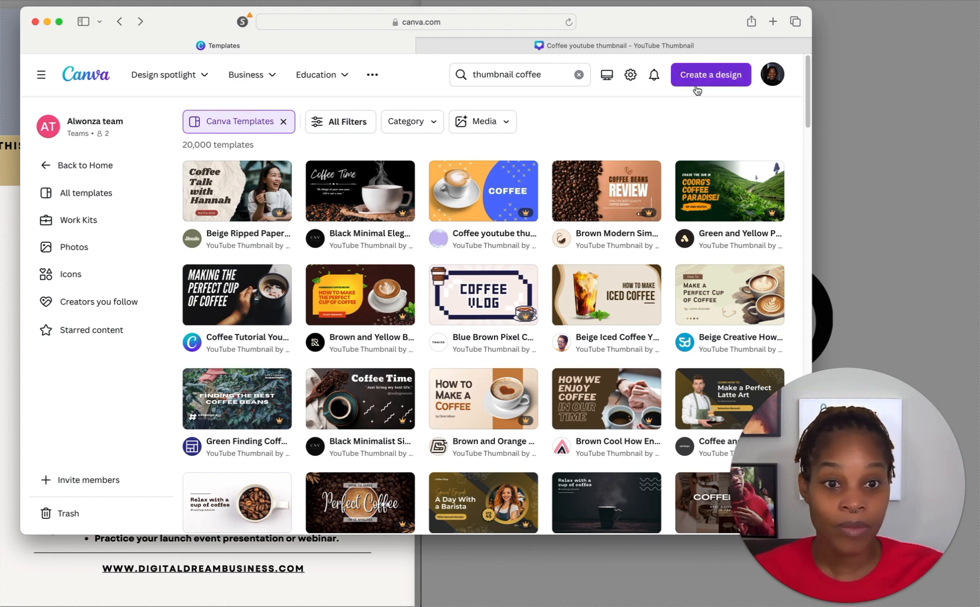
- Return to the thumbnail design and delete page 1 with the original coffee cup layout
left_click(609, 48)
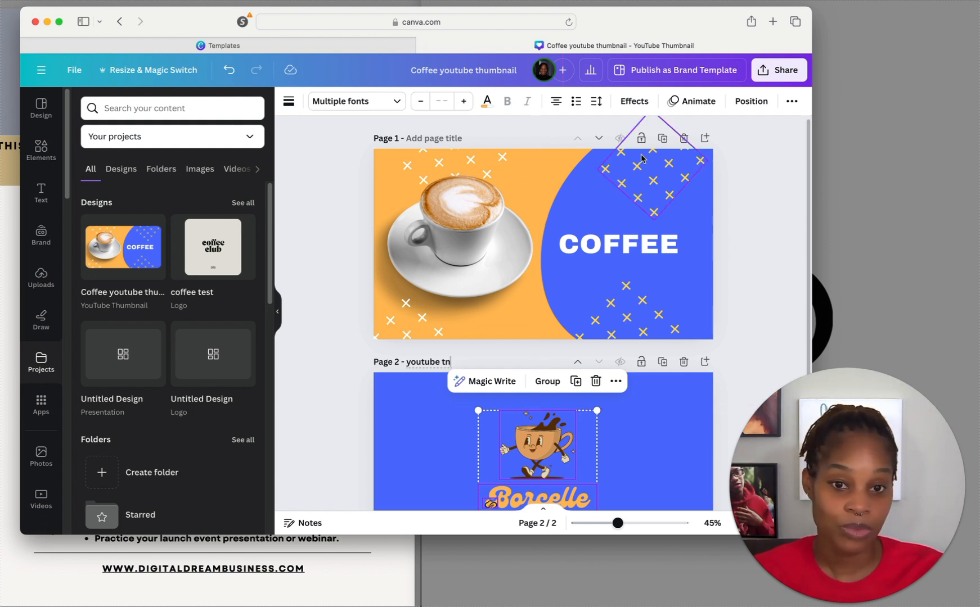
left_click(682, 138)
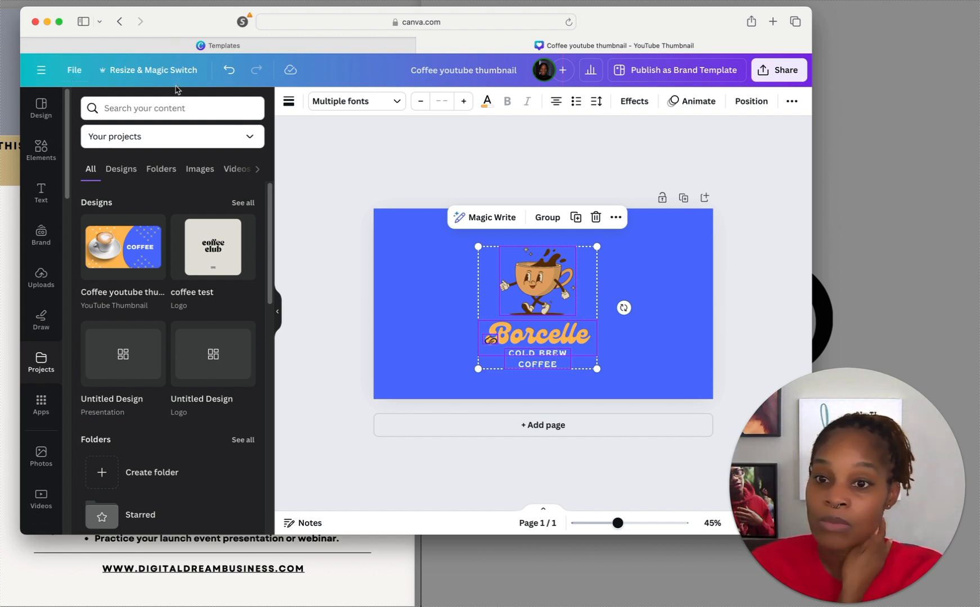
- Create a copy of the design resized to Instagram Post (Square), 1080 × 1080 px
left_click(153, 68)
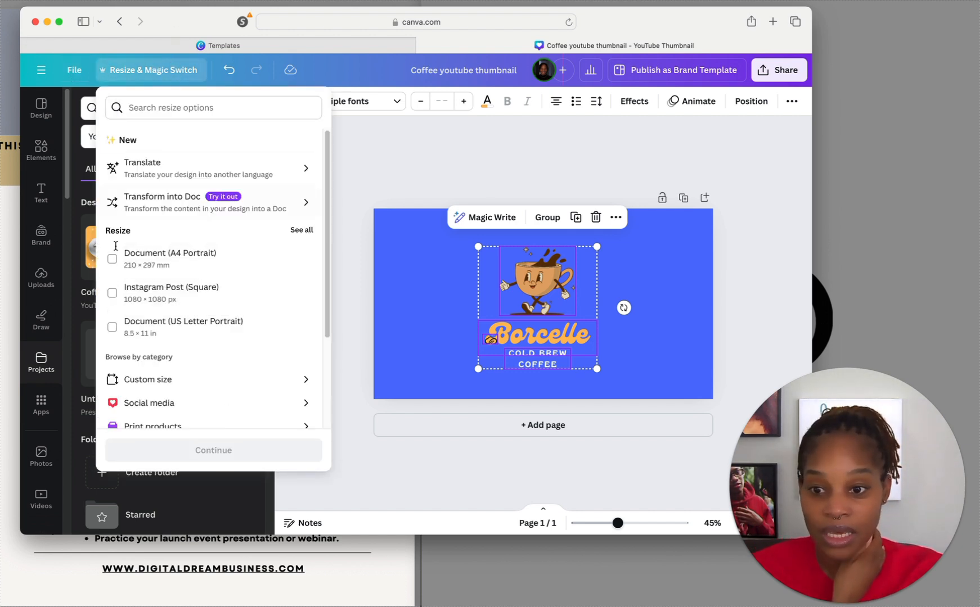
left_click(175, 294)
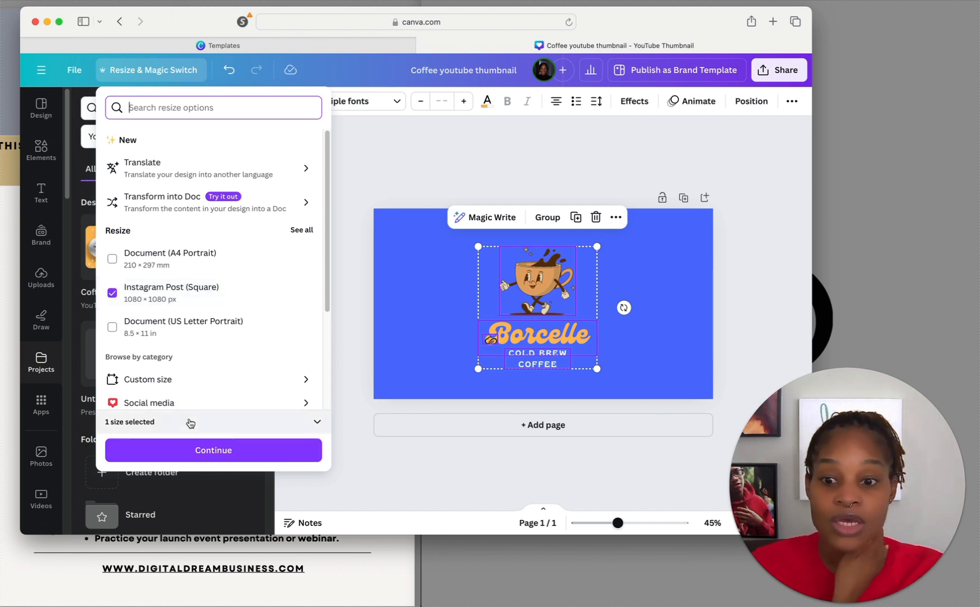
left_click(209, 453)
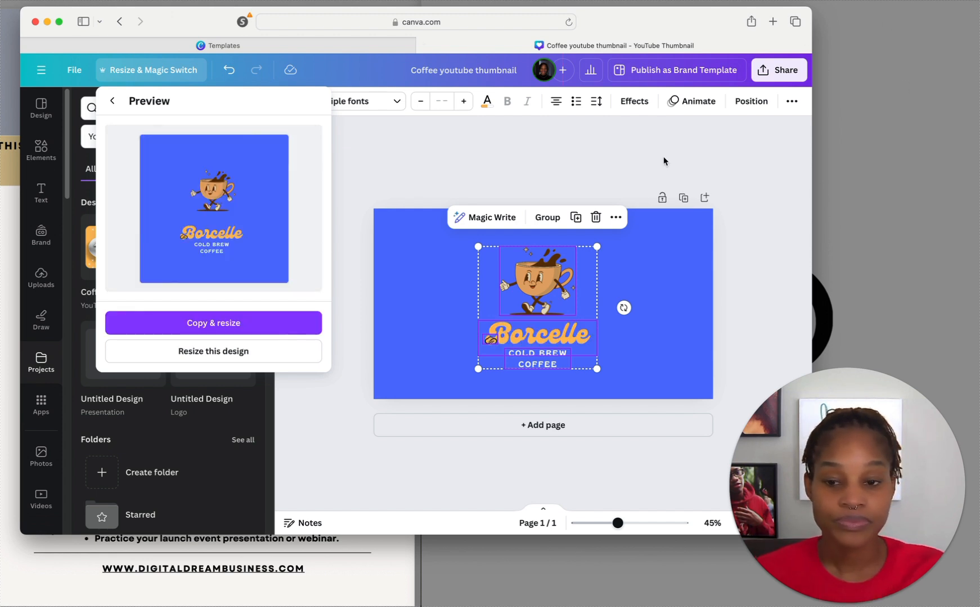
left_click(223, 330)
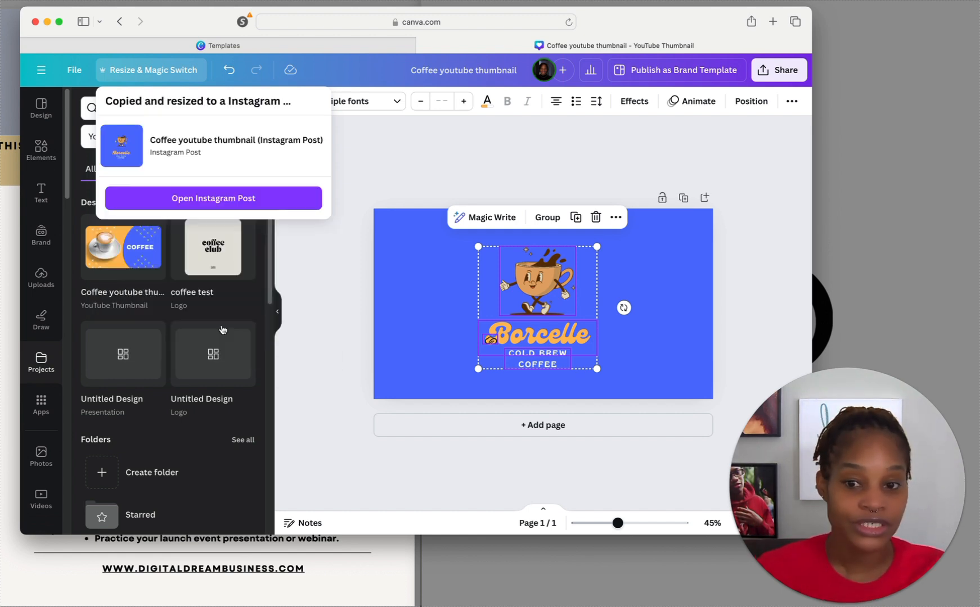
- Open the resized Instagram Post copy in the browser, declining the desktop app
left_click(203, 201)
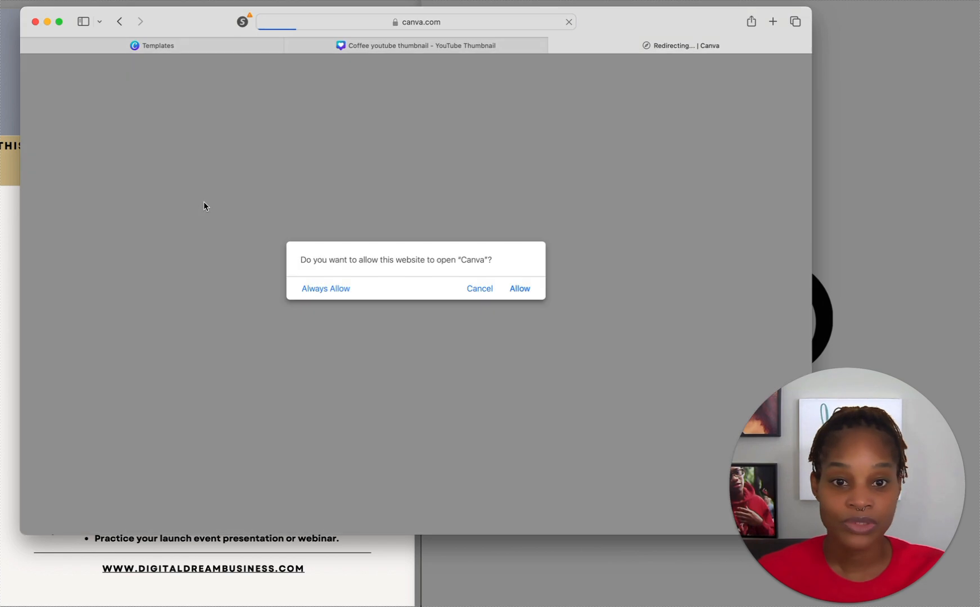
left_click(479, 288)
left_click(453, 349)
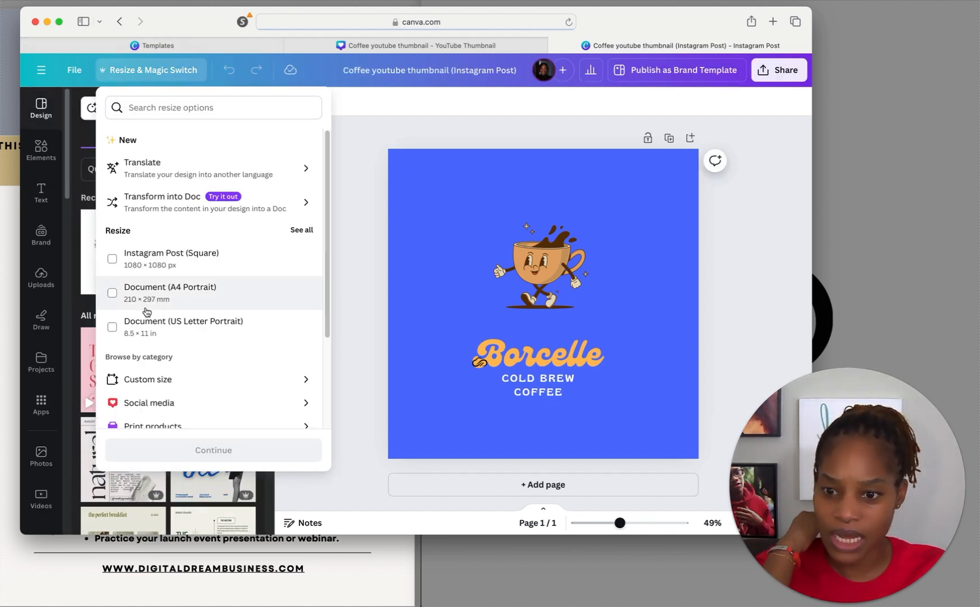
- Enlarge the coffee cup character, Borcelle lettering, bean and COLD BREW COFFEE text together to fill the square post, centred on the page
left_click(358, 144)
left_click(533, 259)
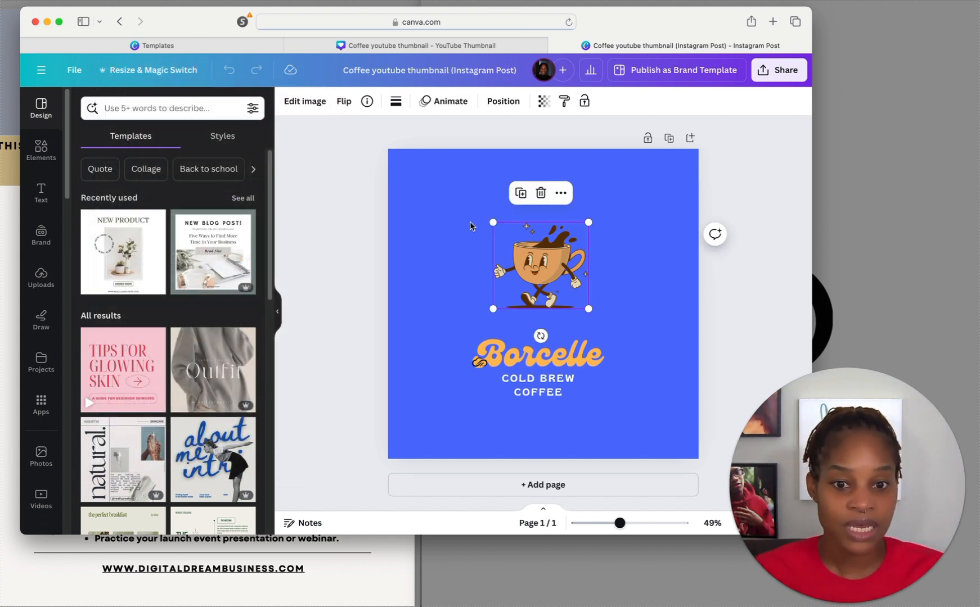
left_click(451, 211)
left_click_drag(451, 210, 624, 411)
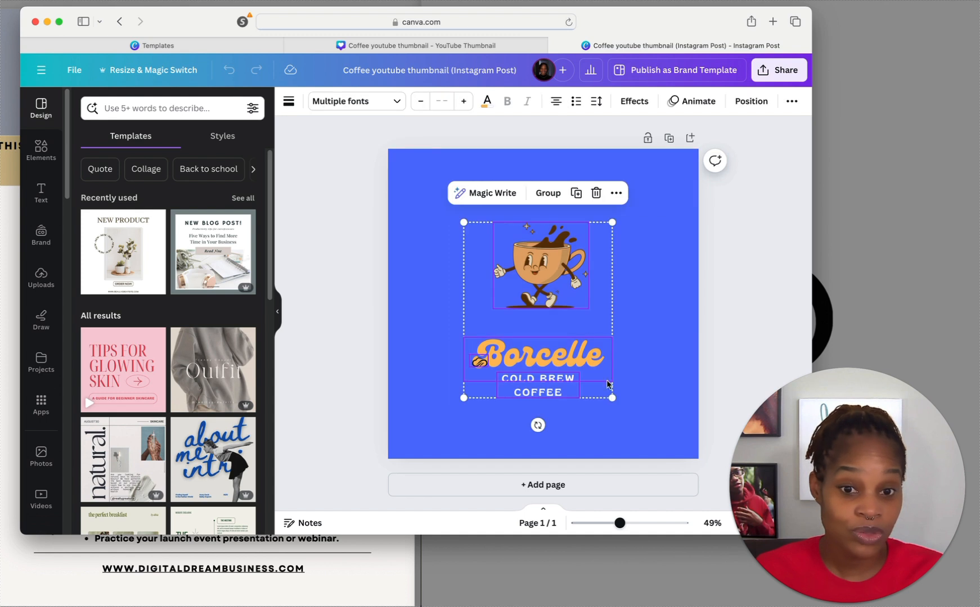
left_click_drag(612, 224, 696, 196)
left_click_drag(463, 397, 412, 433)
left_click_drag(516, 331, 517, 330)
left_click(361, 296)
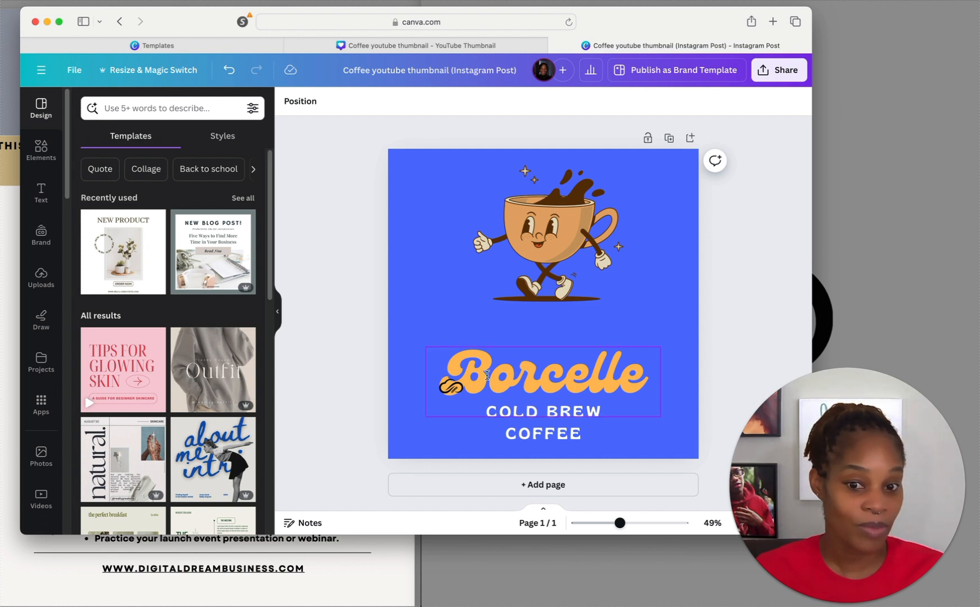
left_click(453, 394)
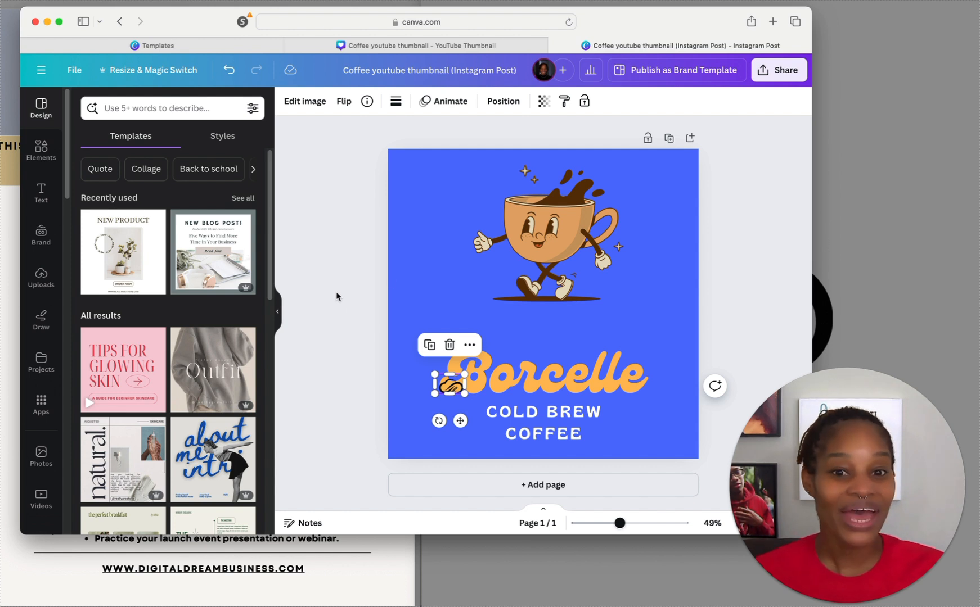
- Show the PNG download options for the Instagram post with the size multiplier raised to 2.875, and close them without downloading
left_click(779, 71)
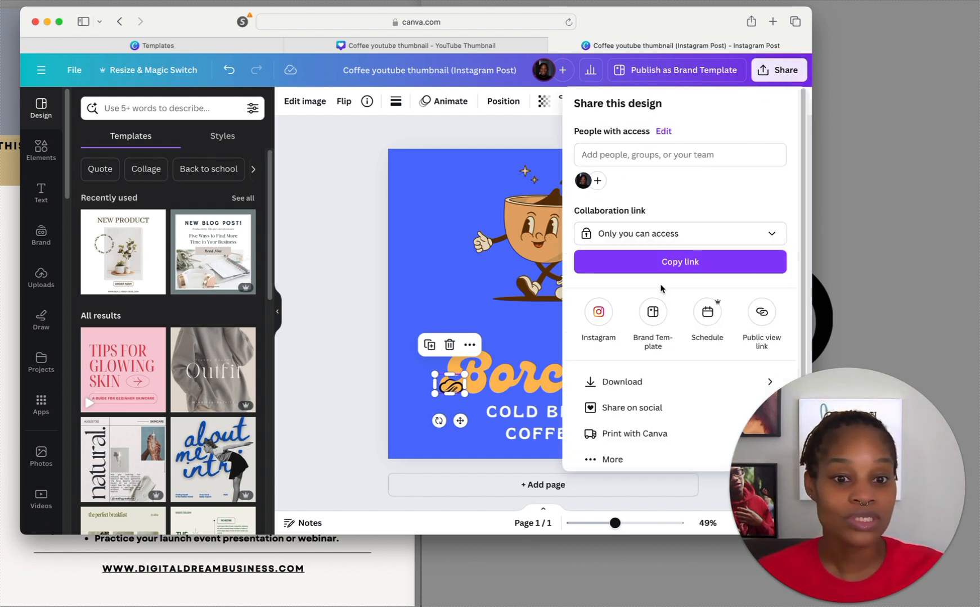
left_click(618, 388)
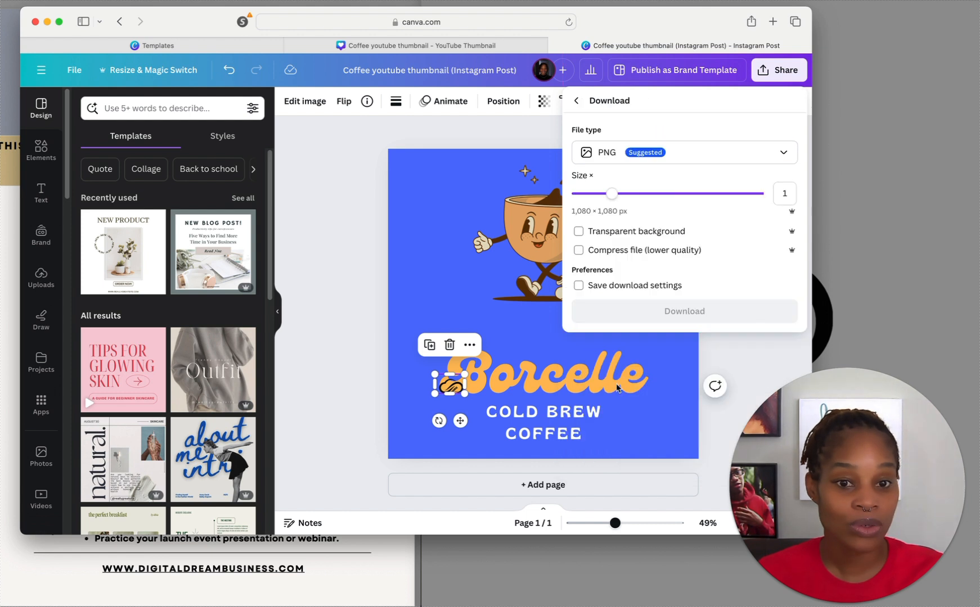
left_click_drag(613, 191, 744, 195)
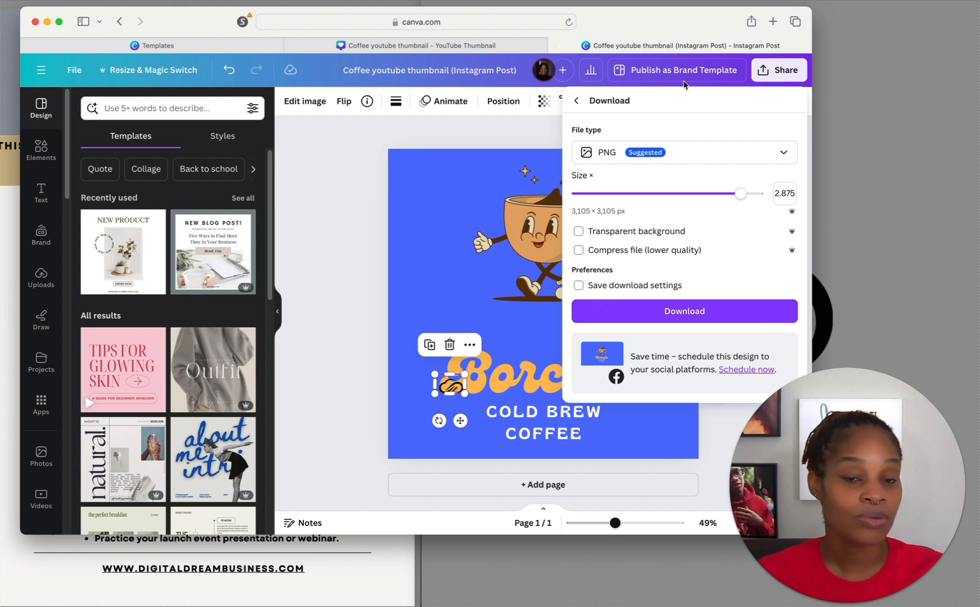
left_click(543, 123)
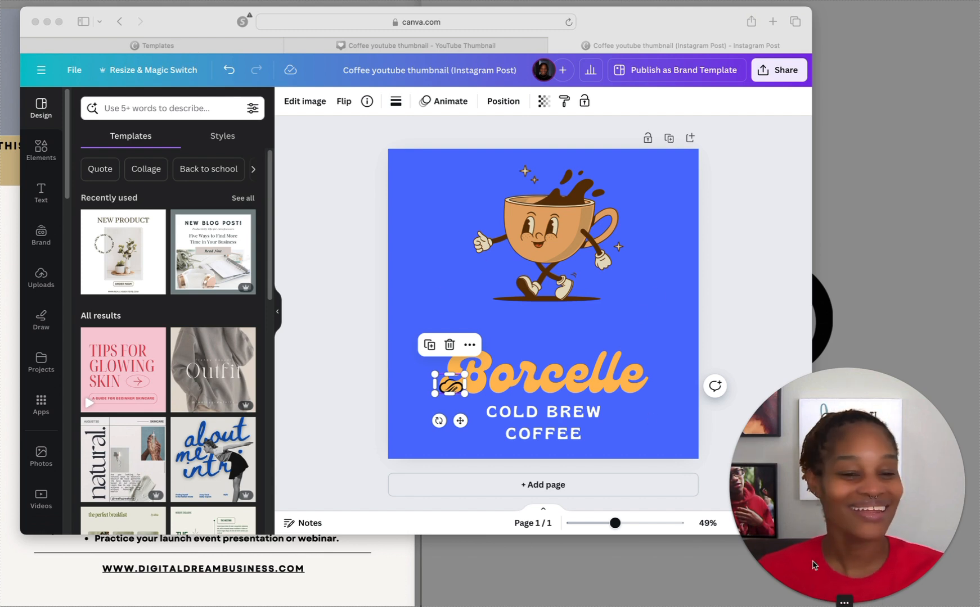
mouse_move(858, 603)
left_click(858, 602)
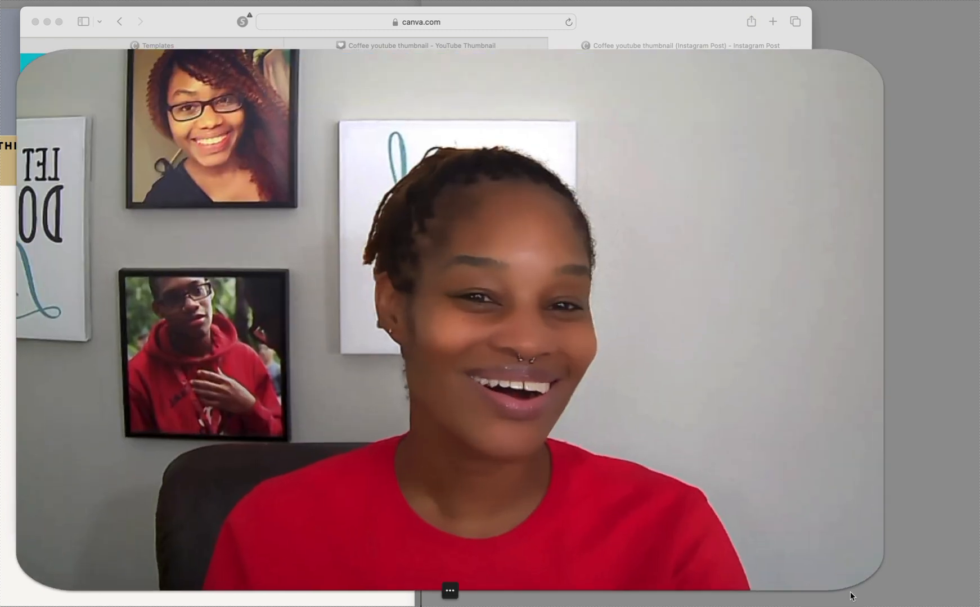